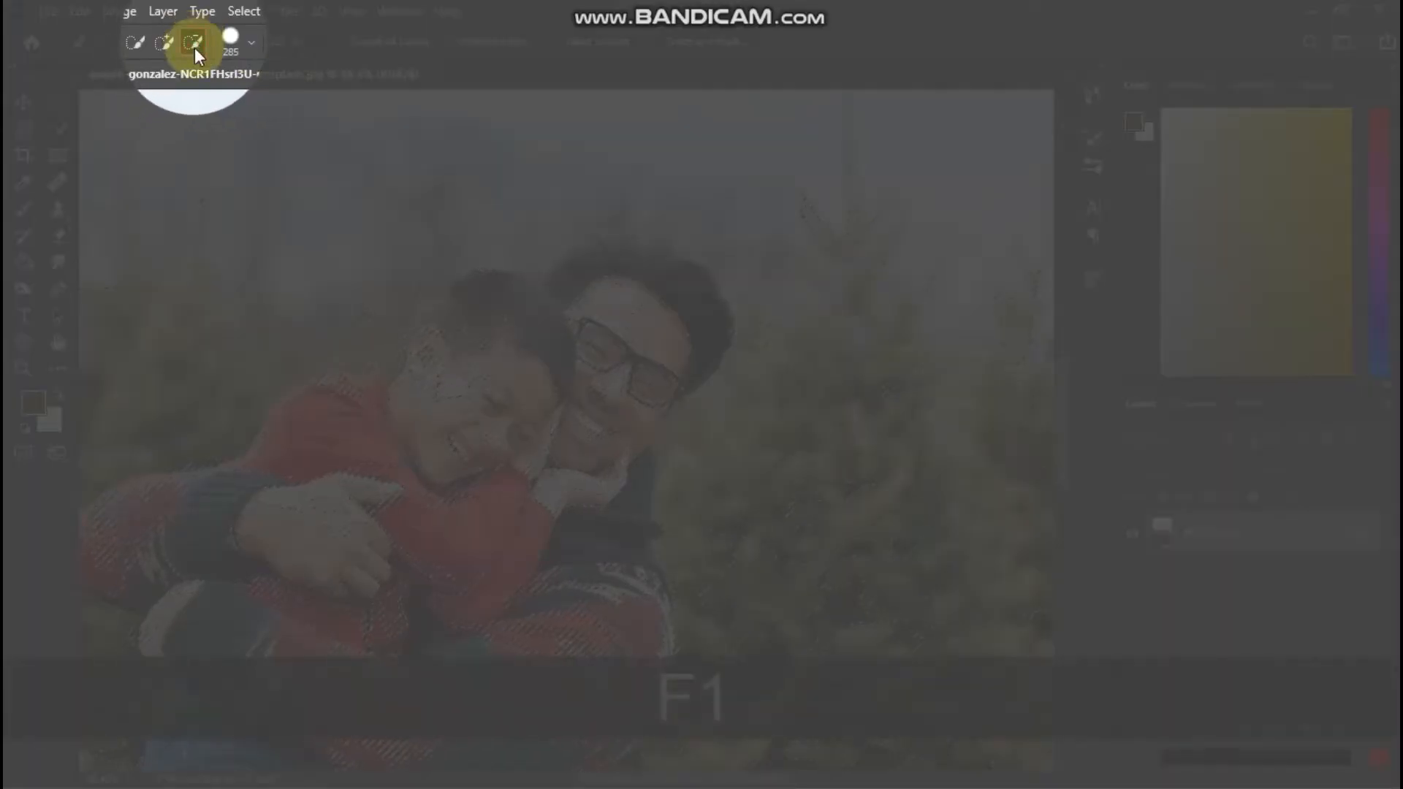
# - Subtract the father's and boy's faces, hands and upper bodies from the selection with the Quick Selection tool
pyautogui.moveTo(532, 299)
pyautogui.mouseDown()
pyautogui.moveTo(601, 352)
pyautogui.moveTo(627, 331)
pyautogui.moveTo(563, 386)
pyautogui.mouseUp()
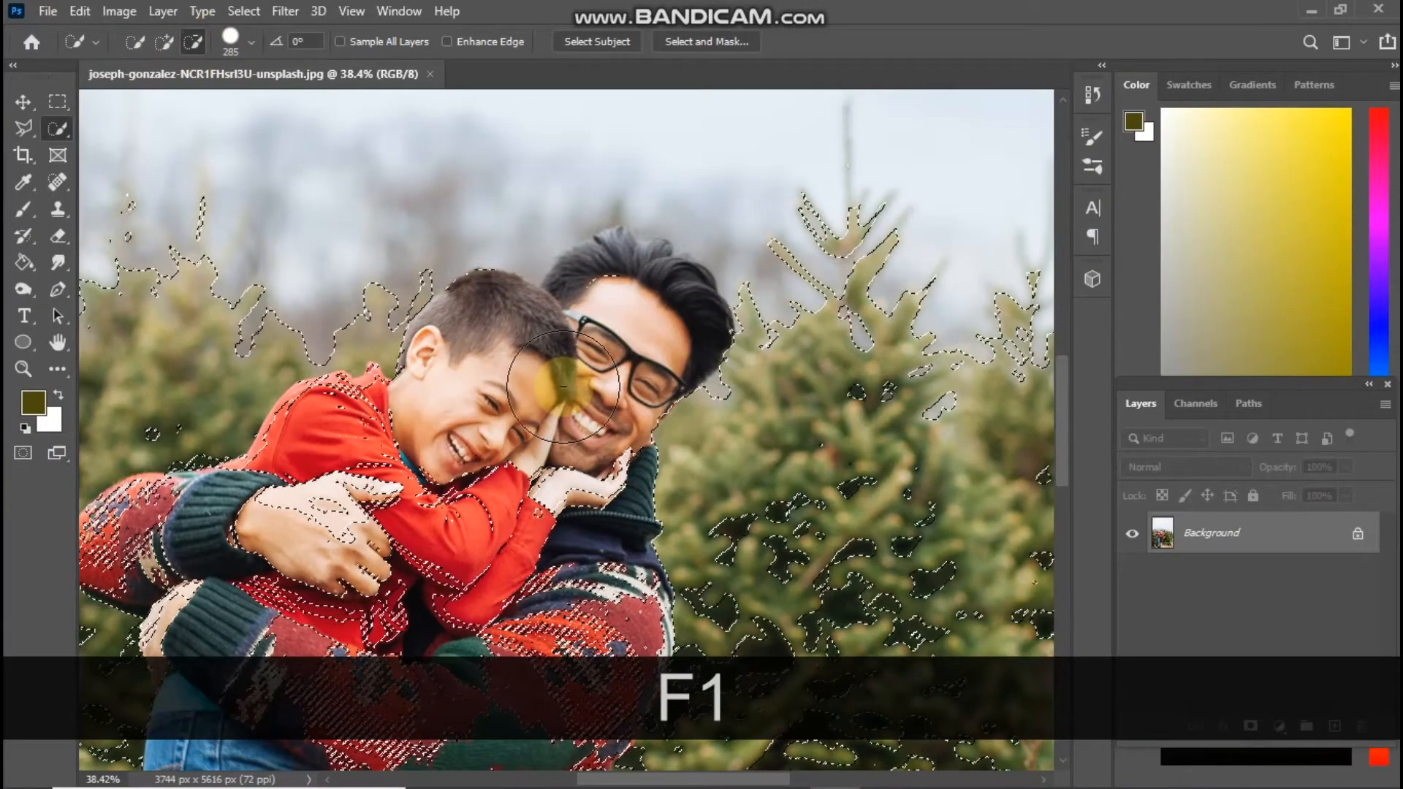
pyautogui.moveTo(597, 328); pyautogui.dragTo(606, 316)
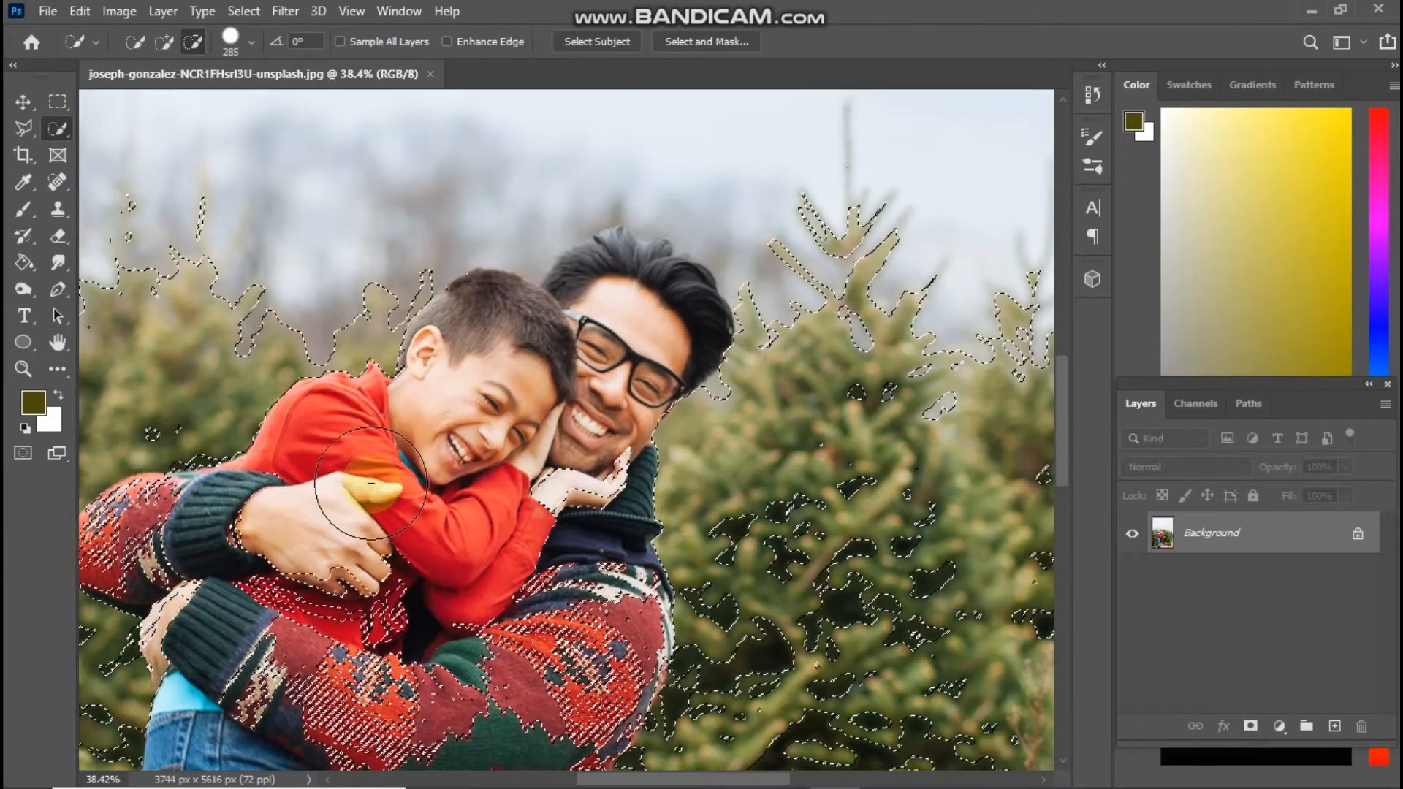
pyautogui.moveTo(404, 522); pyautogui.dragTo(504, 374)
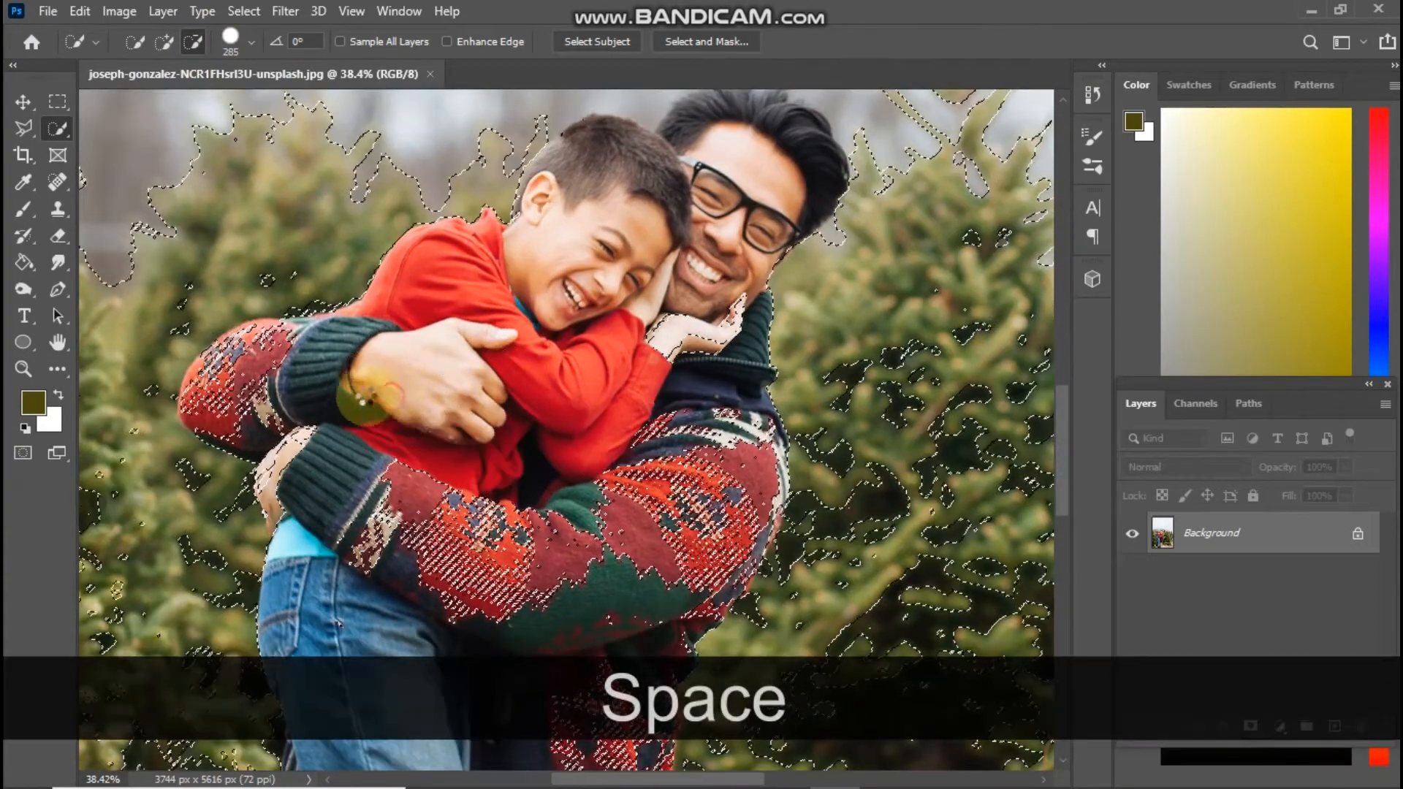
pyautogui.moveTo(316, 389); pyautogui.dragTo(431, 577)
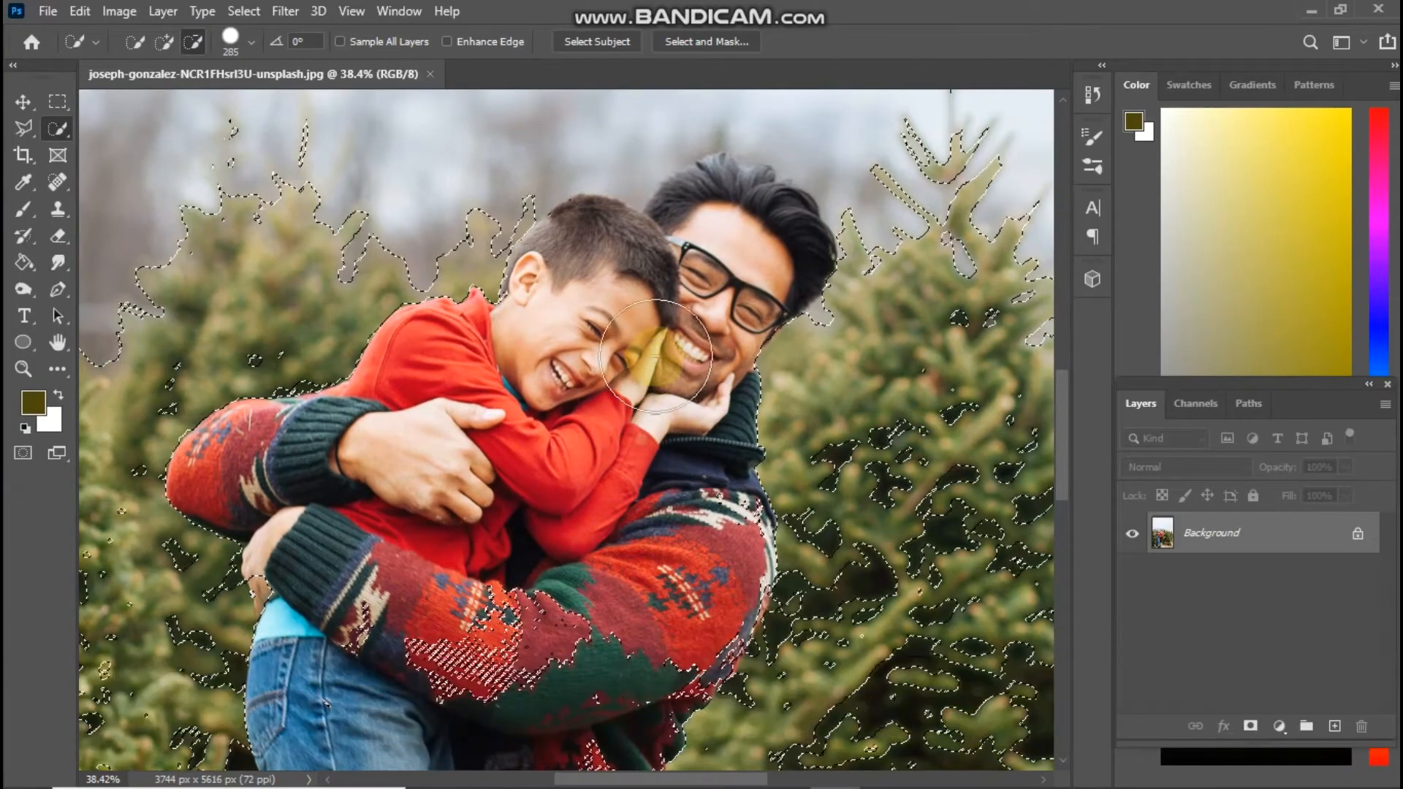
# - Subtract the boy's jeans and shoes and the father's lower sweater and legs from the selection
pyautogui.moveTo(431, 643); pyautogui.dragTo(526, 321)
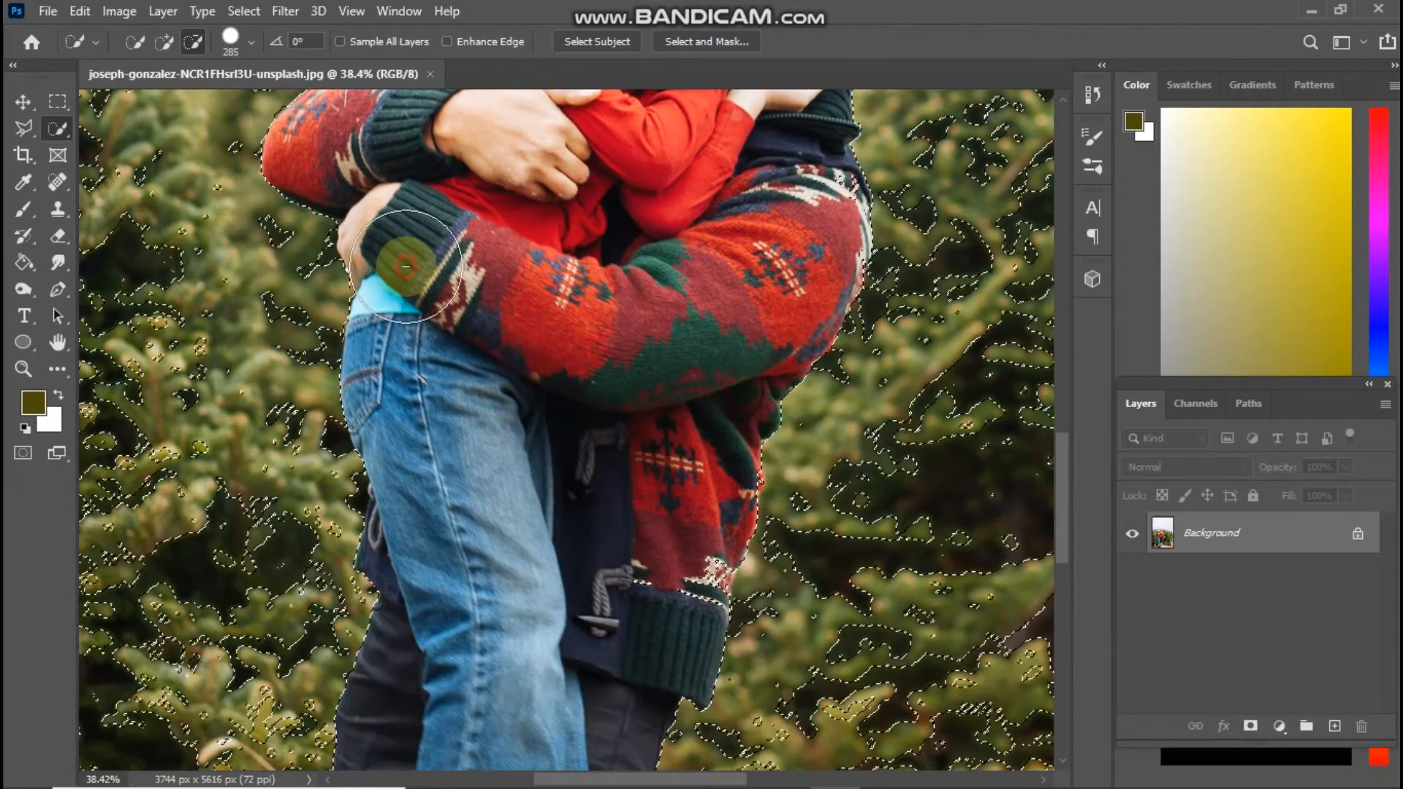
pyautogui.moveTo(553, 658); pyautogui.dragTo(480, 178)
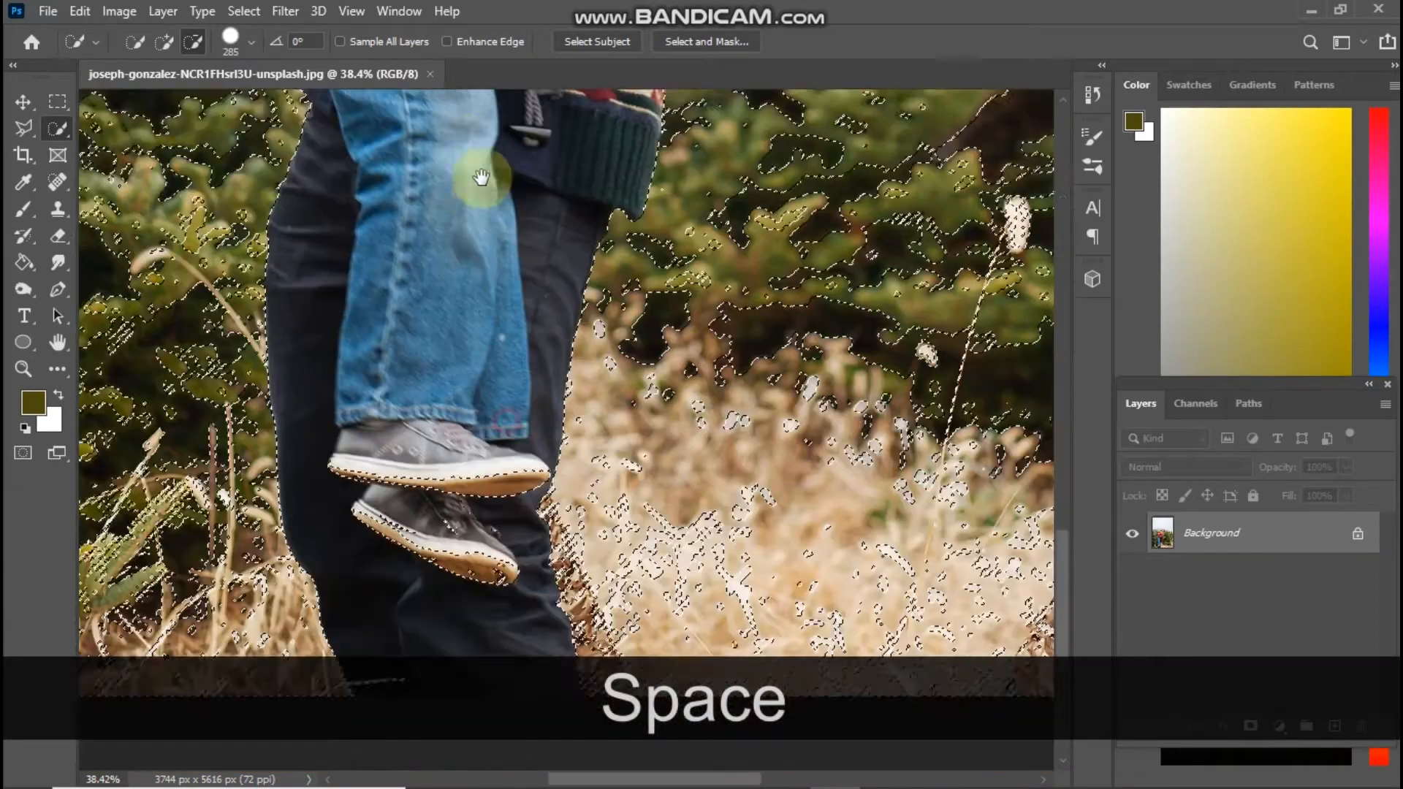
pyautogui.moveTo(436, 388)
pyautogui.mouseDown()
pyautogui.moveTo(447, 441)
pyautogui.moveTo(463, 448)
pyautogui.mouseUp()
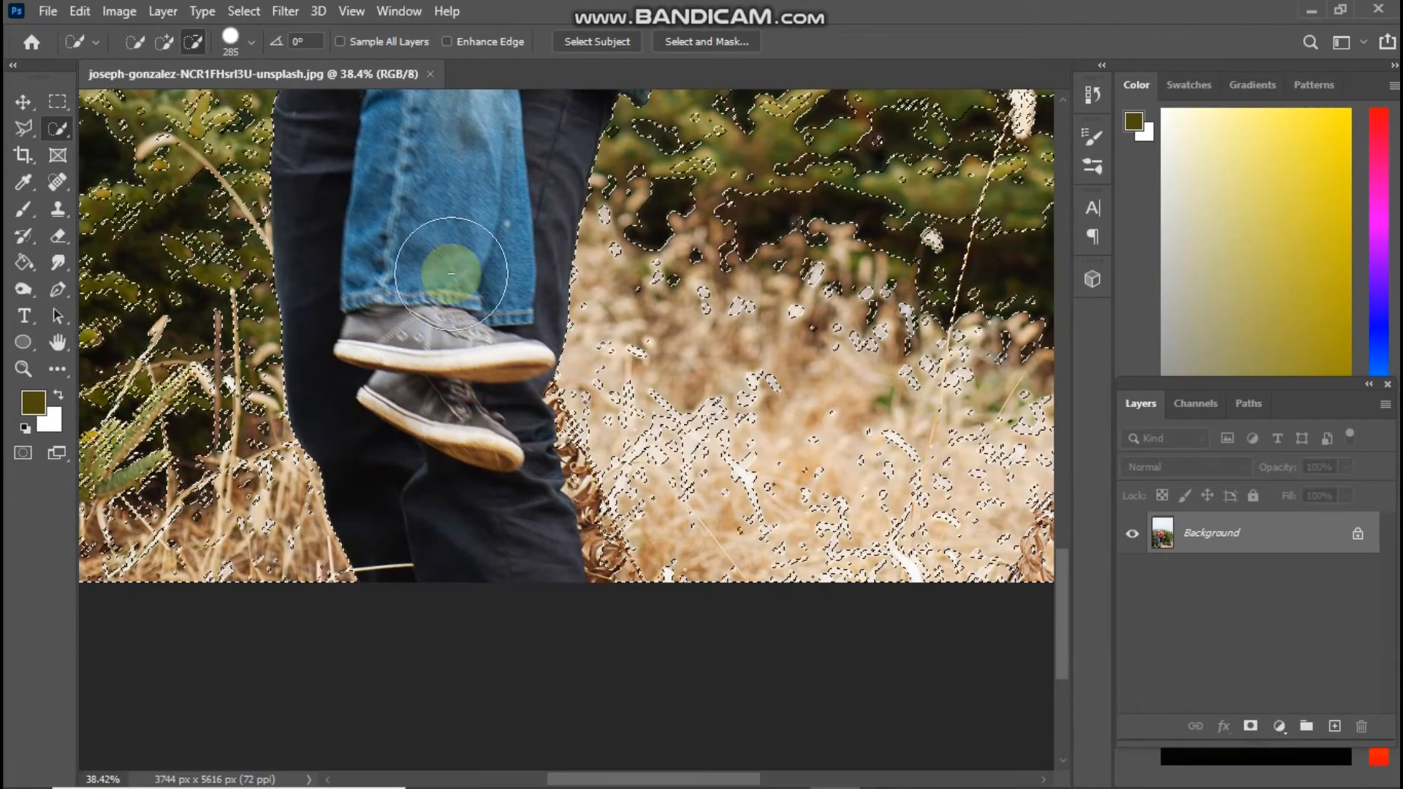
pyautogui.moveTo(454, 266); pyautogui.dragTo(455, 501)
pyautogui.moveTo(475, 293); pyautogui.dragTo(429, 554)
pyautogui.moveTo(453, 315)
pyautogui.mouseDown()
pyautogui.moveTo(401, 504)
pyautogui.moveTo(432, 460)
pyautogui.moveTo(431, 512)
pyautogui.mouseUp()
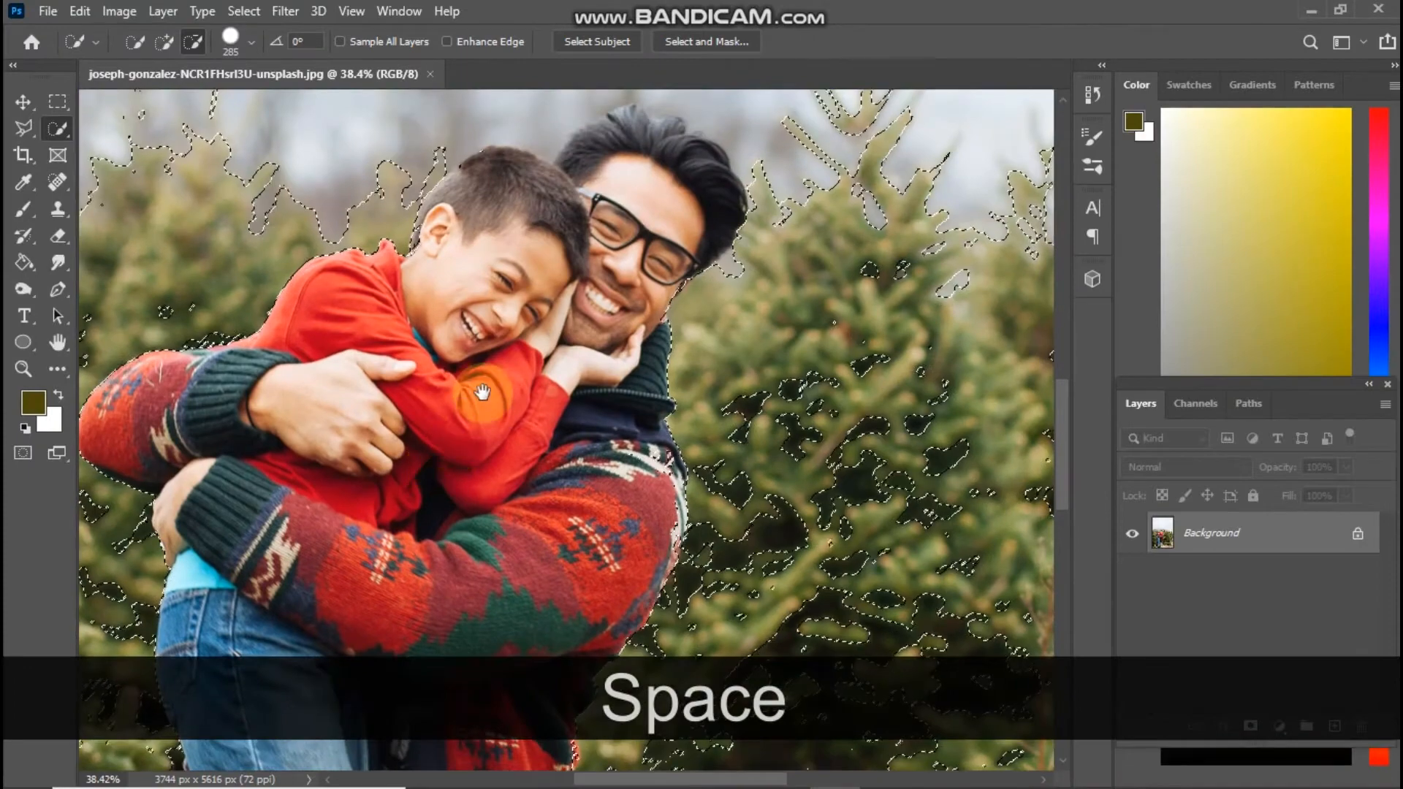
pyautogui.click(165, 42)
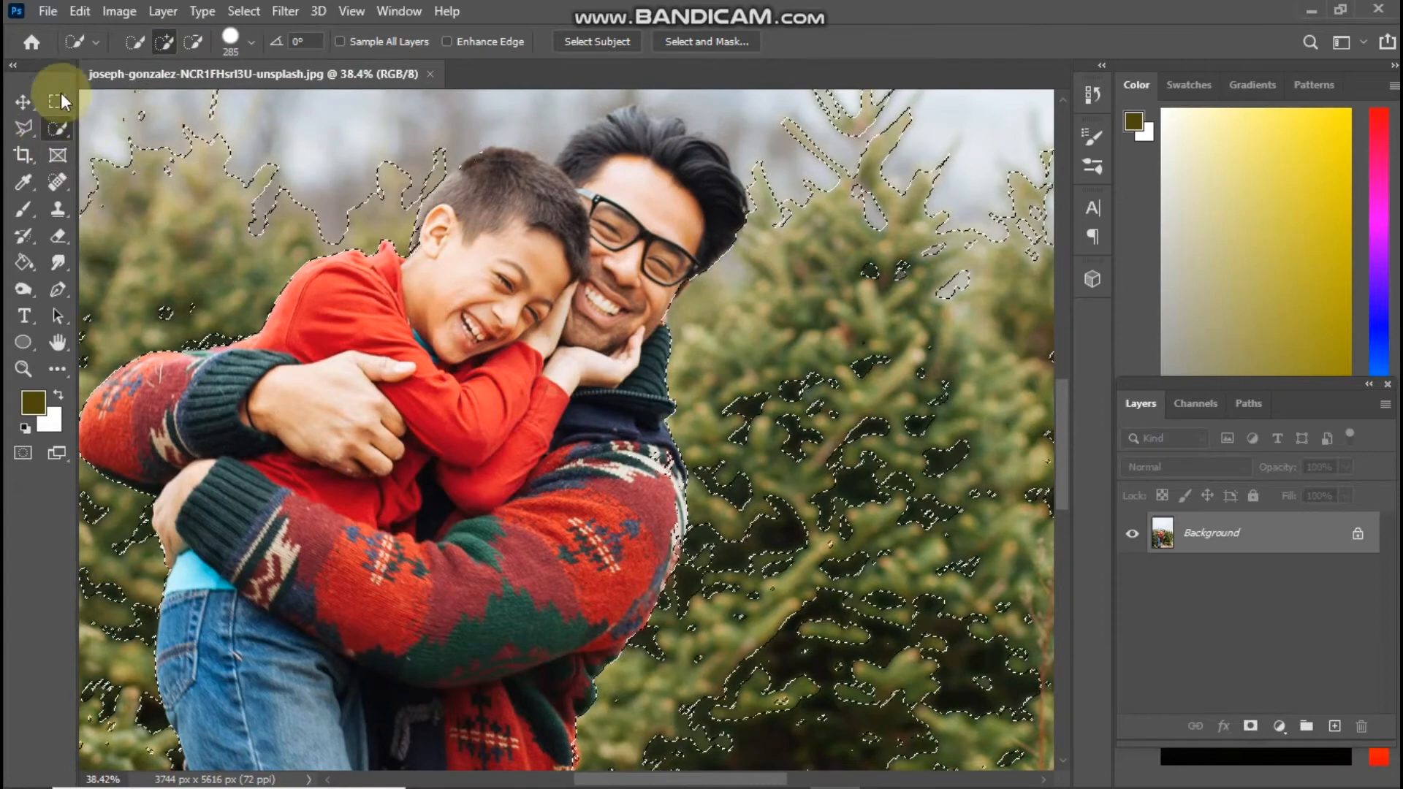
pyautogui.click(193, 41)
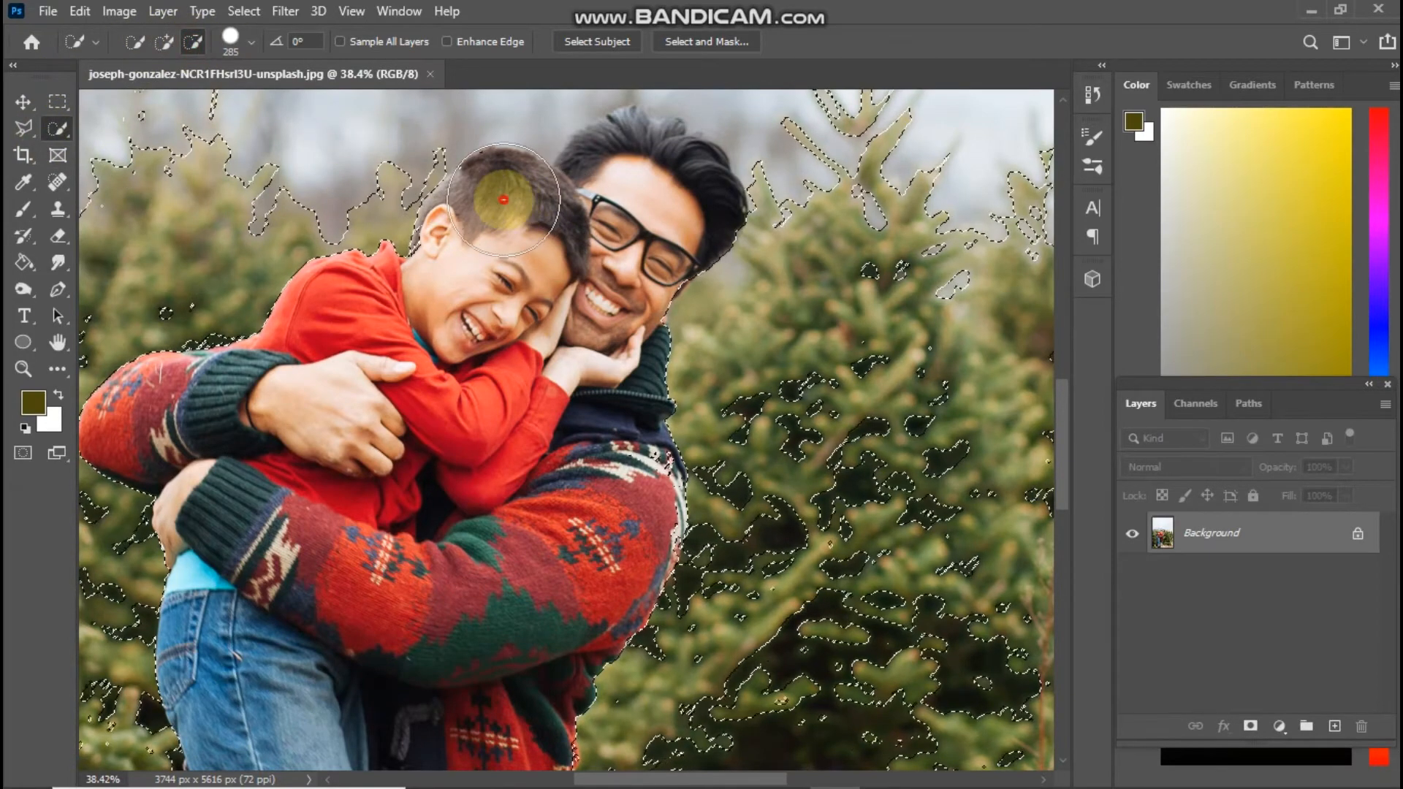
# - Fill the selected trees and grass with a new Solid Color fill layer in white (ffffff)
pyautogui.click(22, 368)
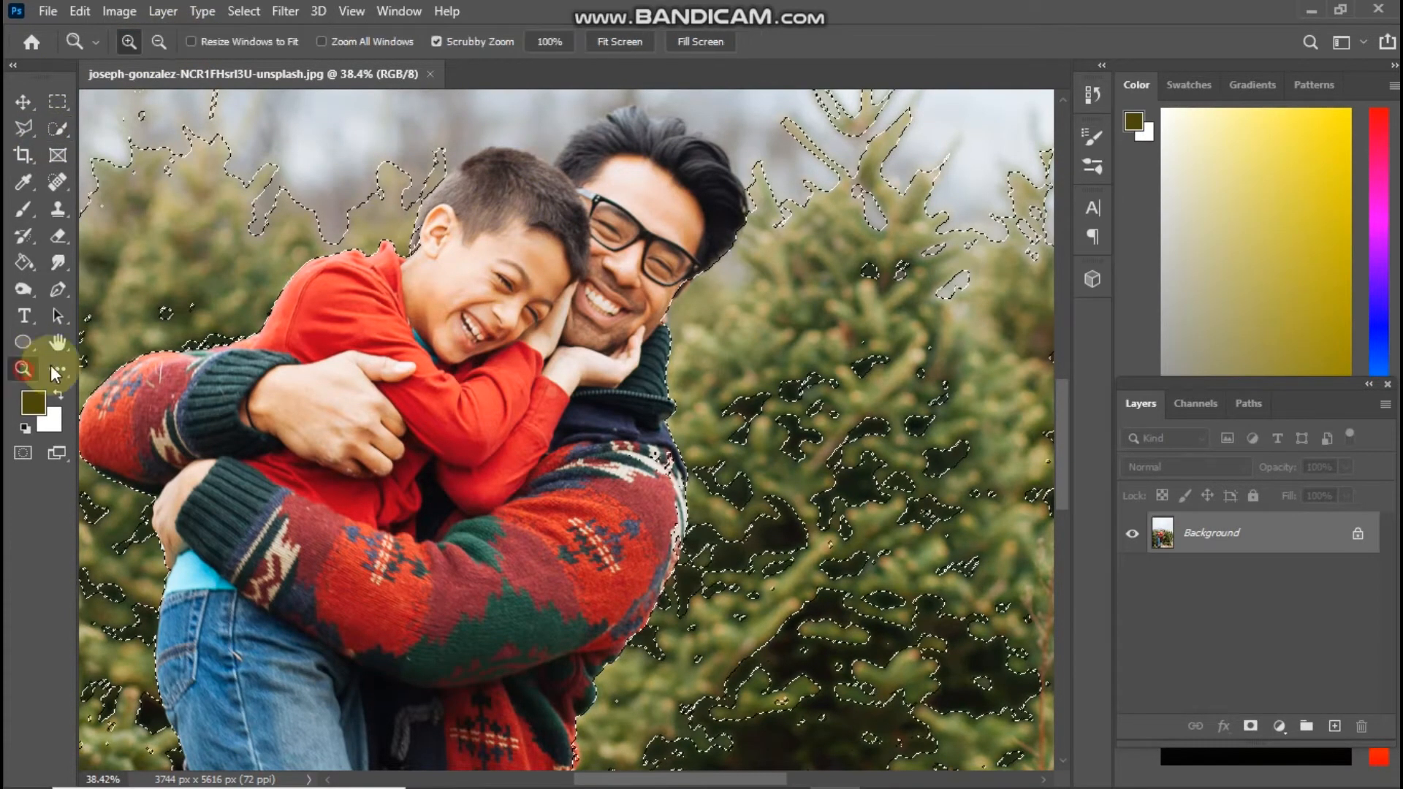
pyautogui.moveTo(619, 367); pyautogui.dragTo(554, 366)
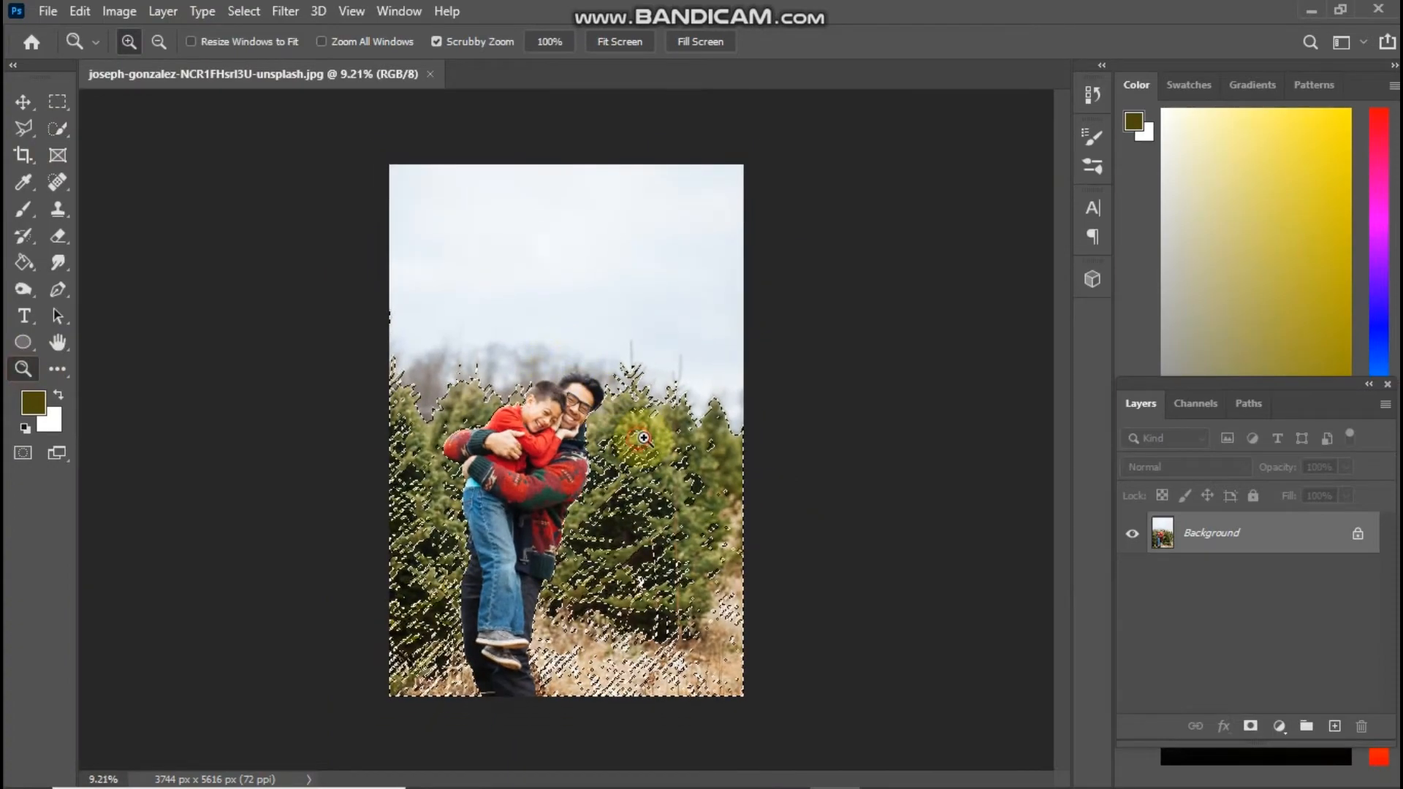
pyautogui.click(639, 438)
pyautogui.moveTo(620, 419); pyautogui.dragTo(634, 500)
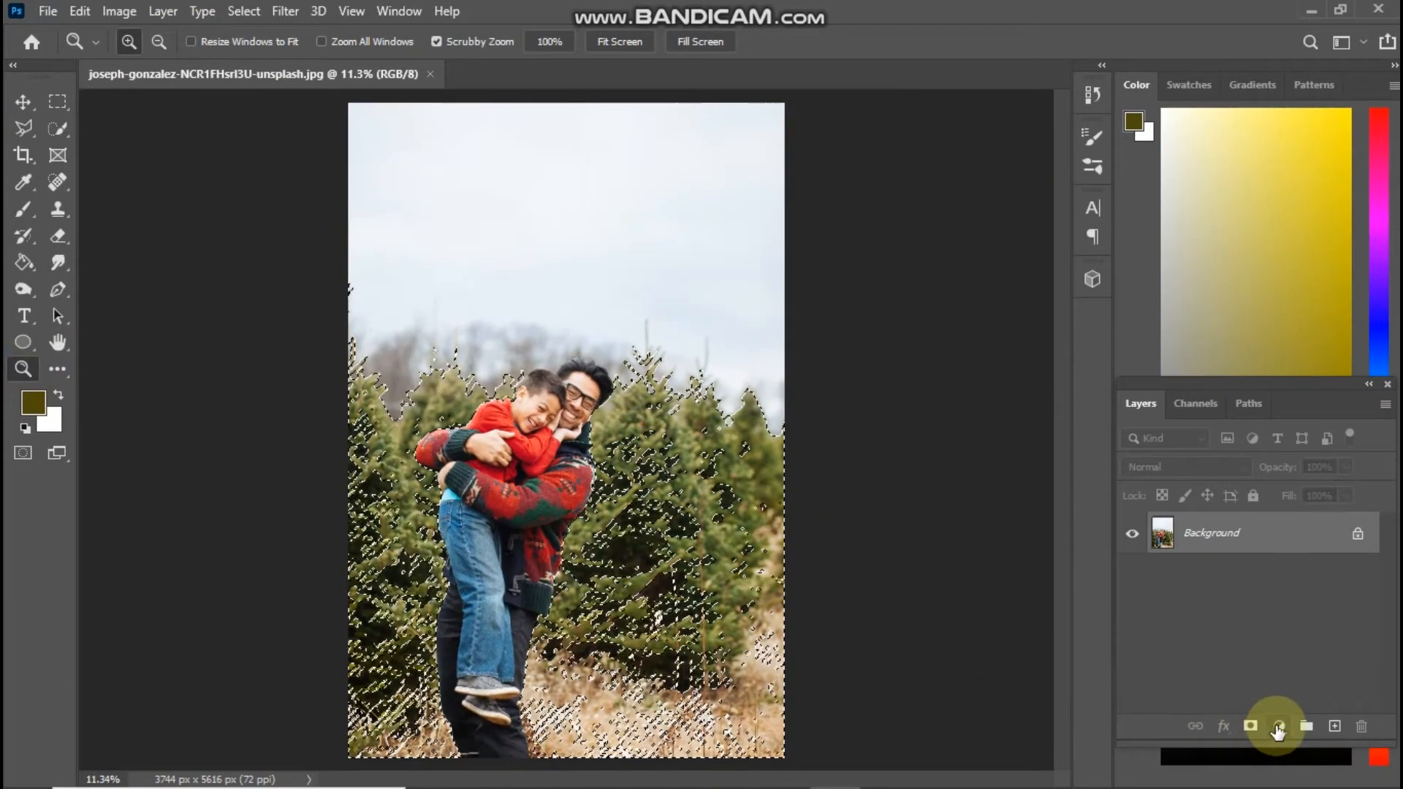
pyautogui.click(1279, 727)
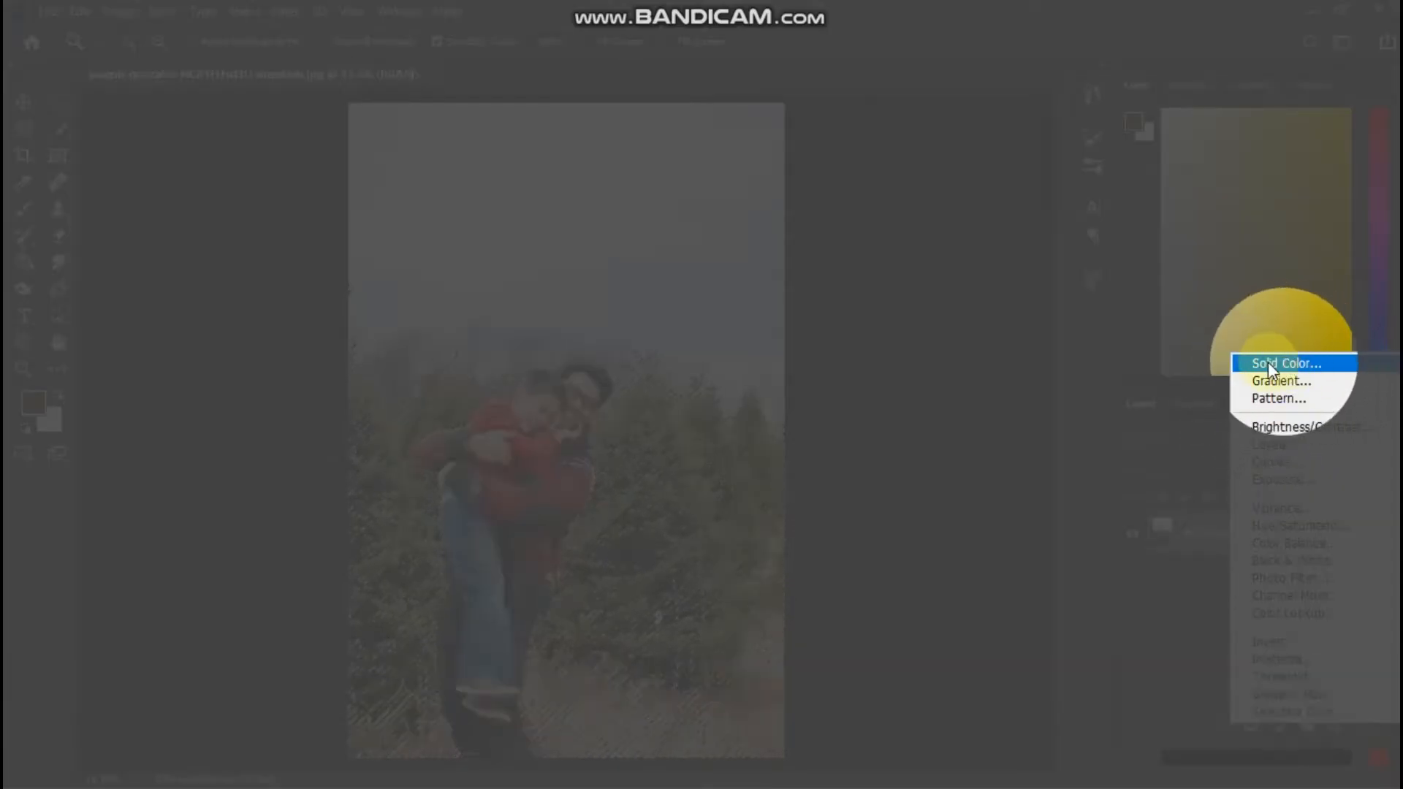
pyautogui.click(1273, 362)
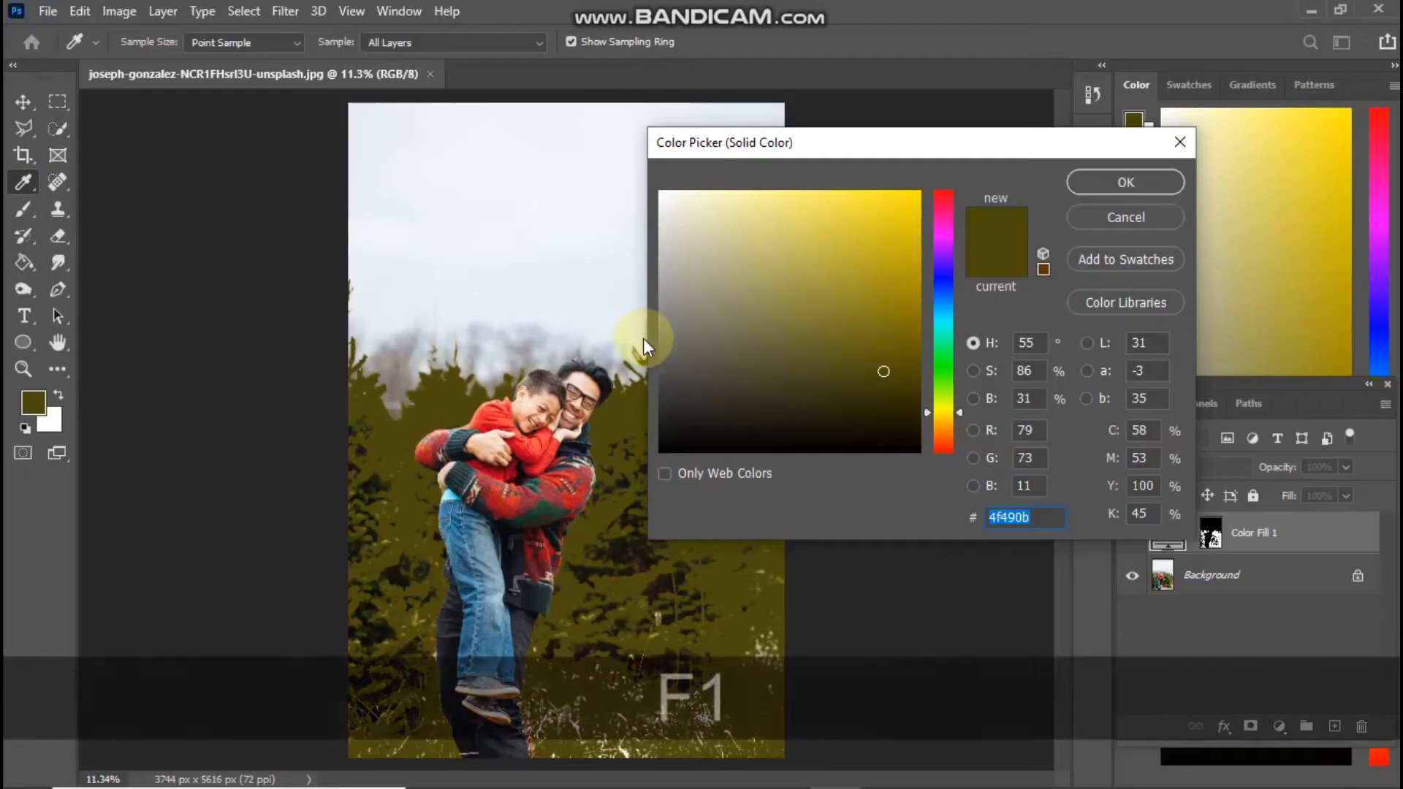
pyautogui.moveTo(767, 401); pyautogui.dragTo(644, 190)
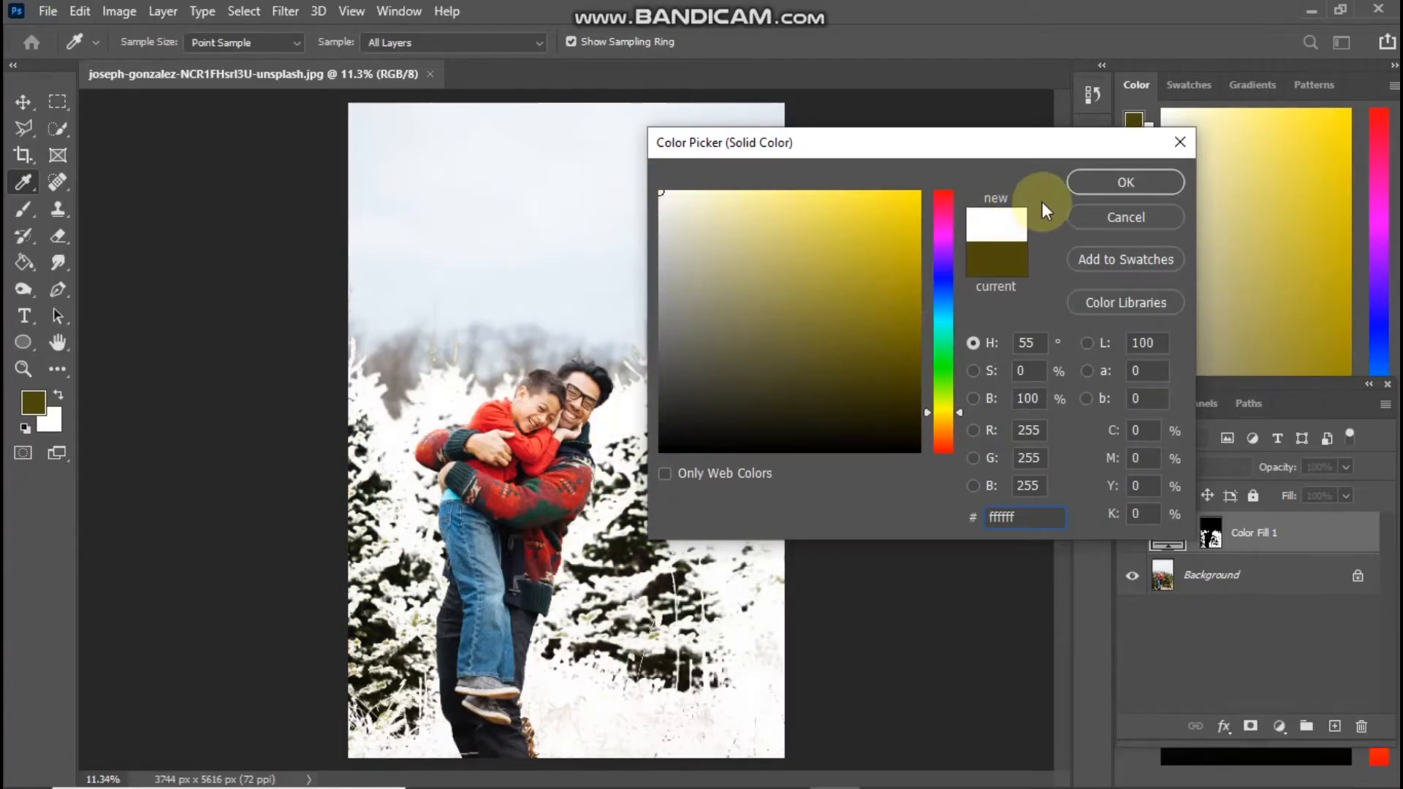
pyautogui.click(1131, 181)
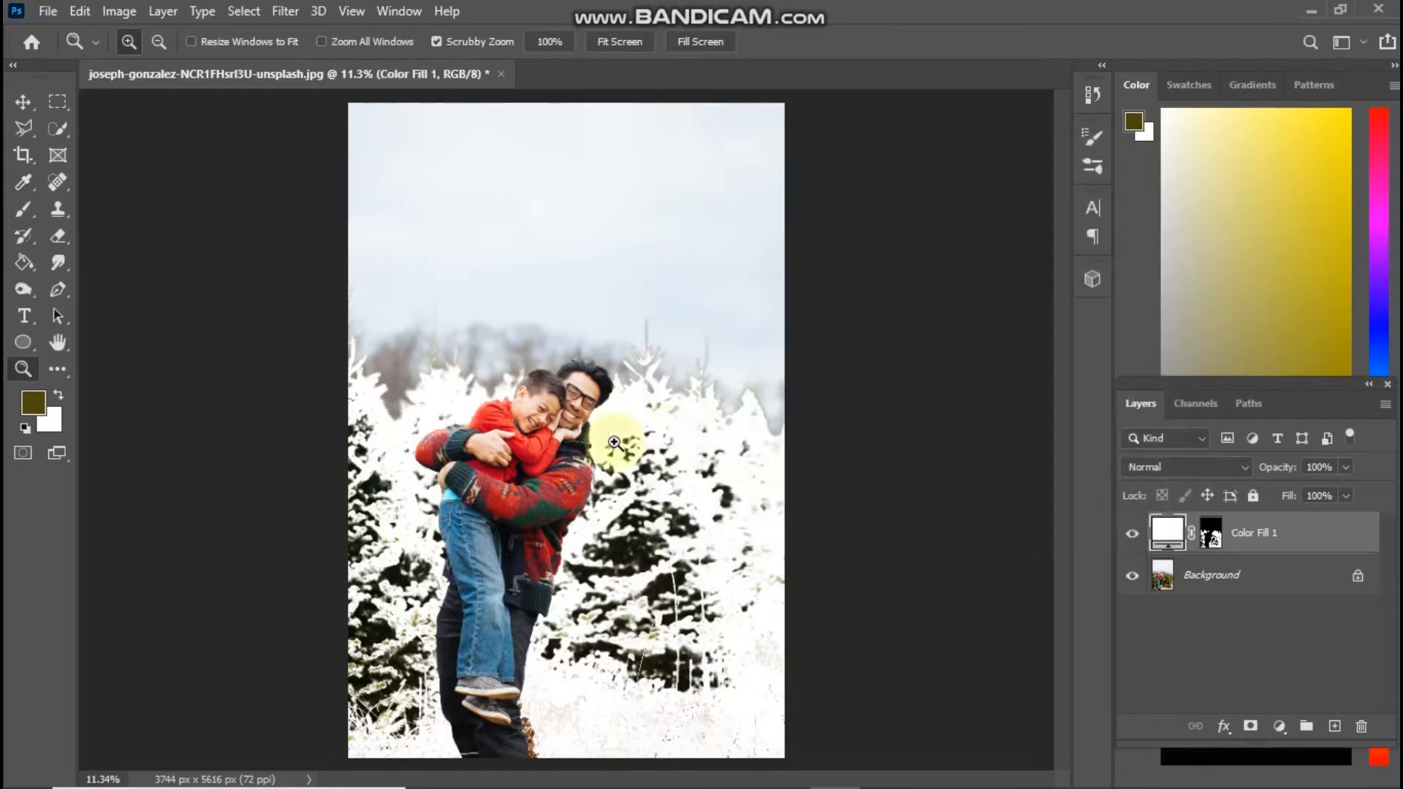
# - Split the black Underlying Layer slider in Color Fill 1's Blend If options to 0 / 143 and apply it
pyautogui.moveTo(614, 447); pyautogui.dragTo(582, 430)
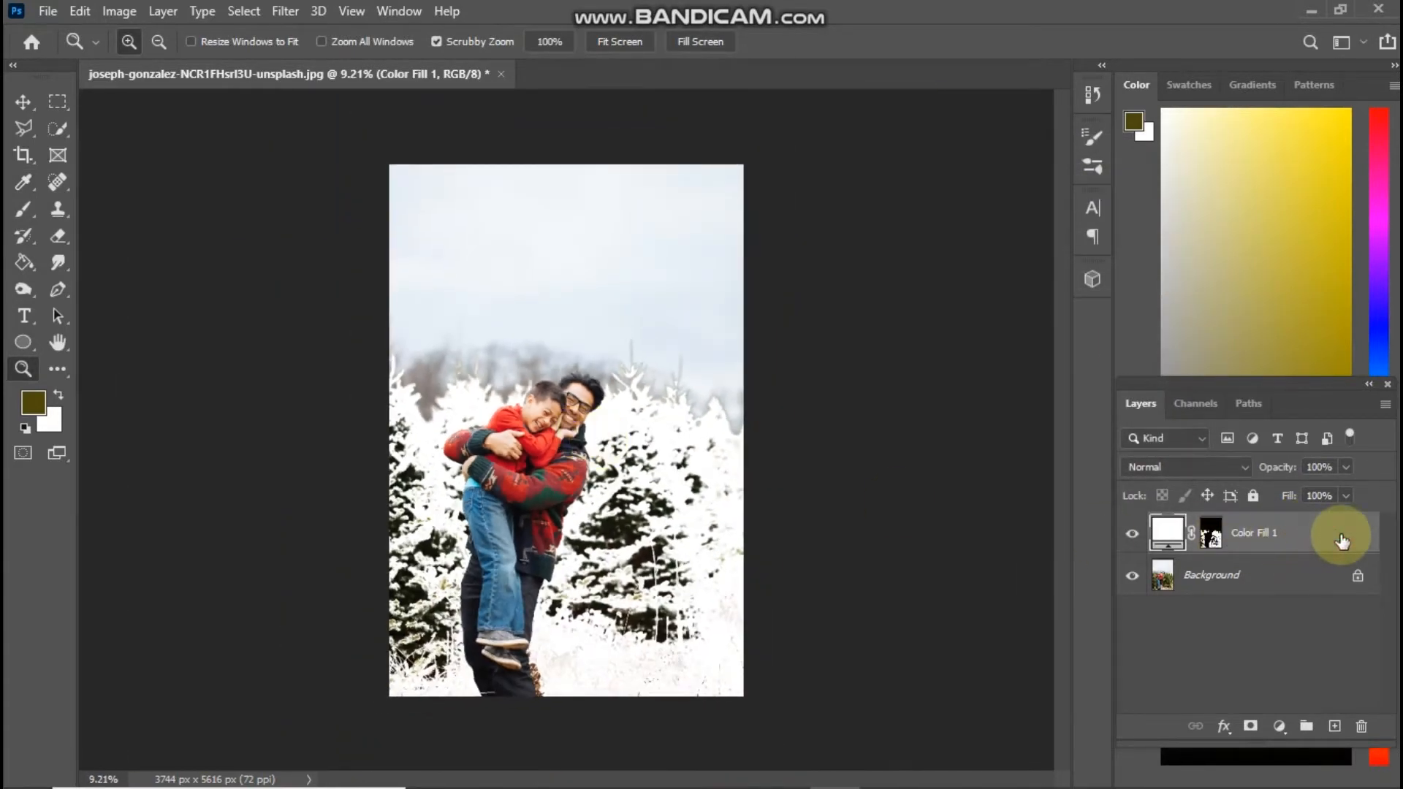
pyautogui.doubleClick(1341, 540)
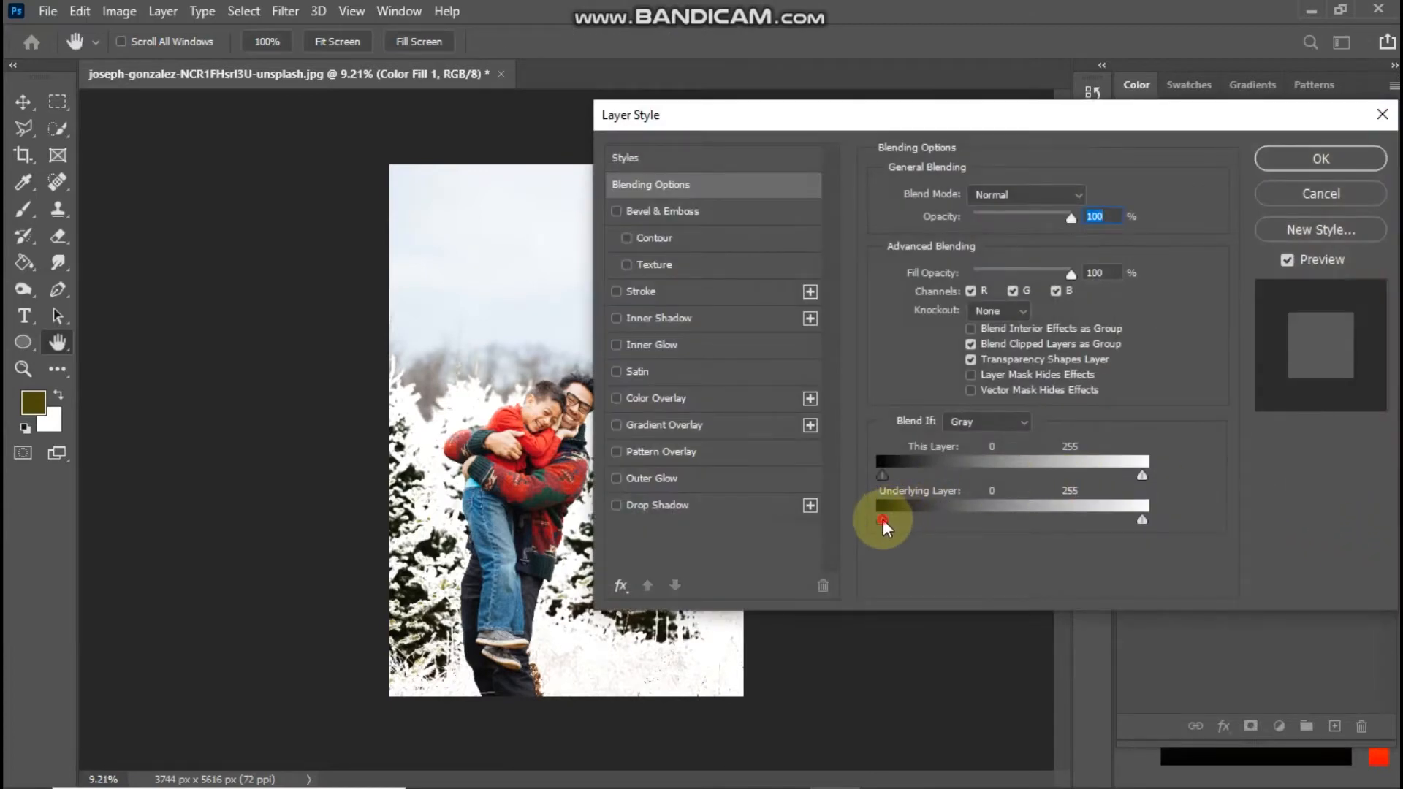
pyautogui.moveTo(883, 519); pyautogui.dragTo(835, 506)
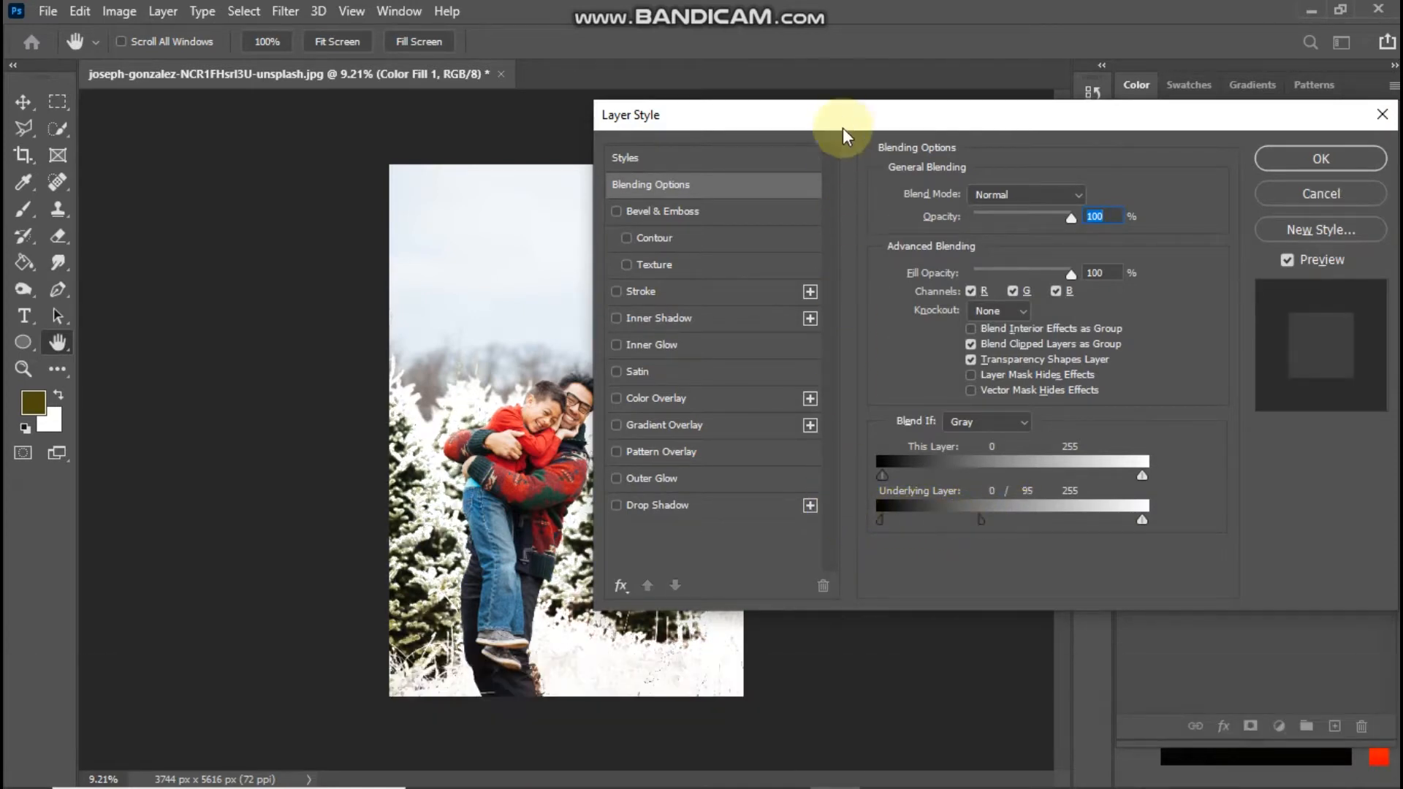
pyautogui.moveTo(876, 116); pyautogui.dragTo(997, 98)
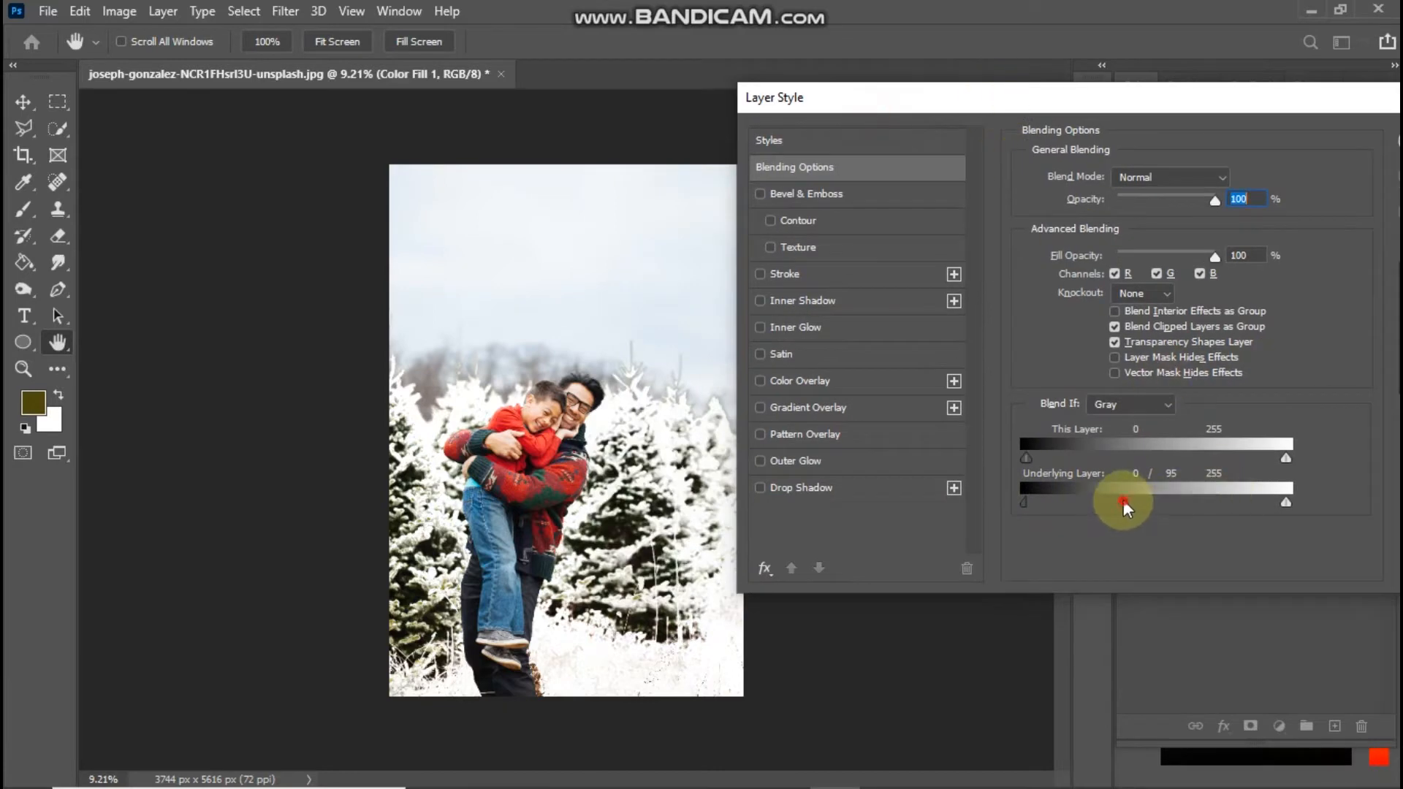
pyautogui.moveTo(1124, 500); pyautogui.dragTo(1185, 488)
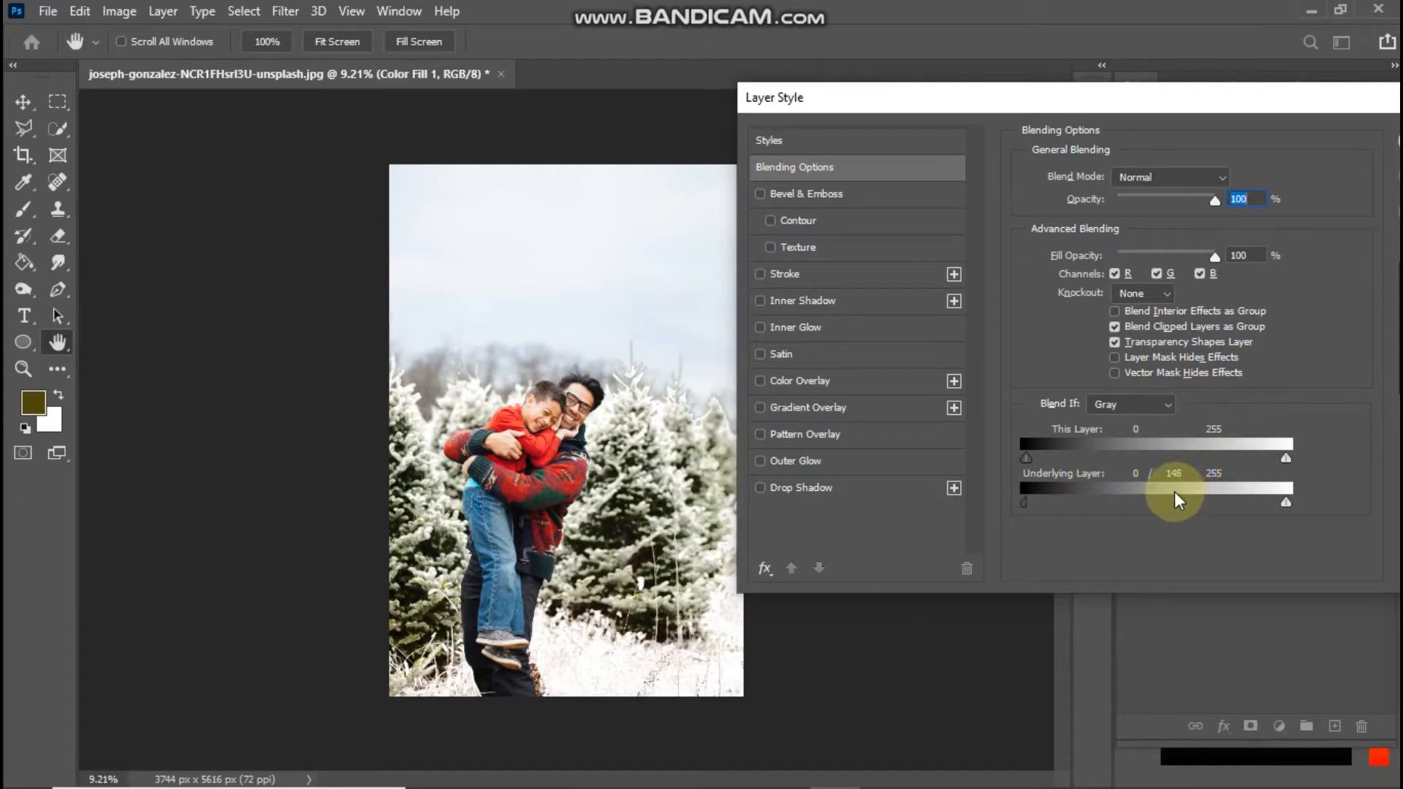
pyautogui.moveTo(1174, 85); pyautogui.dragTo(926, 88)
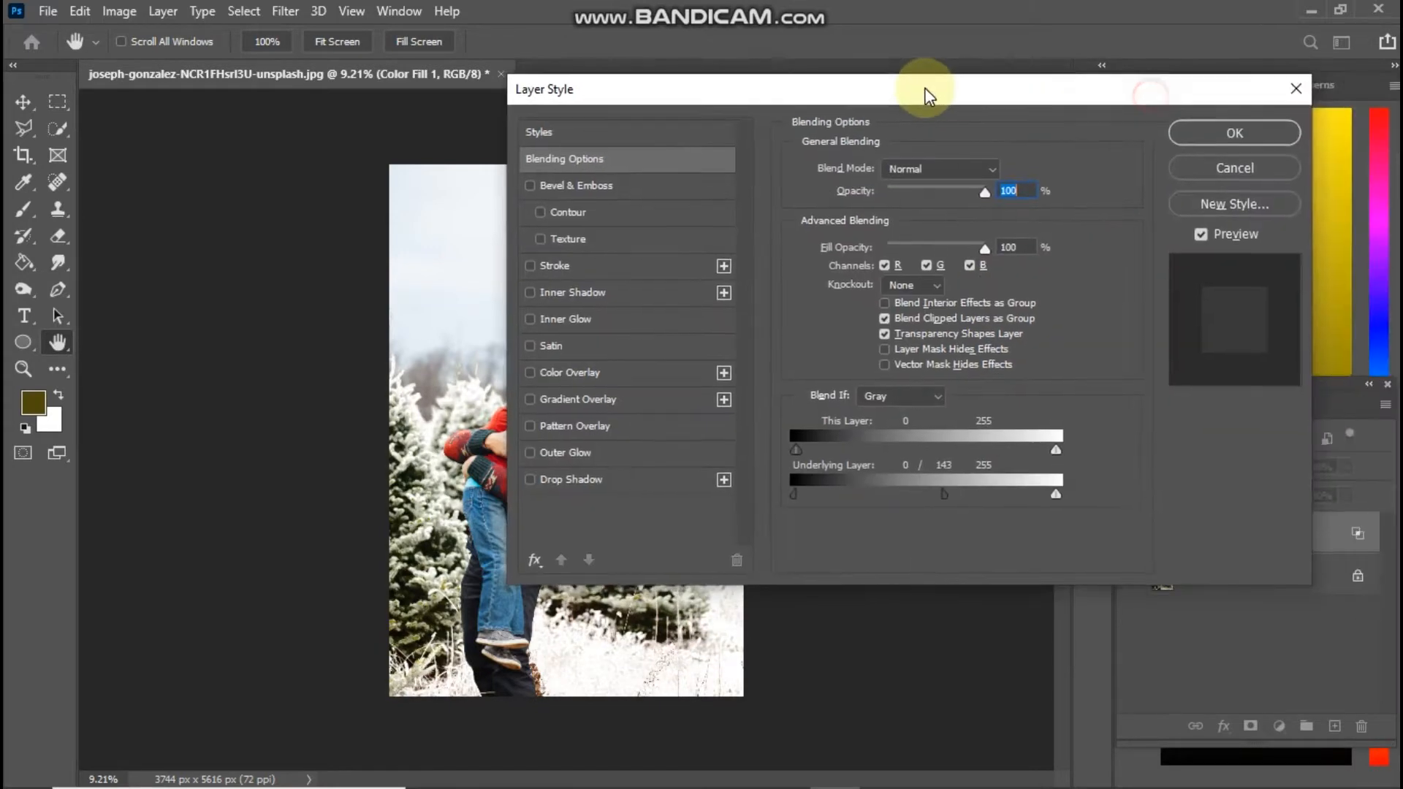
pyautogui.click(1273, 132)
# - Add a Hue/Saturation adjustment layer directly above the Background layer
pyautogui.press('z')
pyautogui.moveTo(597, 564); pyautogui.dragTo(646, 538)
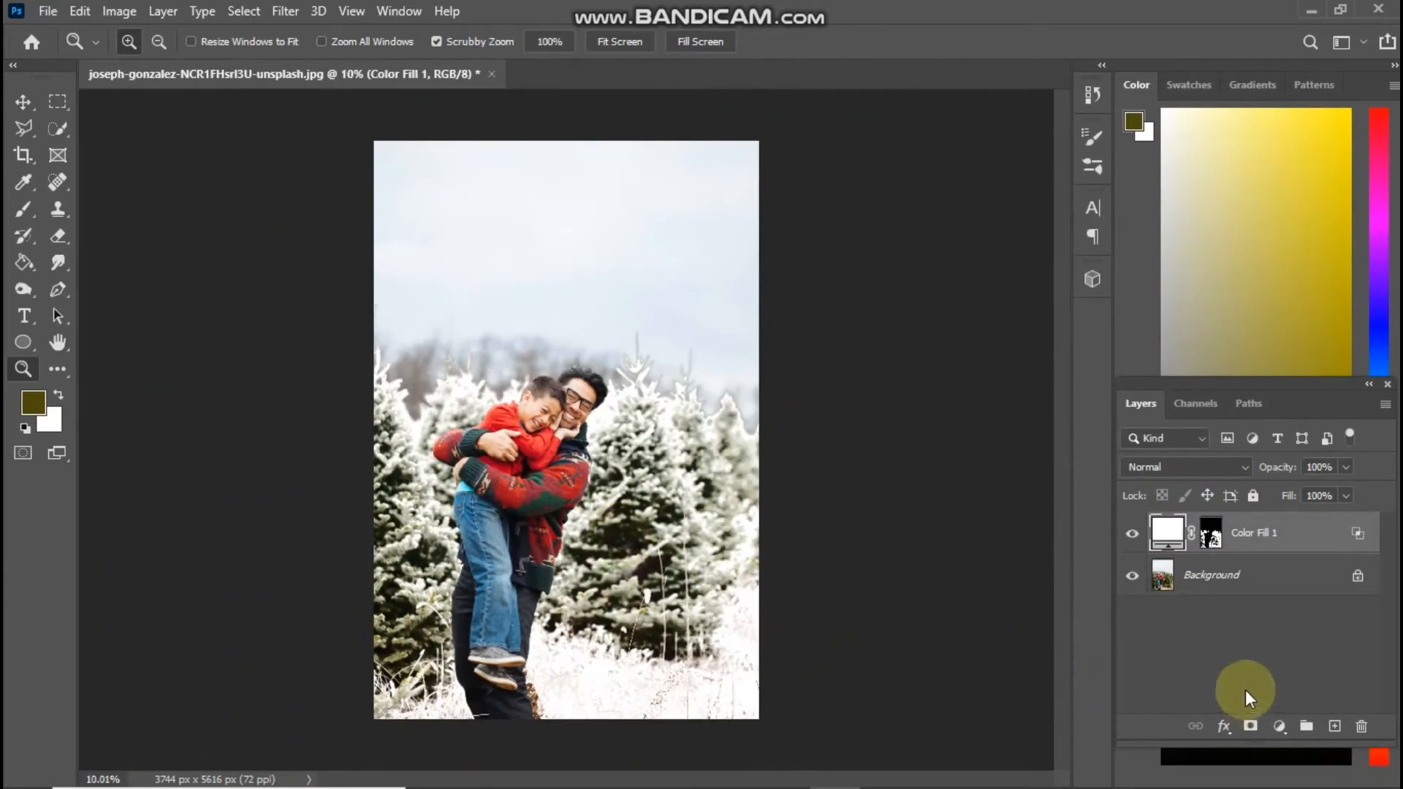
pyautogui.click(1278, 727)
pyautogui.click(1211, 584)
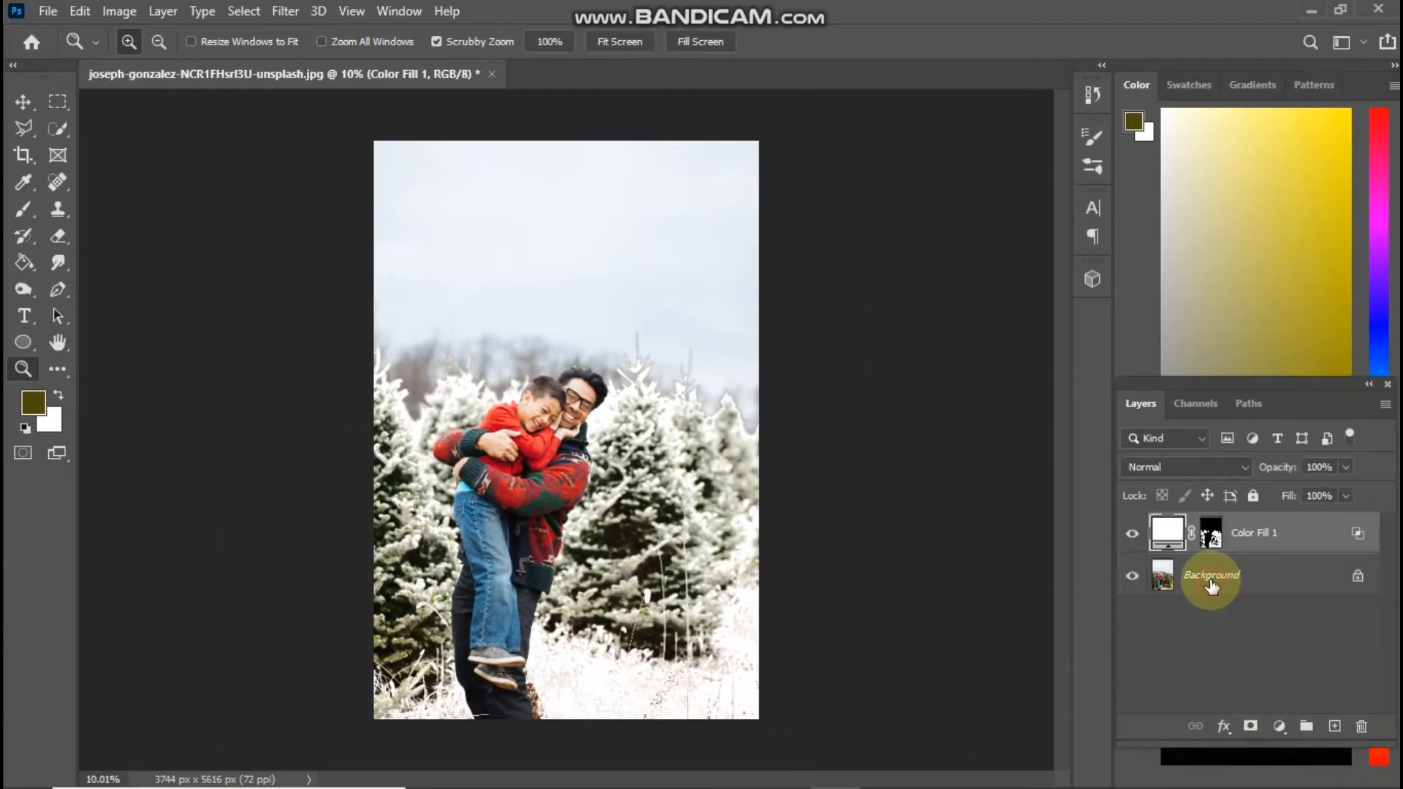
pyautogui.click(1279, 726)
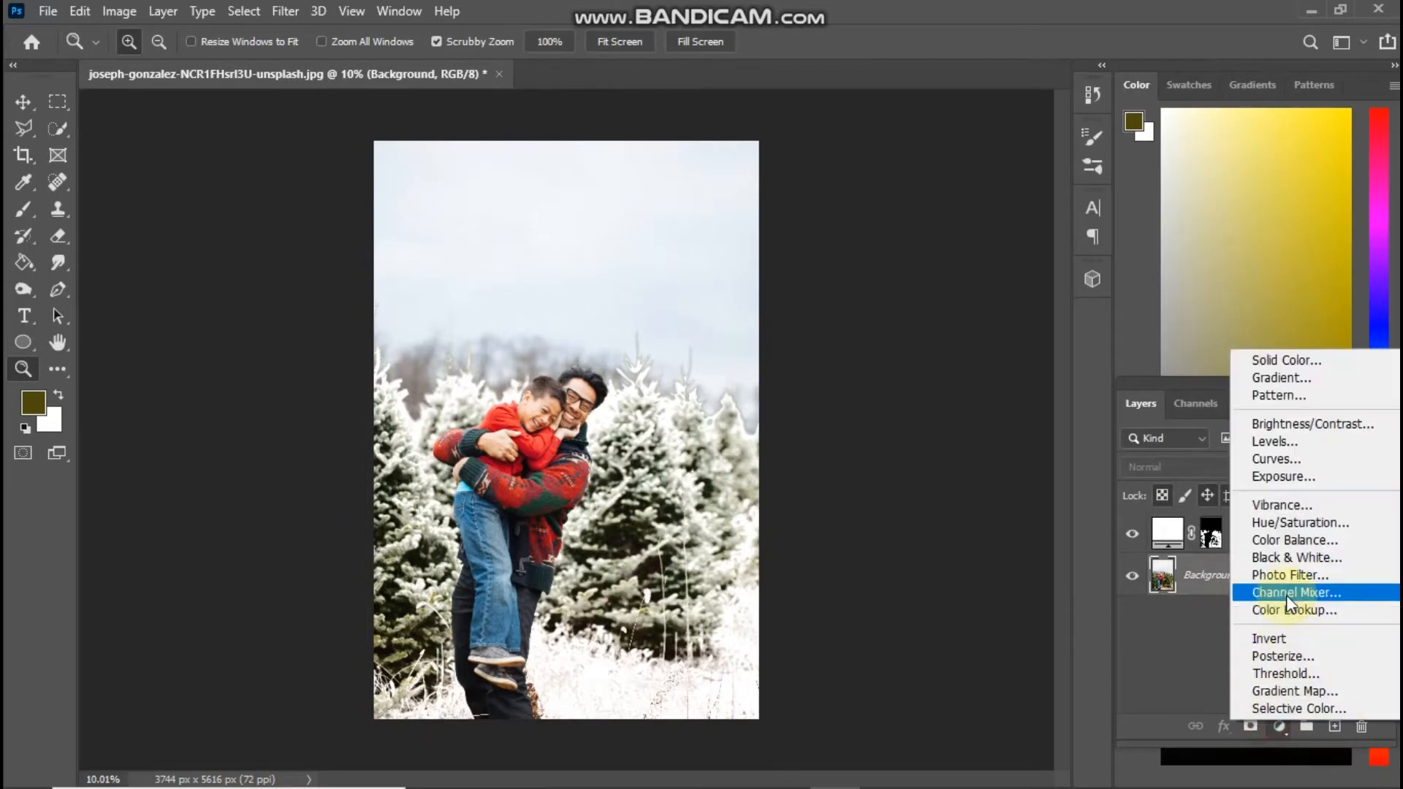
pyautogui.click(1287, 523)
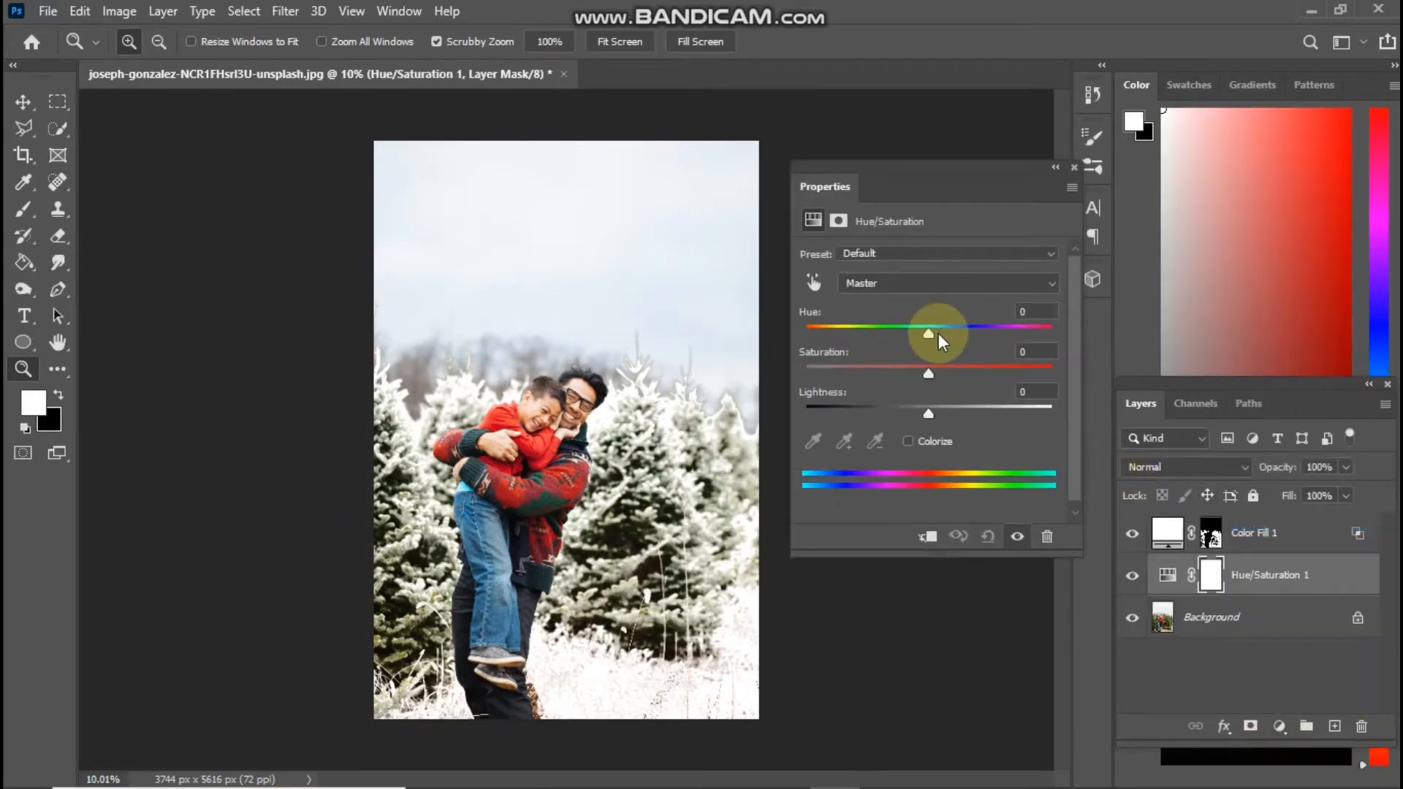
# - Try a master hue of +180 and saturation of +100 on the Hue/Saturation layer
pyautogui.moveTo(938, 333); pyautogui.dragTo(1072, 331)
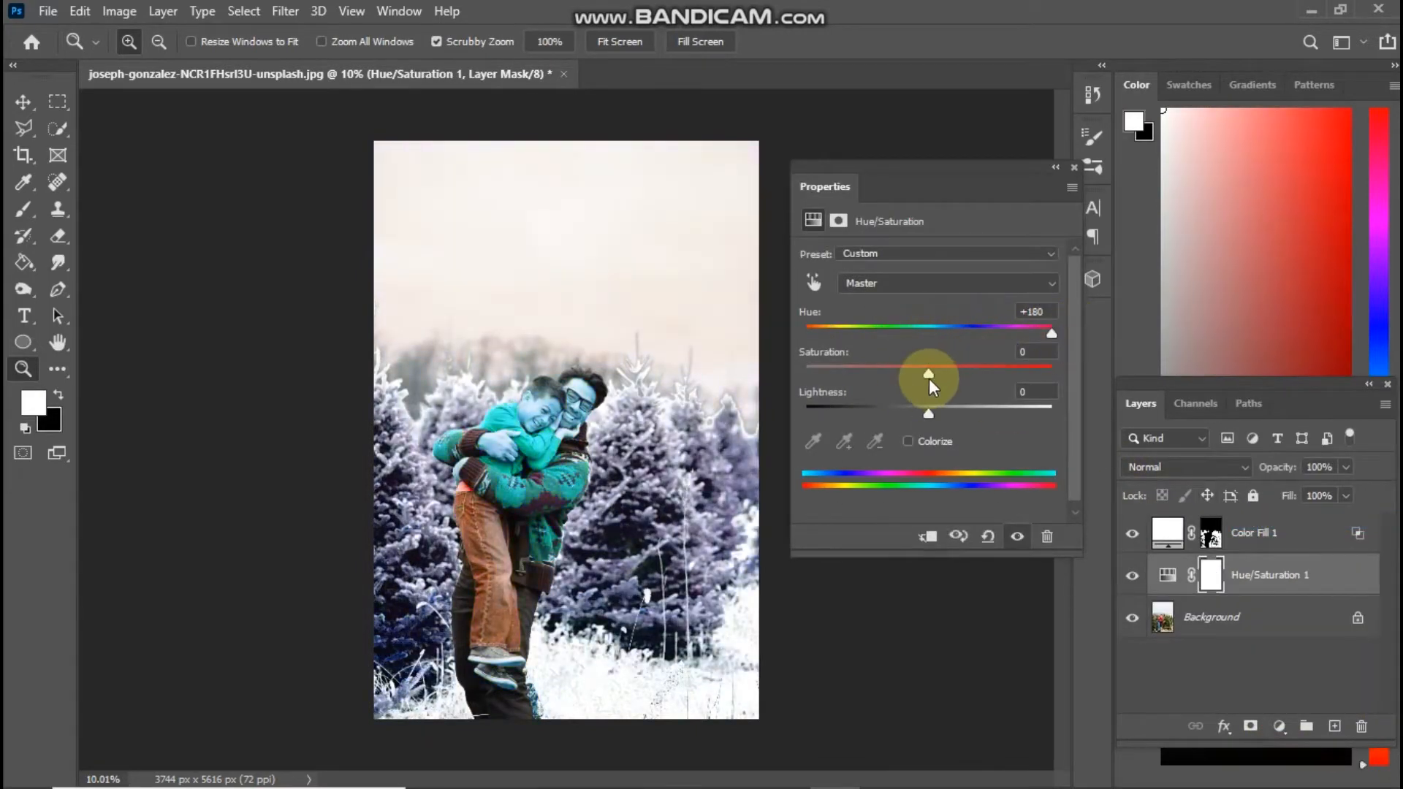
pyautogui.moveTo(928, 378); pyautogui.dragTo(1055, 365)
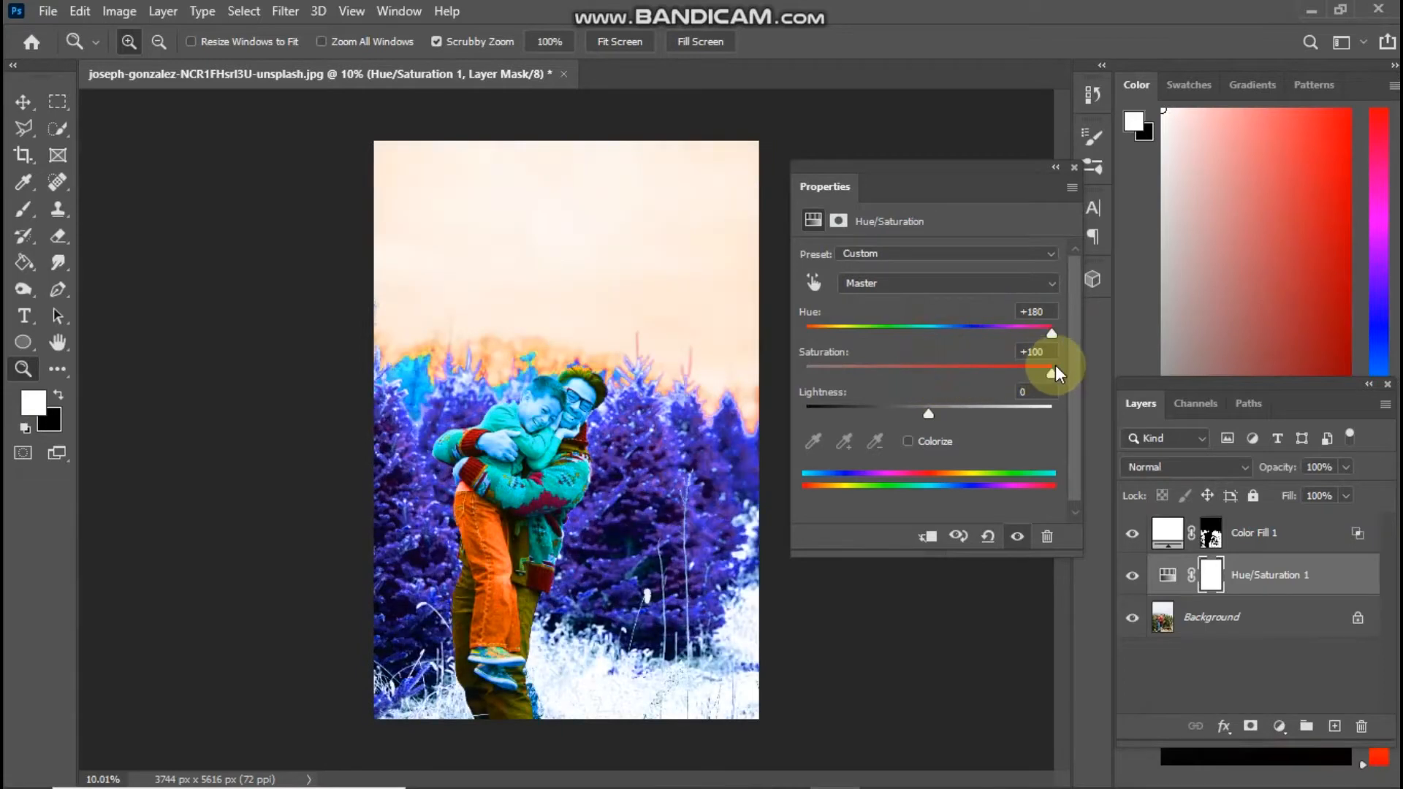
# - Hide the Color Fill 1 layer and reset the adjustment's master hue and saturation to 0
pyautogui.click(1131, 538)
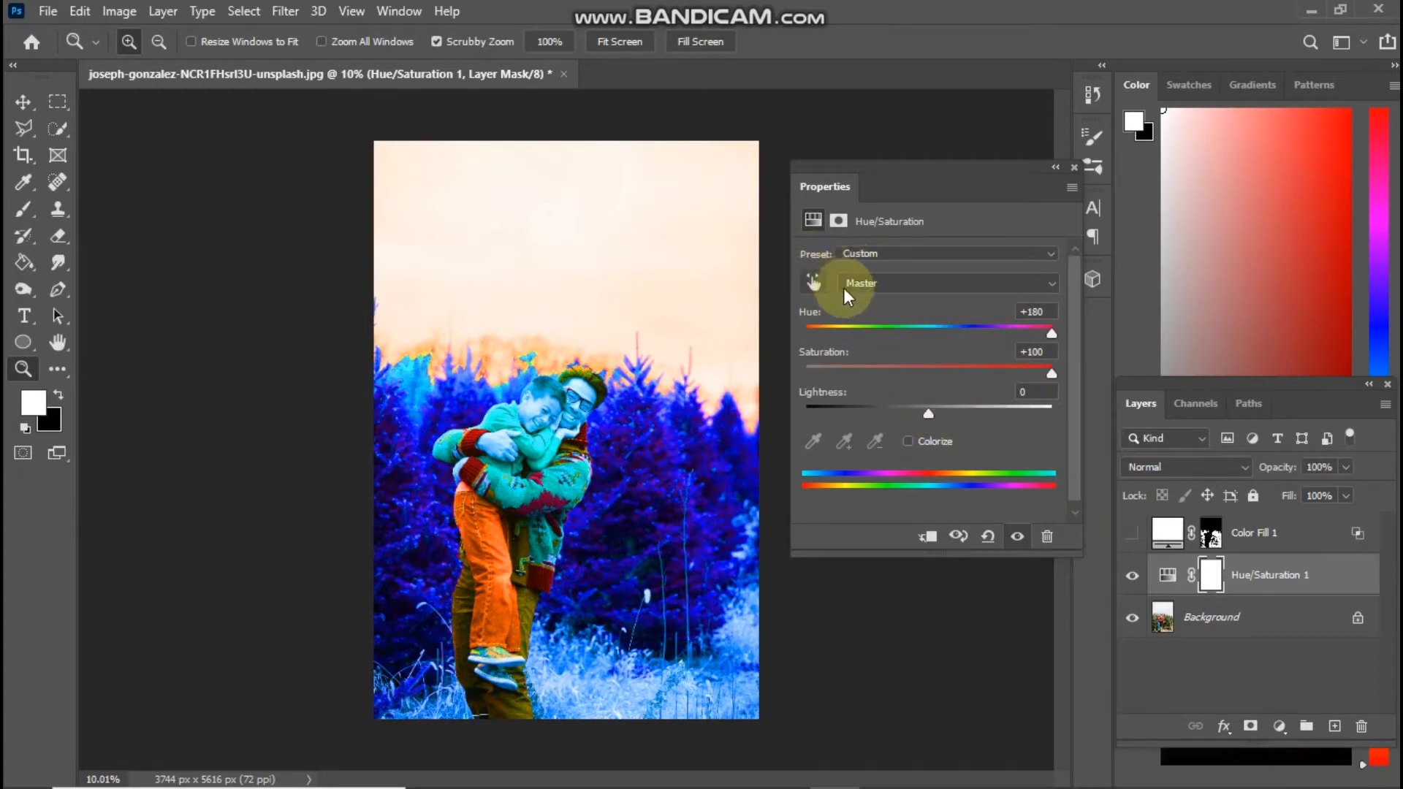
pyautogui.click(813, 285)
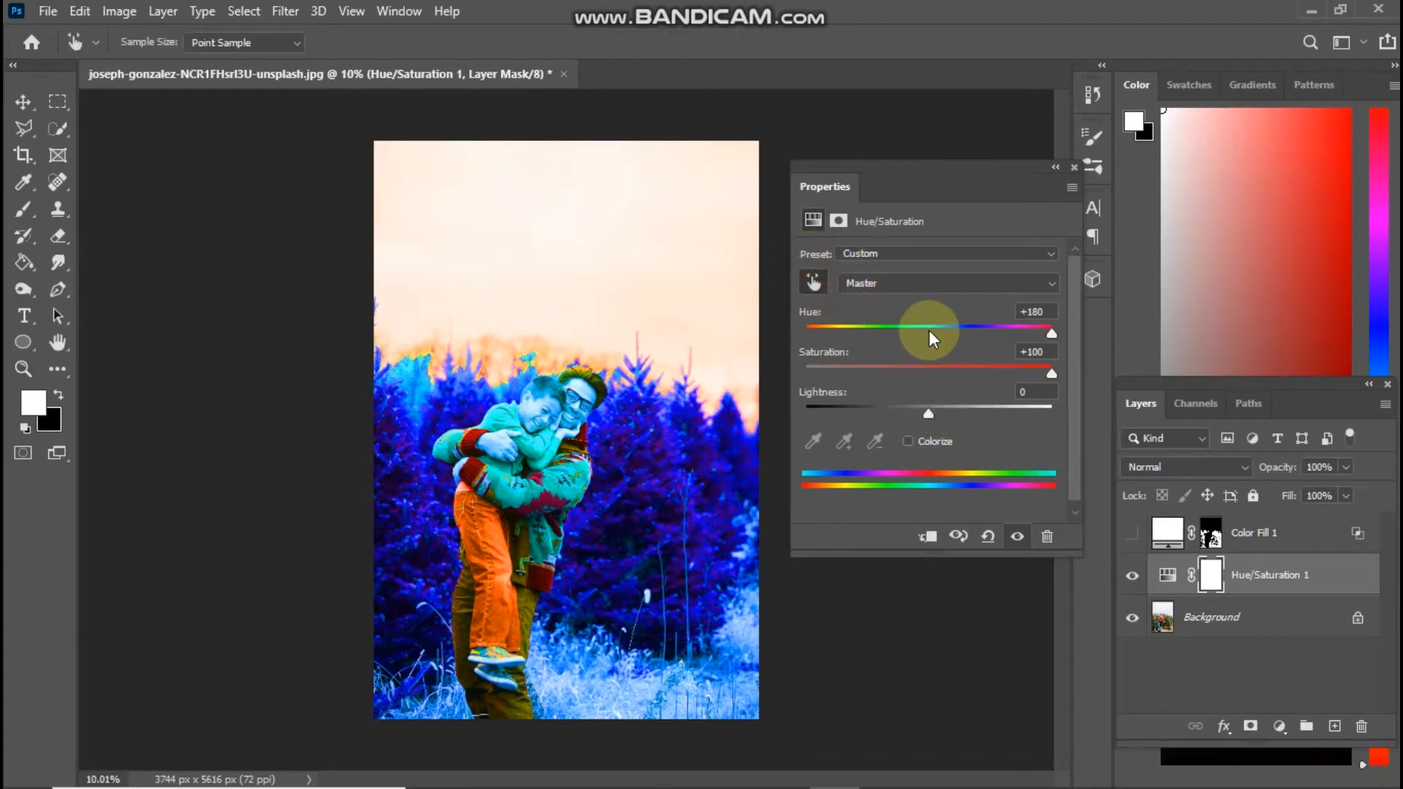
pyautogui.click(928, 331)
pyautogui.click(927, 366)
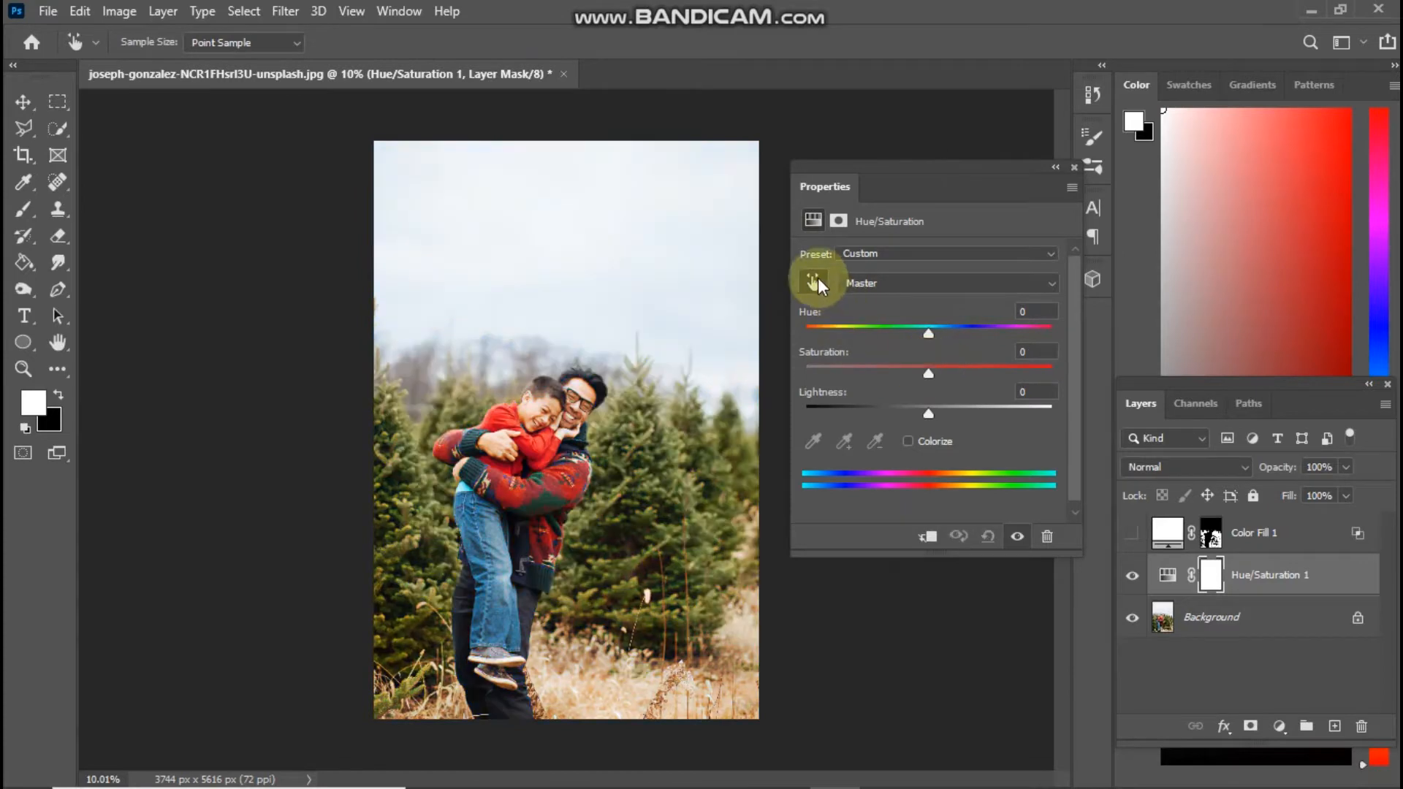
# - Target the Yellows range in Hue/Saturation 1, exaggerate it to hue +180 and saturation +100, and narrow its lower falloff to 32°/45°
pyautogui.press('z')
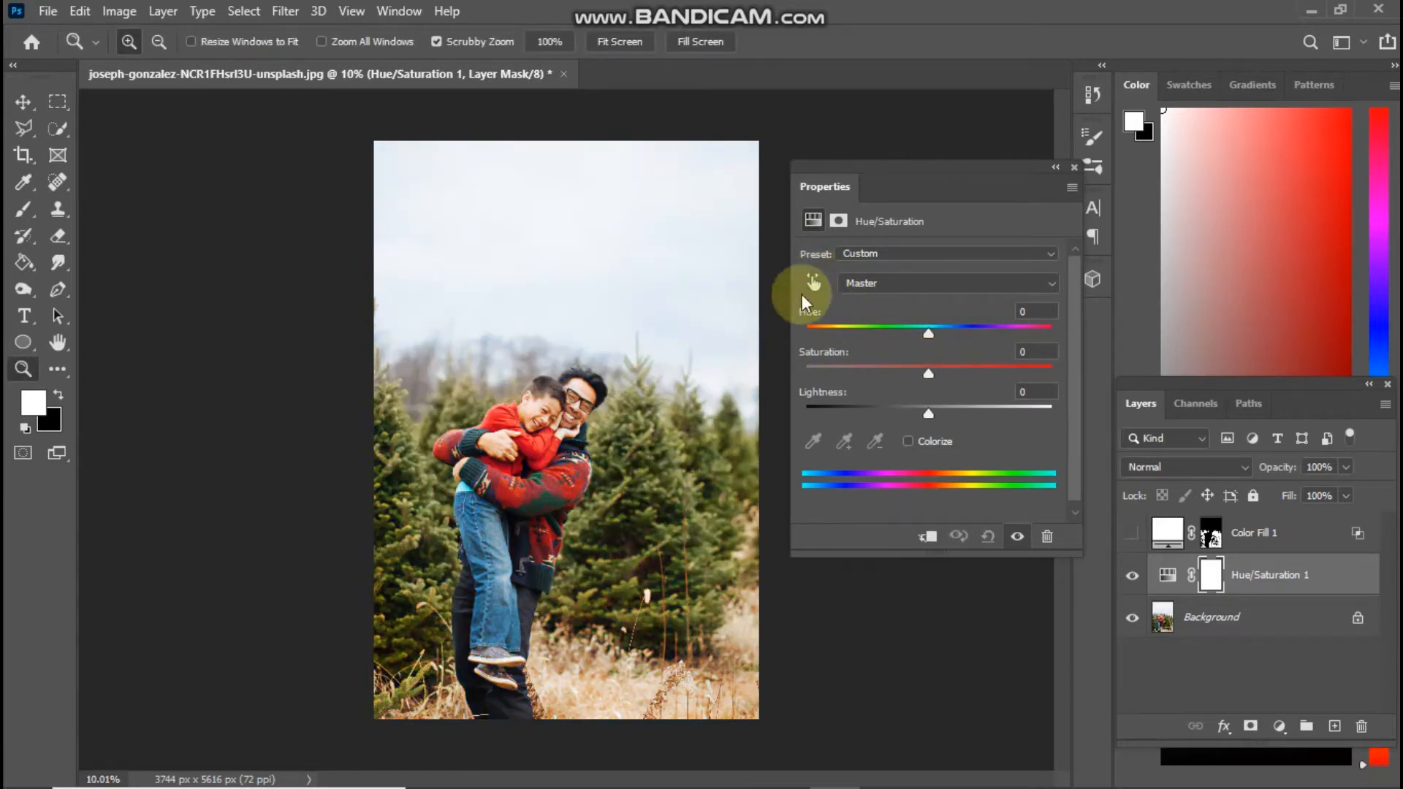
pyautogui.click(804, 291)
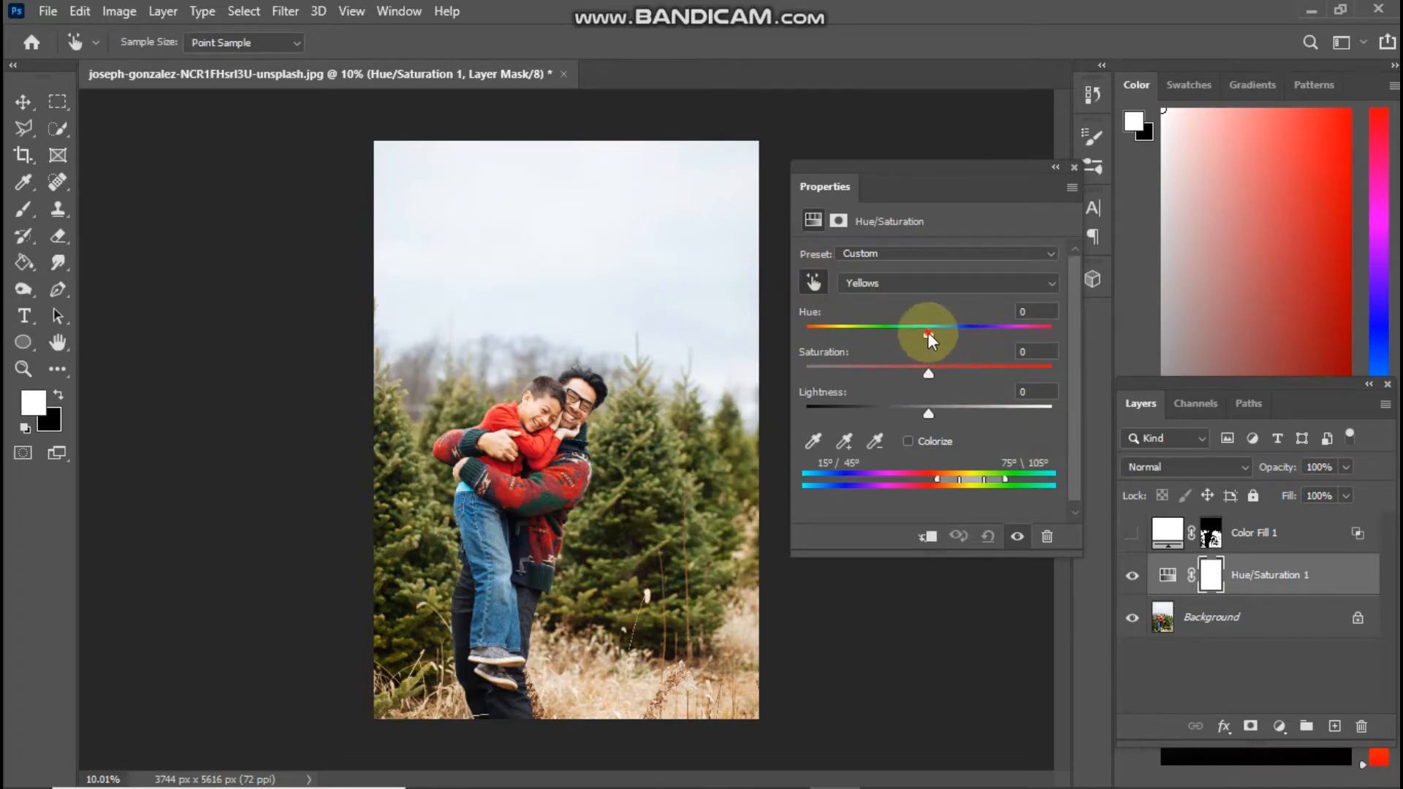
pyautogui.moveTo(927, 332); pyautogui.dragTo(1103, 326)
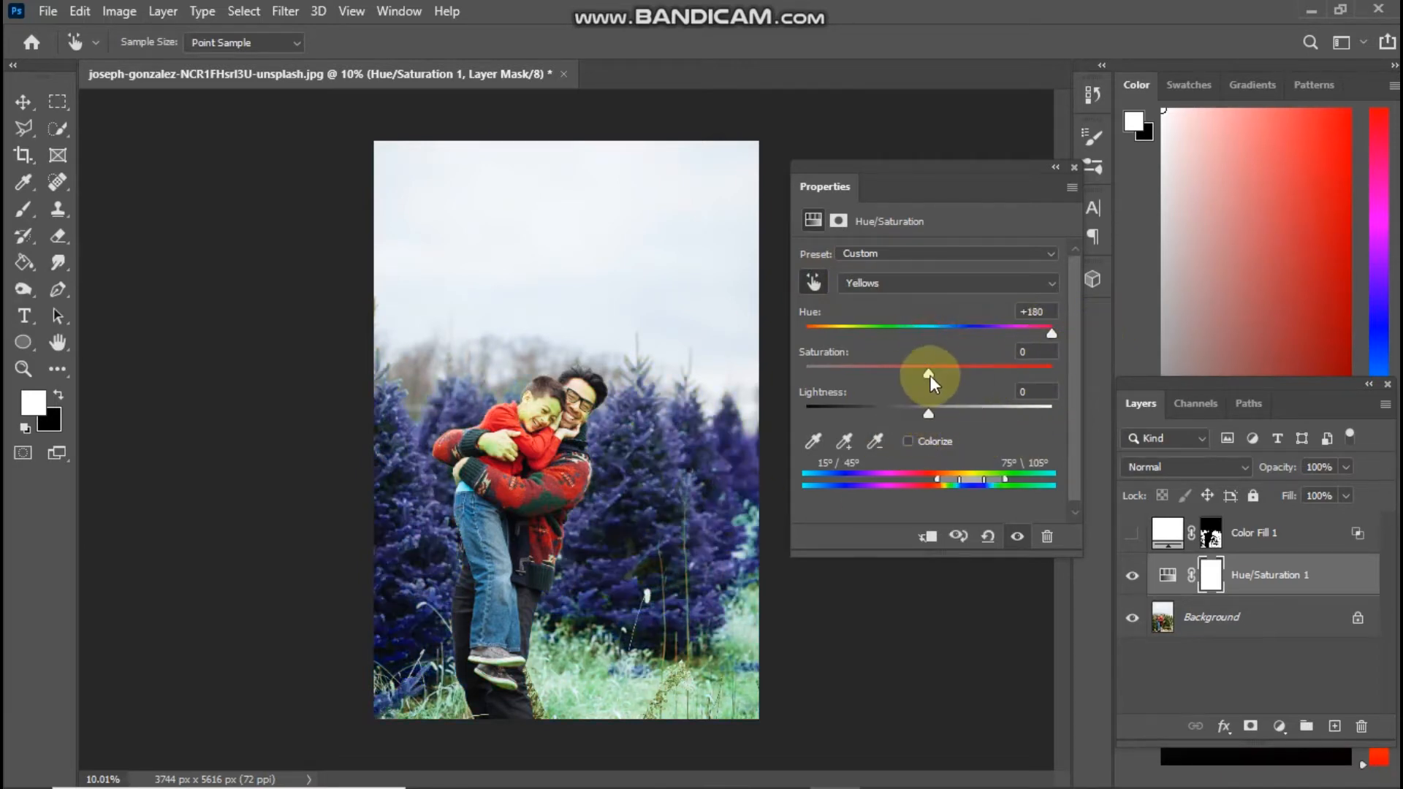
pyautogui.moveTo(941, 369); pyautogui.dragTo(1085, 367)
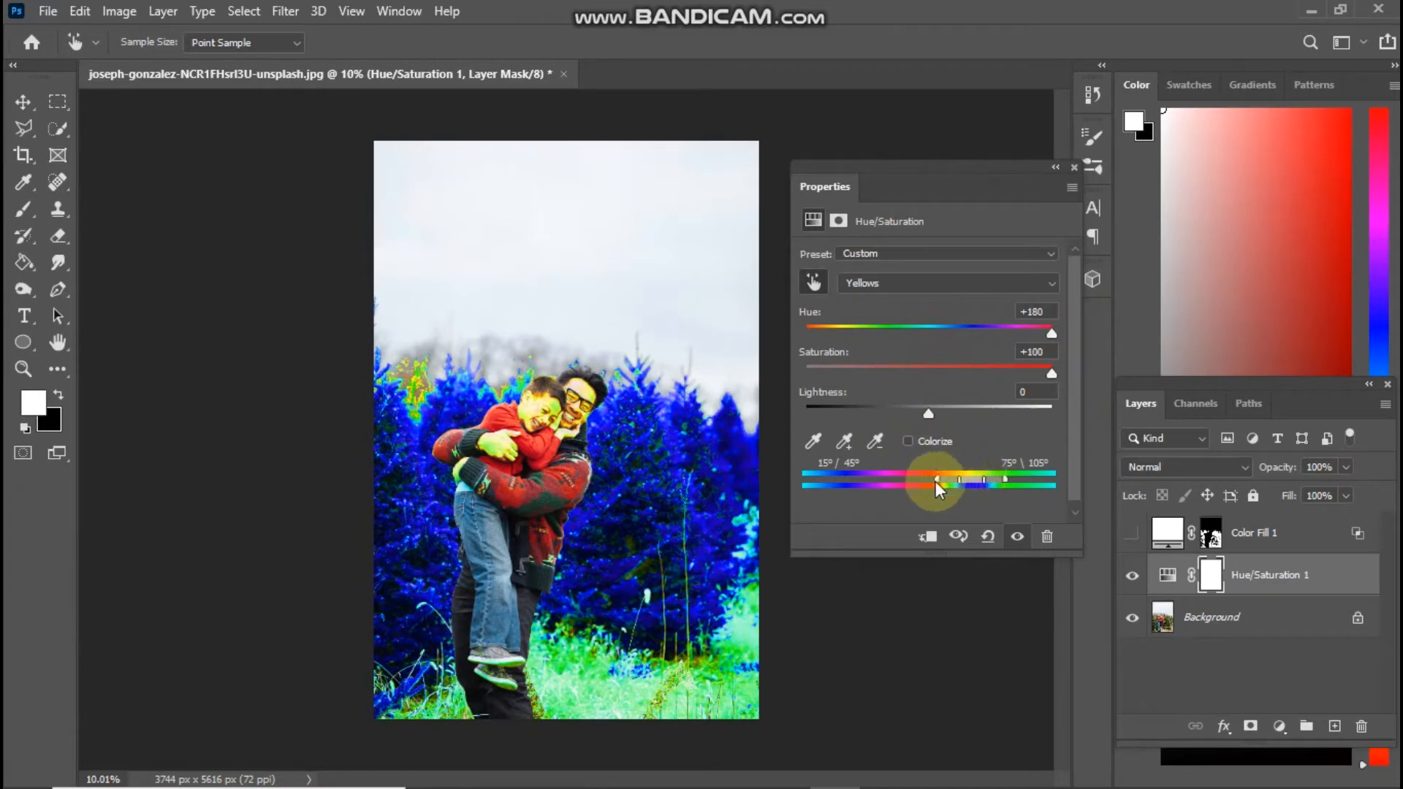
pyautogui.moveTo(948, 486); pyautogui.dragTo(954, 486)
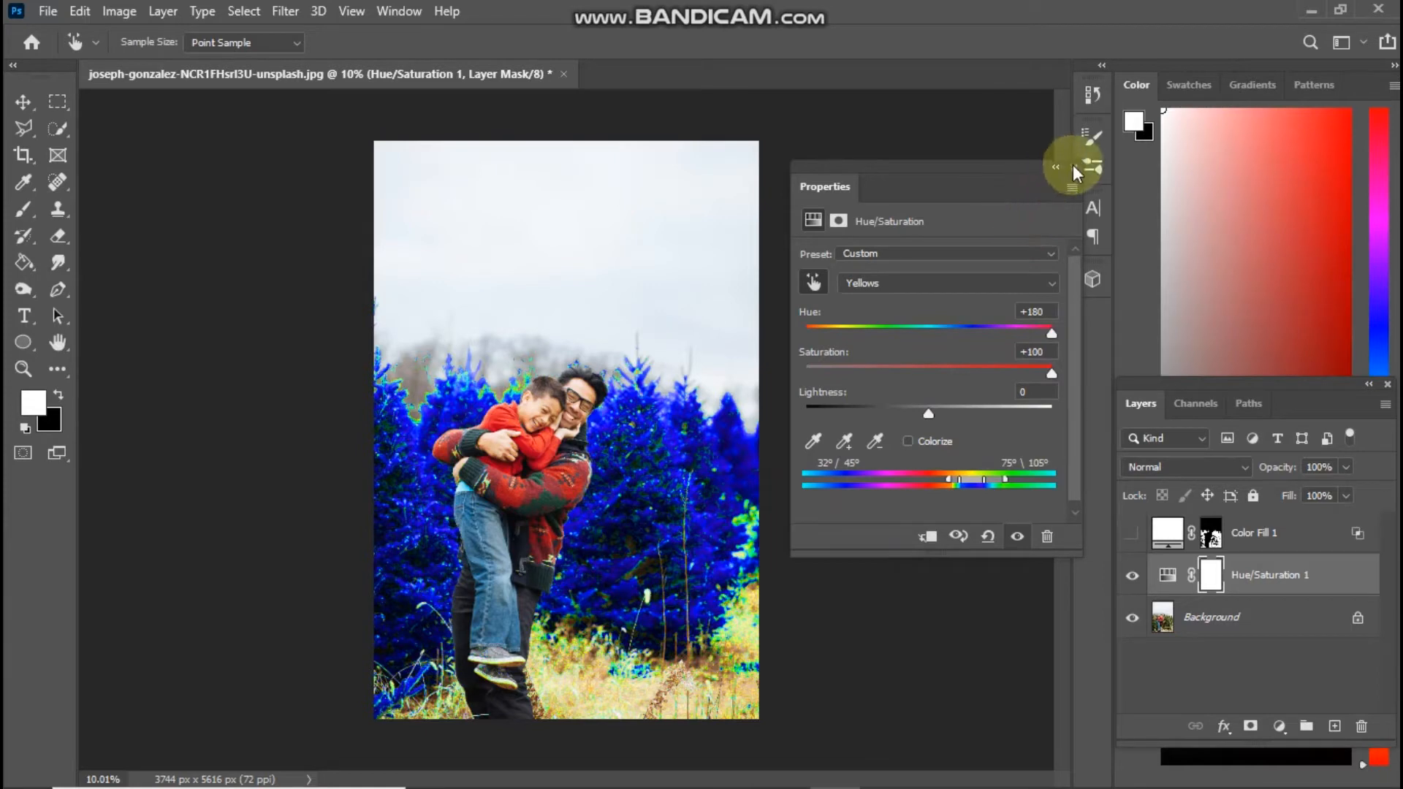
# - Set the Yellows hue to -2 and saturation to -100, and show the Color Fill 1 layer again
pyautogui.click(927, 326)
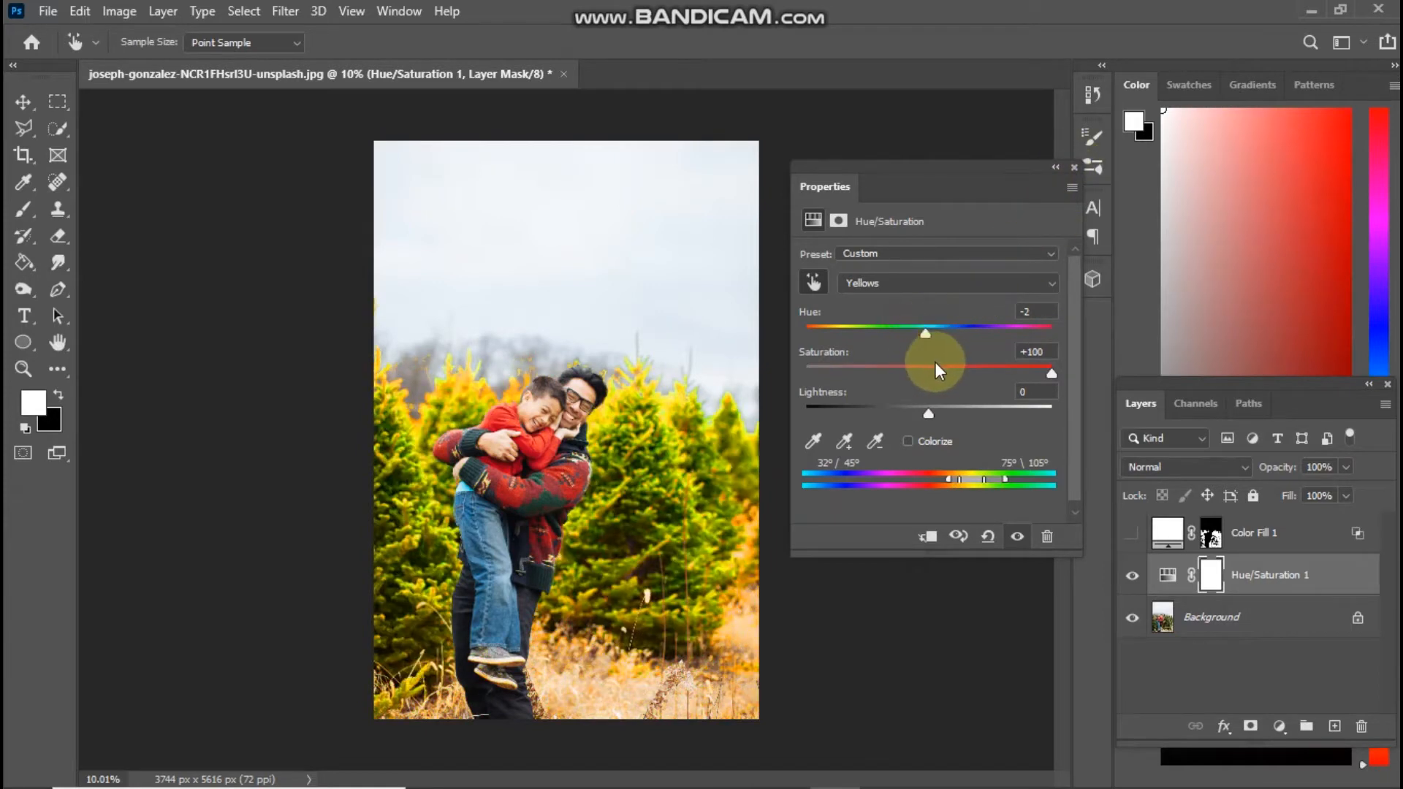
pyautogui.moveTo(924, 368); pyautogui.dragTo(771, 359)
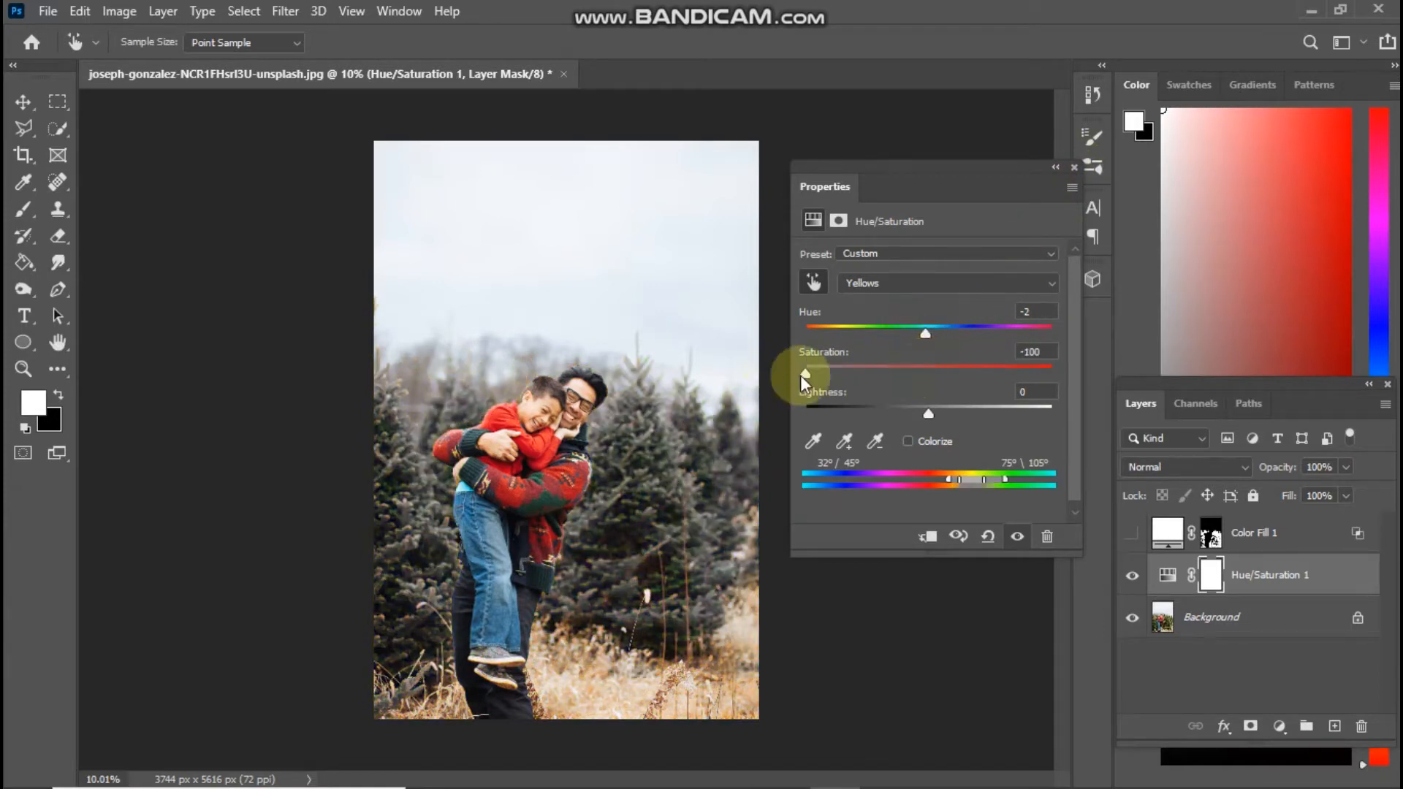
pyautogui.click(1075, 173)
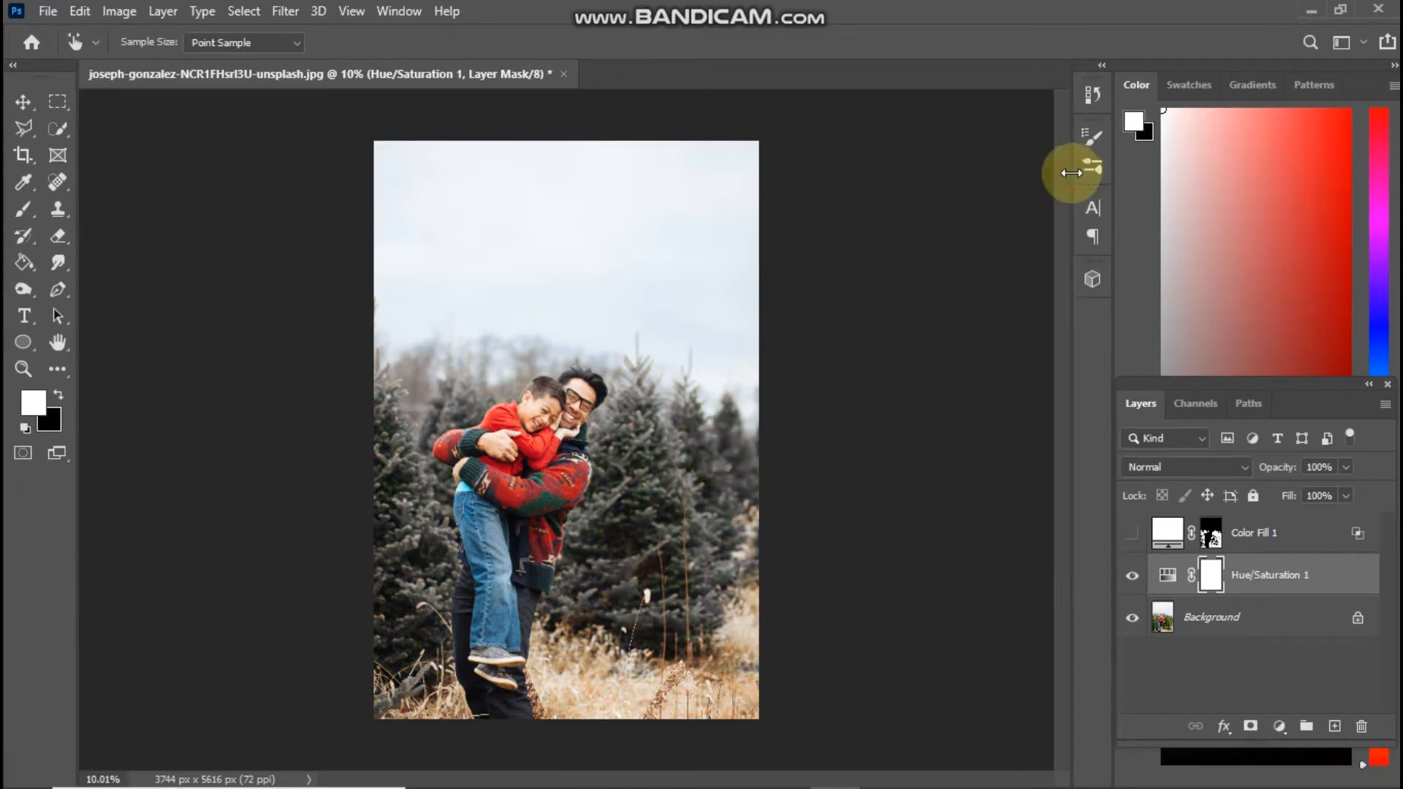
pyautogui.click(1131, 534)
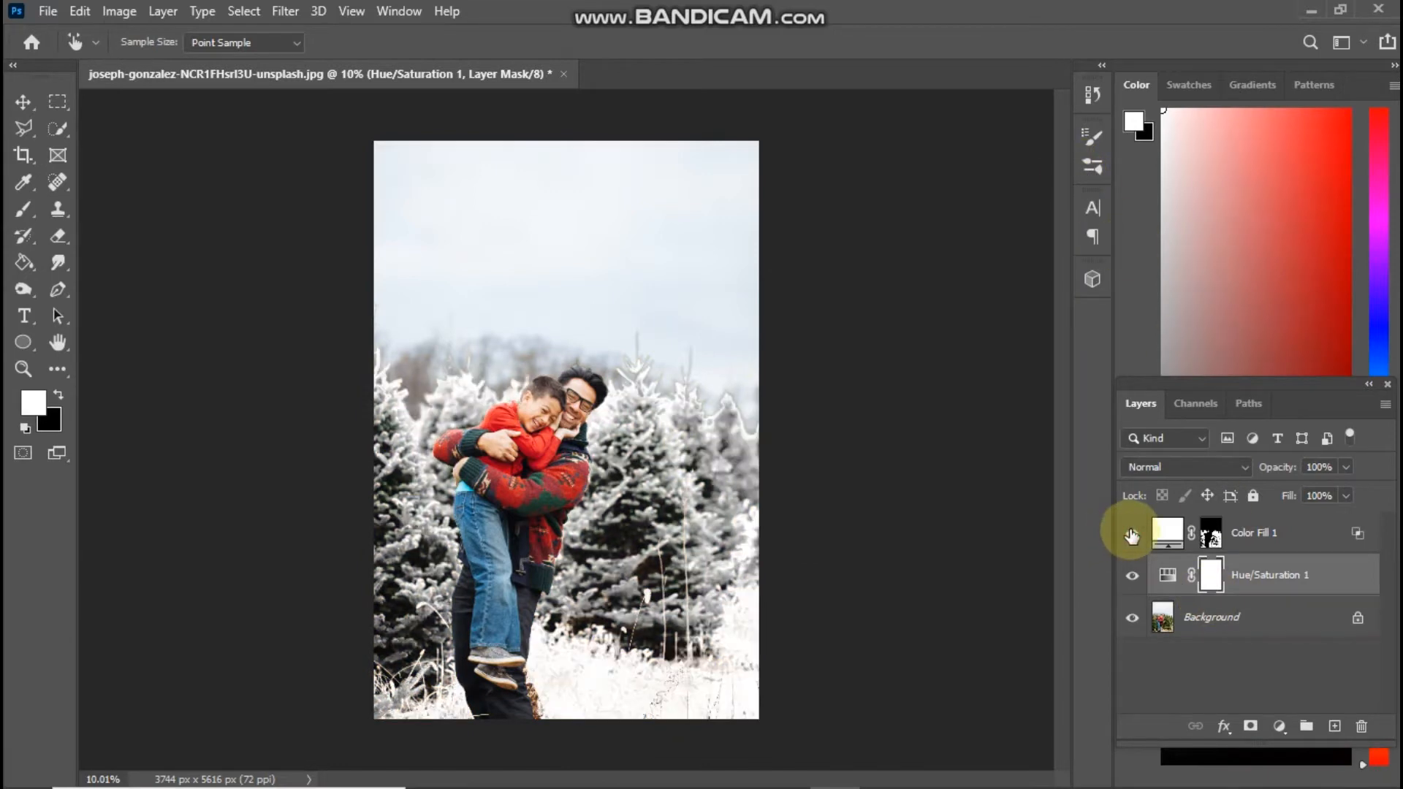
# - Split the black Underlying Layer slider in Hue/Saturation 1's Blend If options to 0 / 106 and apply it
pyautogui.click(1337, 576)
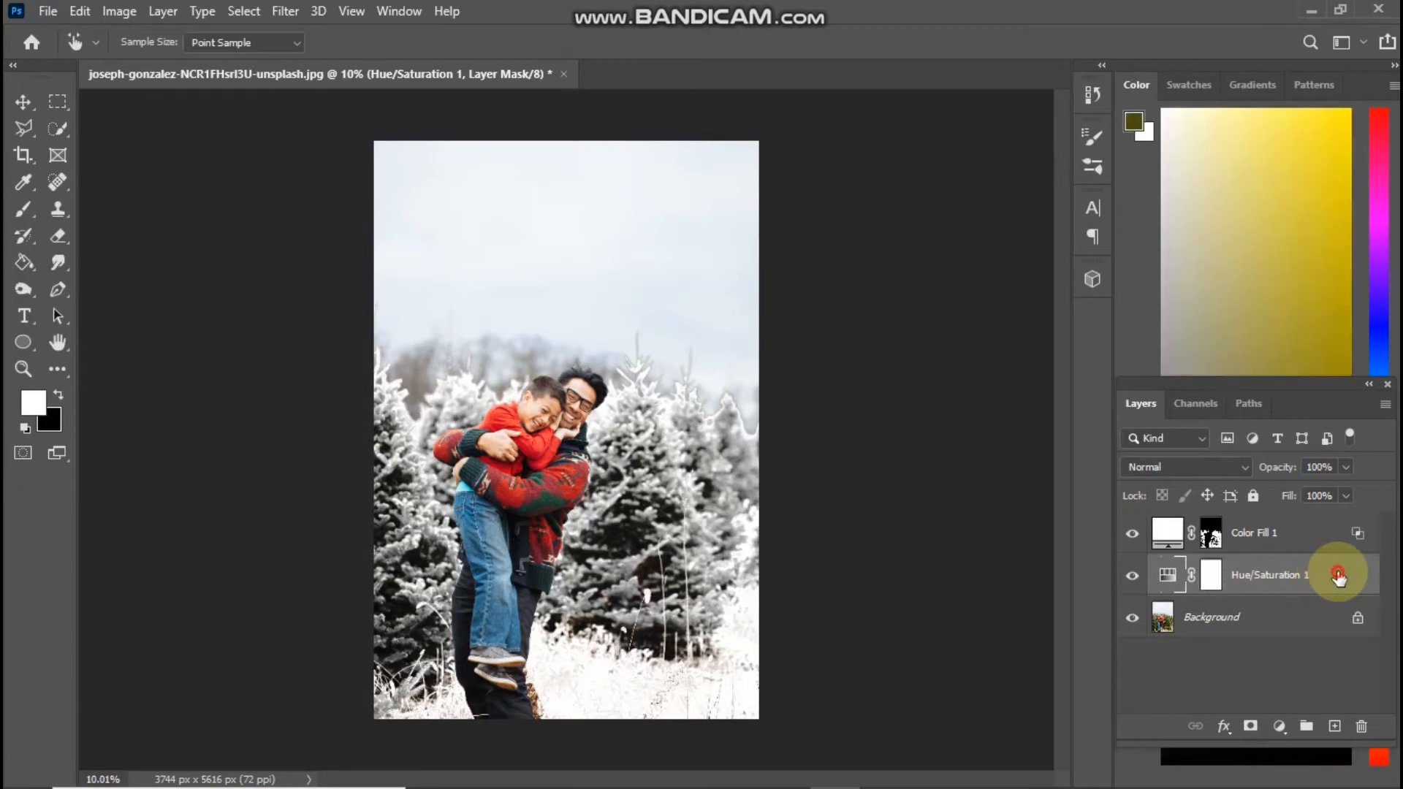
pyautogui.doubleClick(1337, 565)
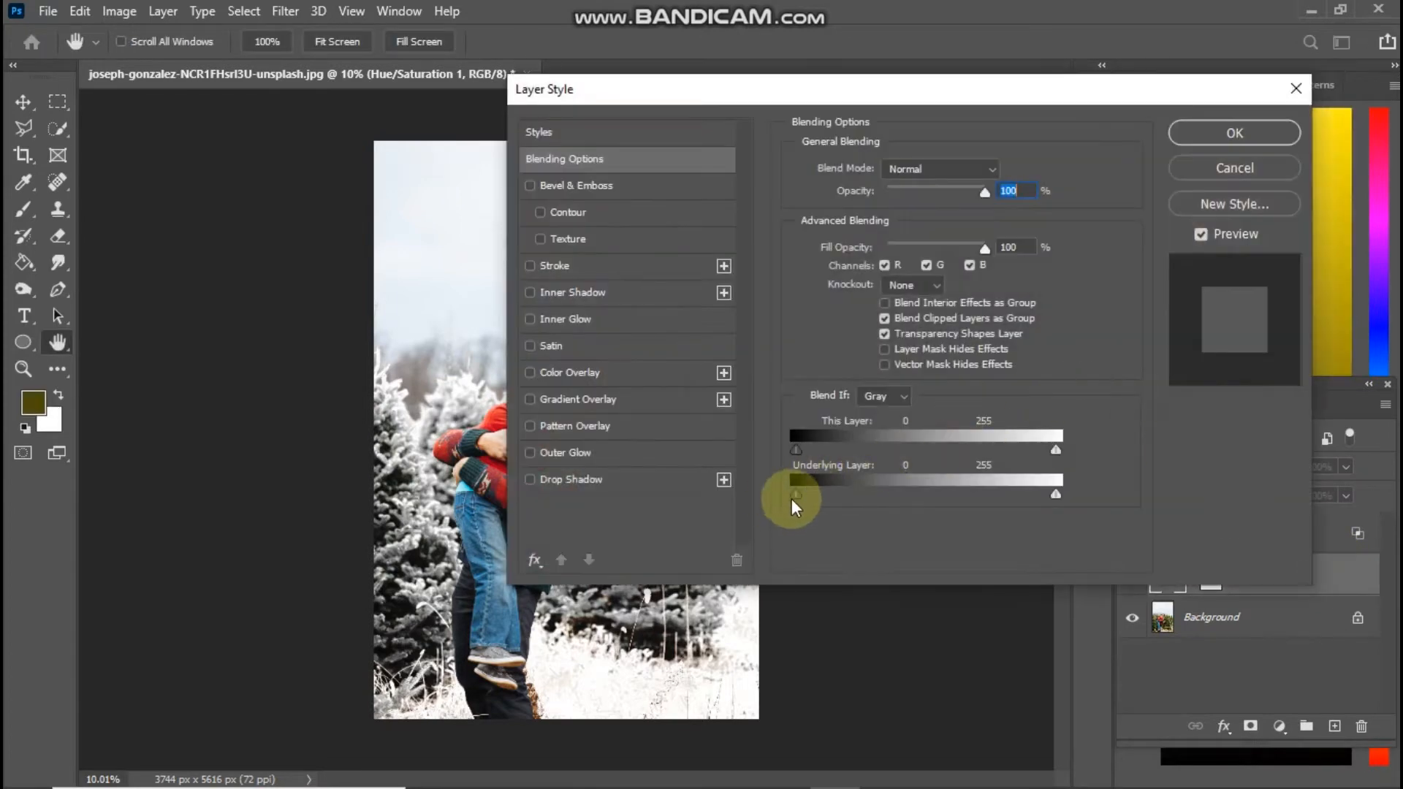
pyautogui.moveTo(822, 493); pyautogui.dragTo(864, 490)
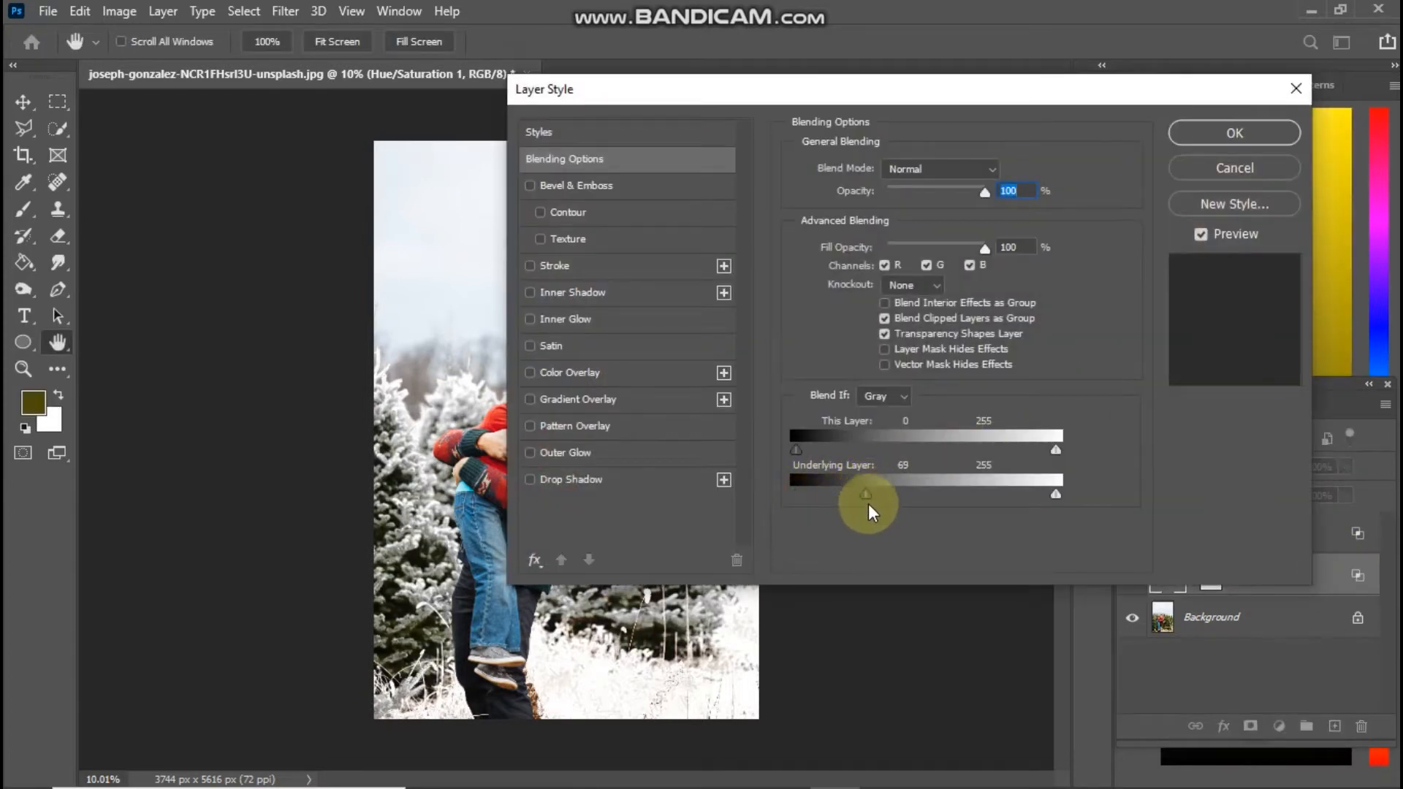
pyautogui.press('alt')
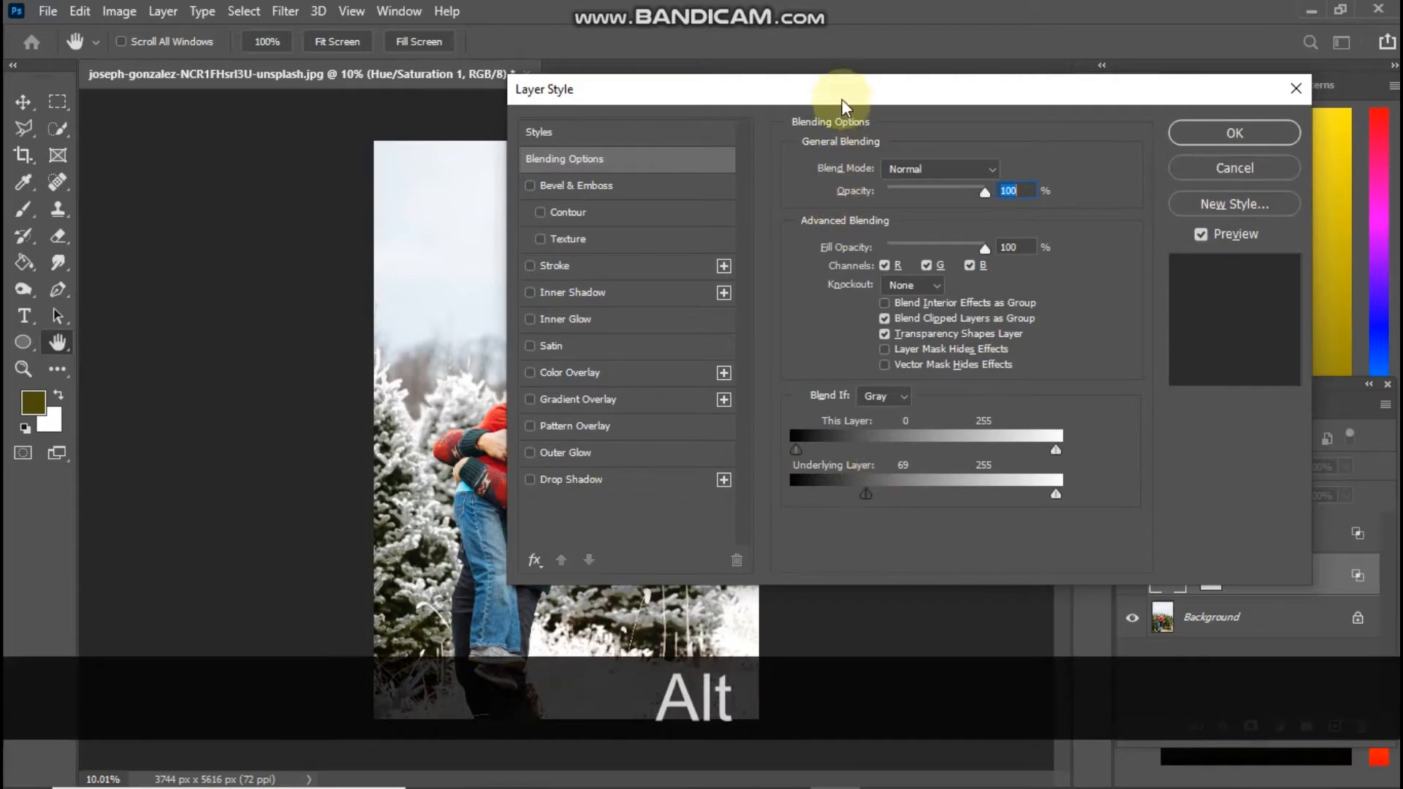
pyautogui.moveTo(844, 103); pyautogui.dragTo(1042, 107)
pyautogui.moveTo(1062, 503); pyautogui.dragTo(1001, 497)
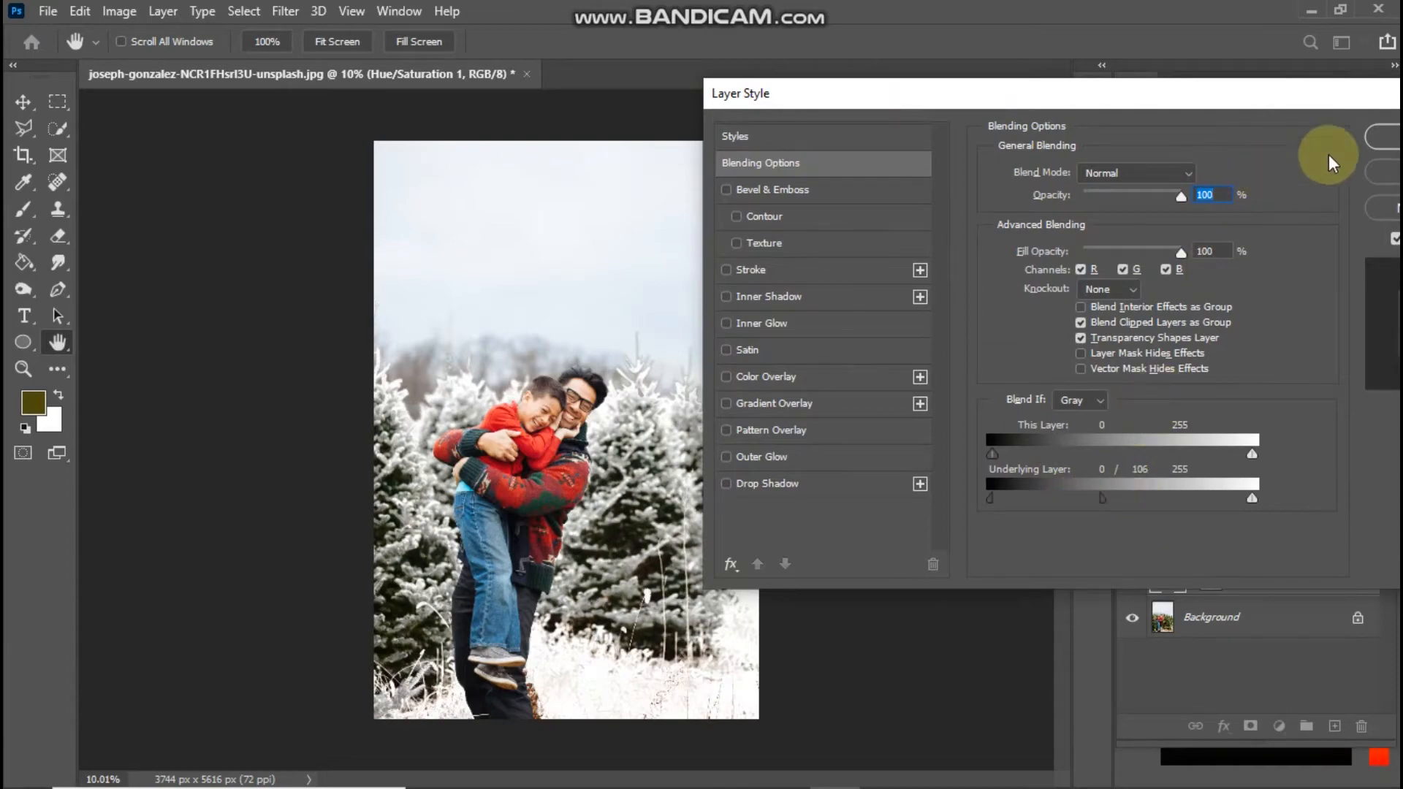
pyautogui.click(1383, 138)
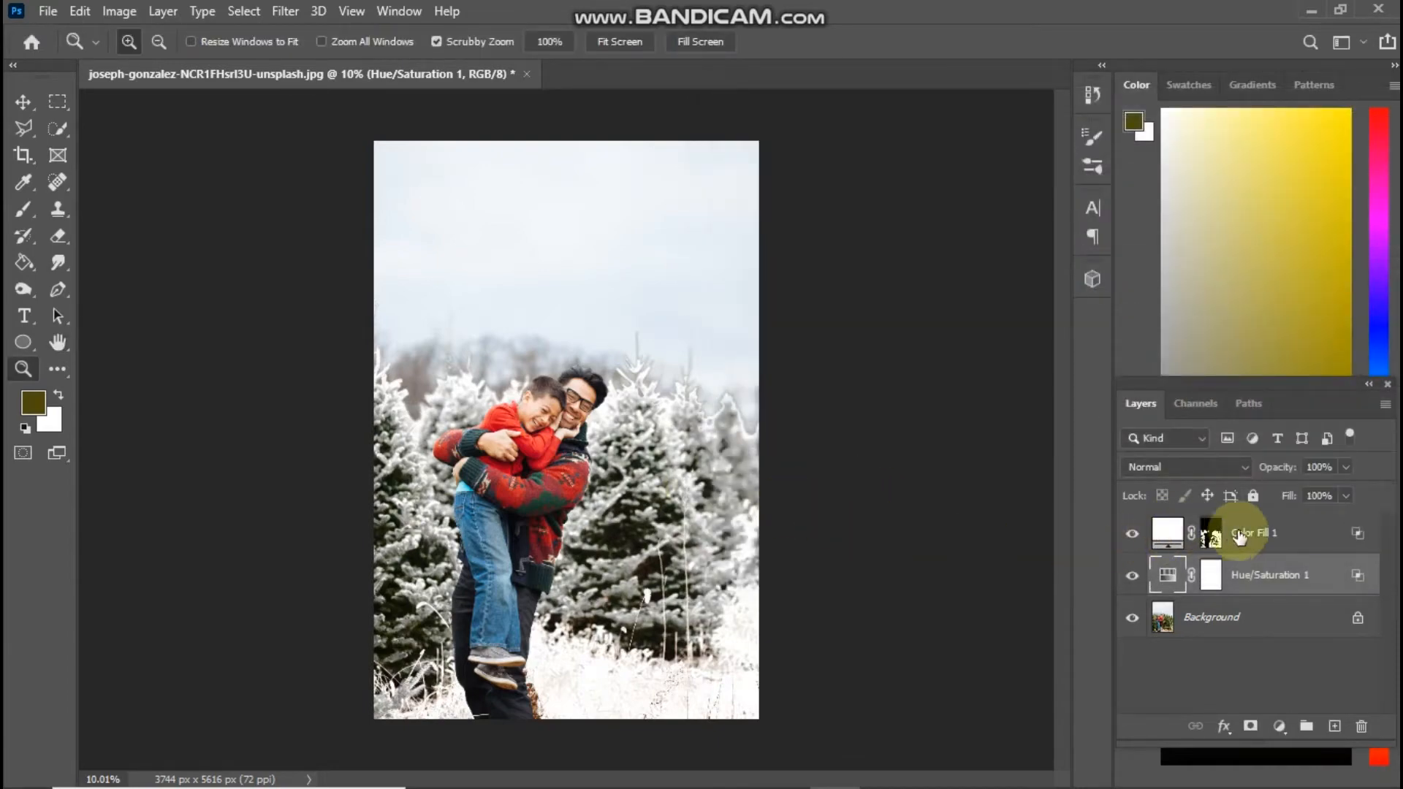
# - Ready a white brush near the unfilled grass beside the father's leg and rasterize Color Fill 1's fill
pyautogui.click(1167, 534)
pyautogui.moveTo(593, 600); pyautogui.dragTo(701, 647)
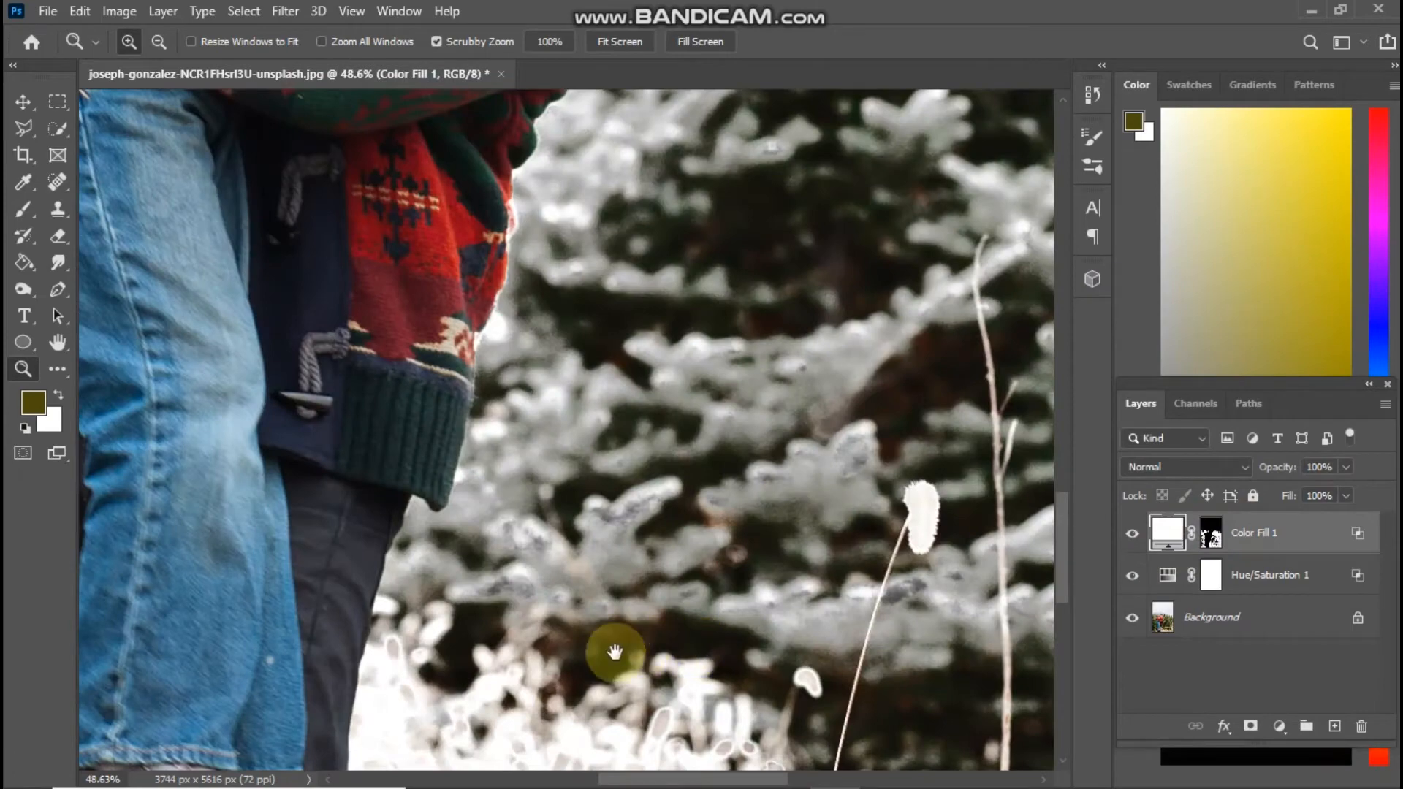
pyautogui.moveTo(614, 651); pyautogui.dragTo(798, 206)
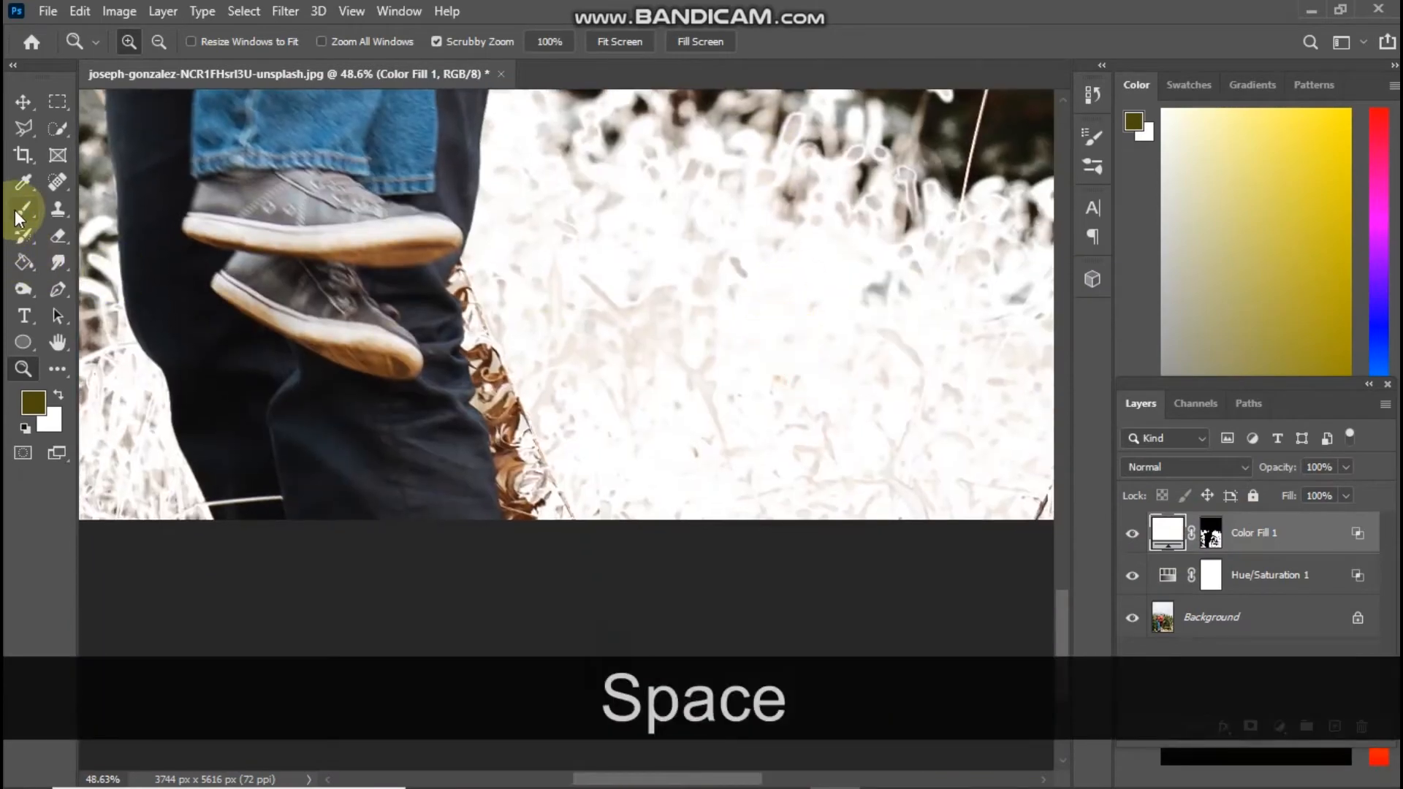
pyautogui.click(22, 212)
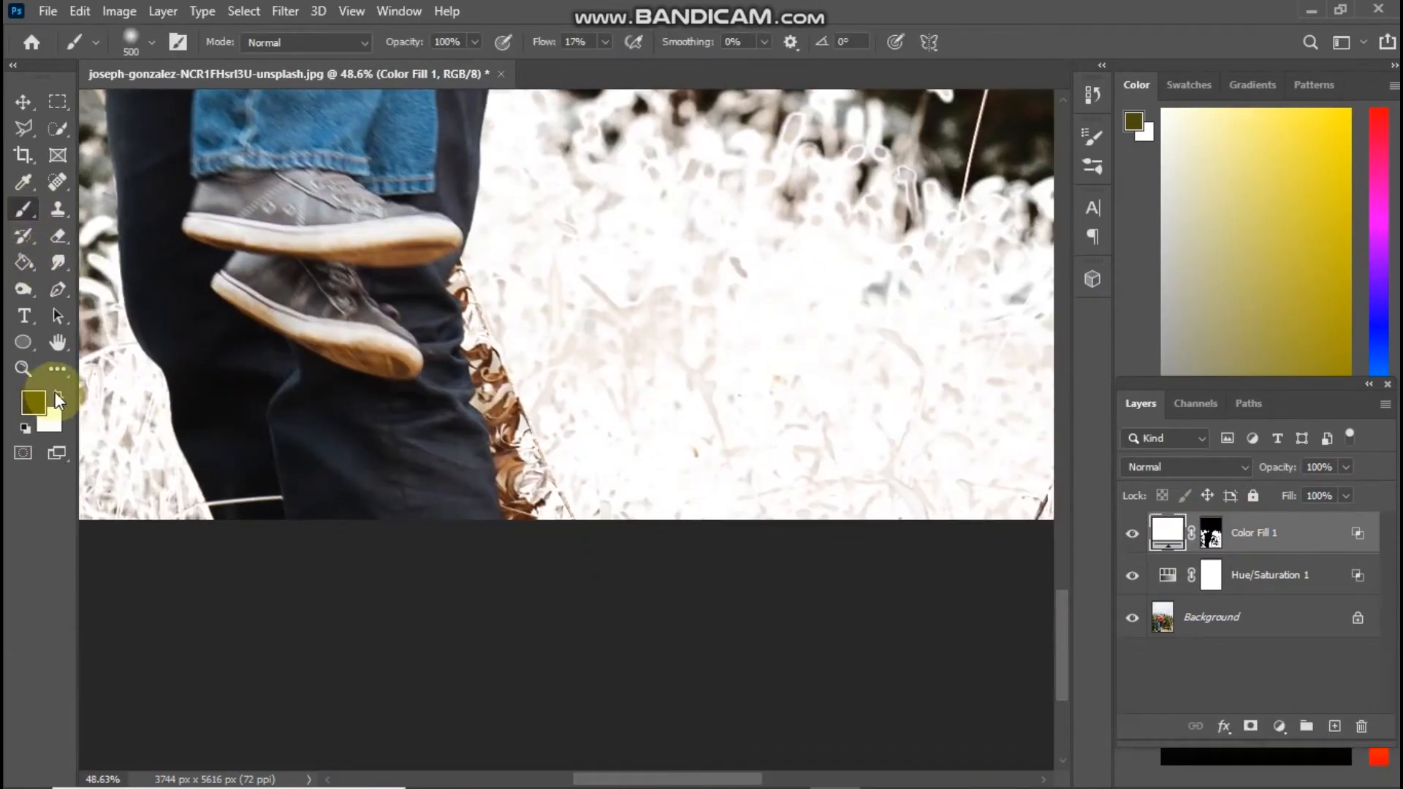
pyautogui.click(59, 398)
pyautogui.click(484, 373)
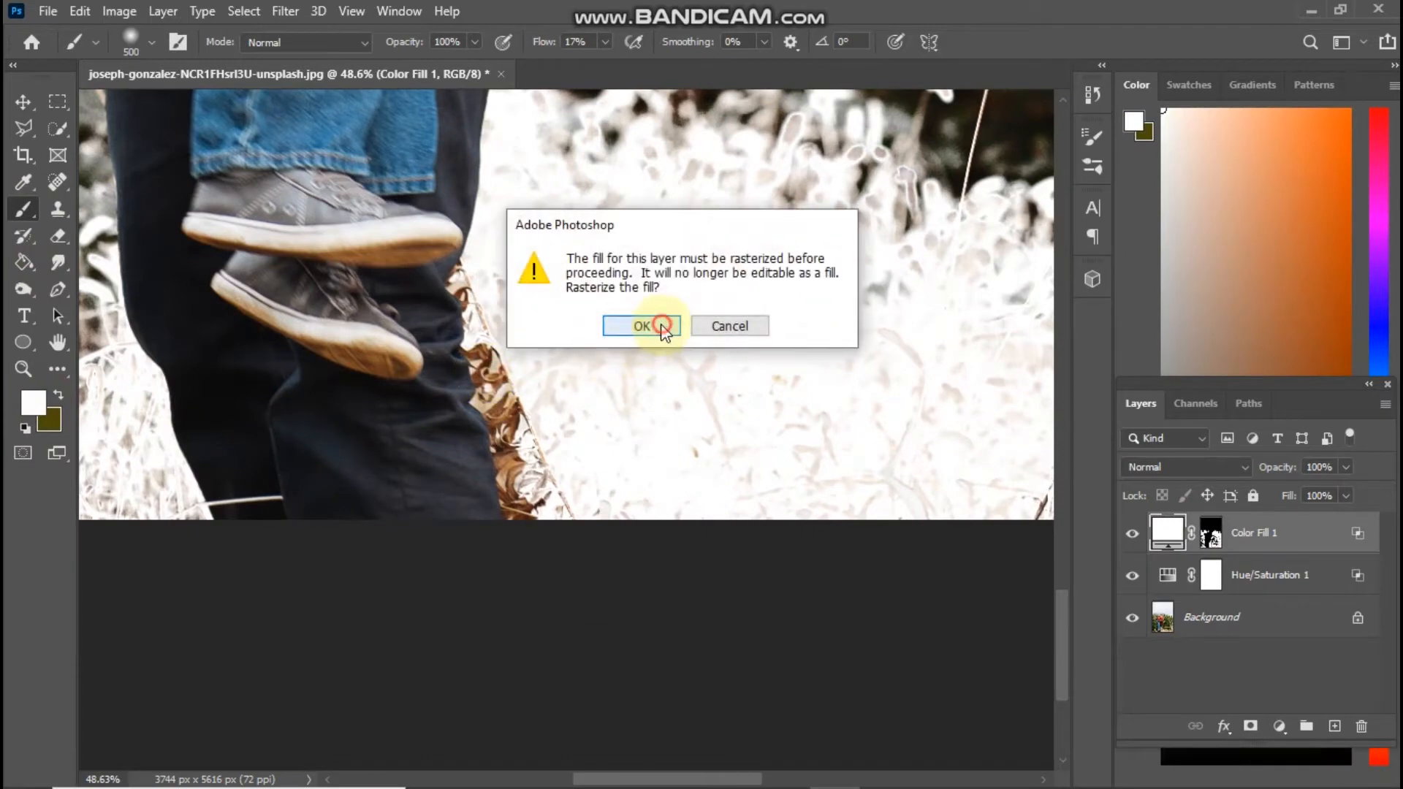
pyautogui.click(661, 326)
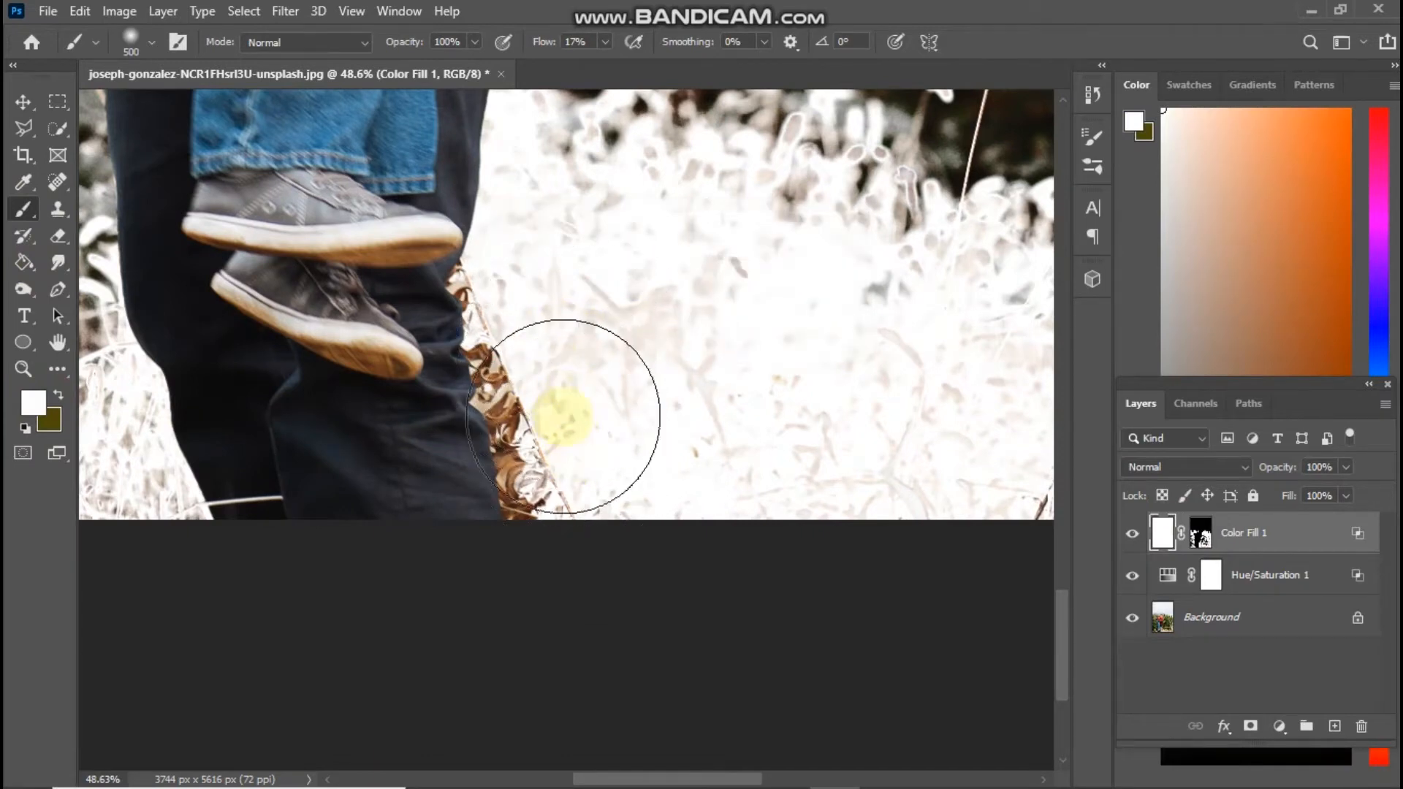
# - Paint white on Color Fill 1's layer mask over the brown grass strip beside the father's trouser leg
pyautogui.click(1171, 538)
pyautogui.click(1199, 537)
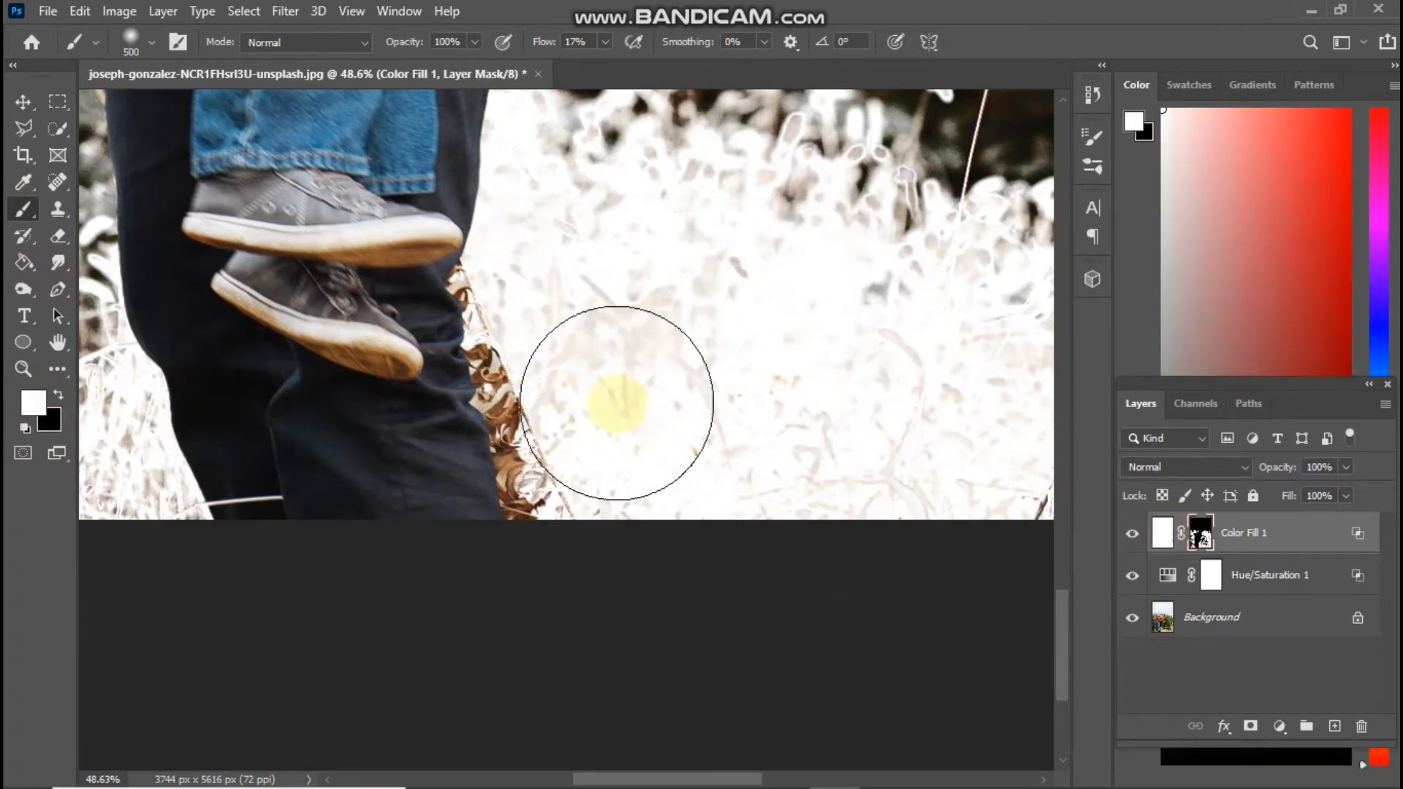
pyautogui.moveTo(616, 398)
pyautogui.mouseDown()
pyautogui.moveTo(549, 351)
pyautogui.moveTo(594, 485)
pyautogui.moveTo(577, 470)
pyautogui.moveTo(538, 263)
pyautogui.moveTo(597, 450)
pyautogui.moveTo(523, 290)
pyautogui.moveTo(586, 424)
pyautogui.mouseUp()
# - Brush black on Color Fill 1's mask over the treetops on the father's side to soften their harsh white outlines
pyautogui.press('space')
pyautogui.moveTo(643, 322)
pyautogui.mouseDown()
pyautogui.moveTo(855, 419)
pyautogui.moveTo(950, 585)
pyautogui.mouseUp()
pyautogui.moveTo(524, 373)
pyautogui.mouseDown()
pyautogui.moveTo(490, 605)
pyautogui.moveTo(501, 533)
pyautogui.moveTo(401, 573)
pyautogui.moveTo(345, 636)
pyautogui.moveTo(277, 461)
pyautogui.mouseUp()
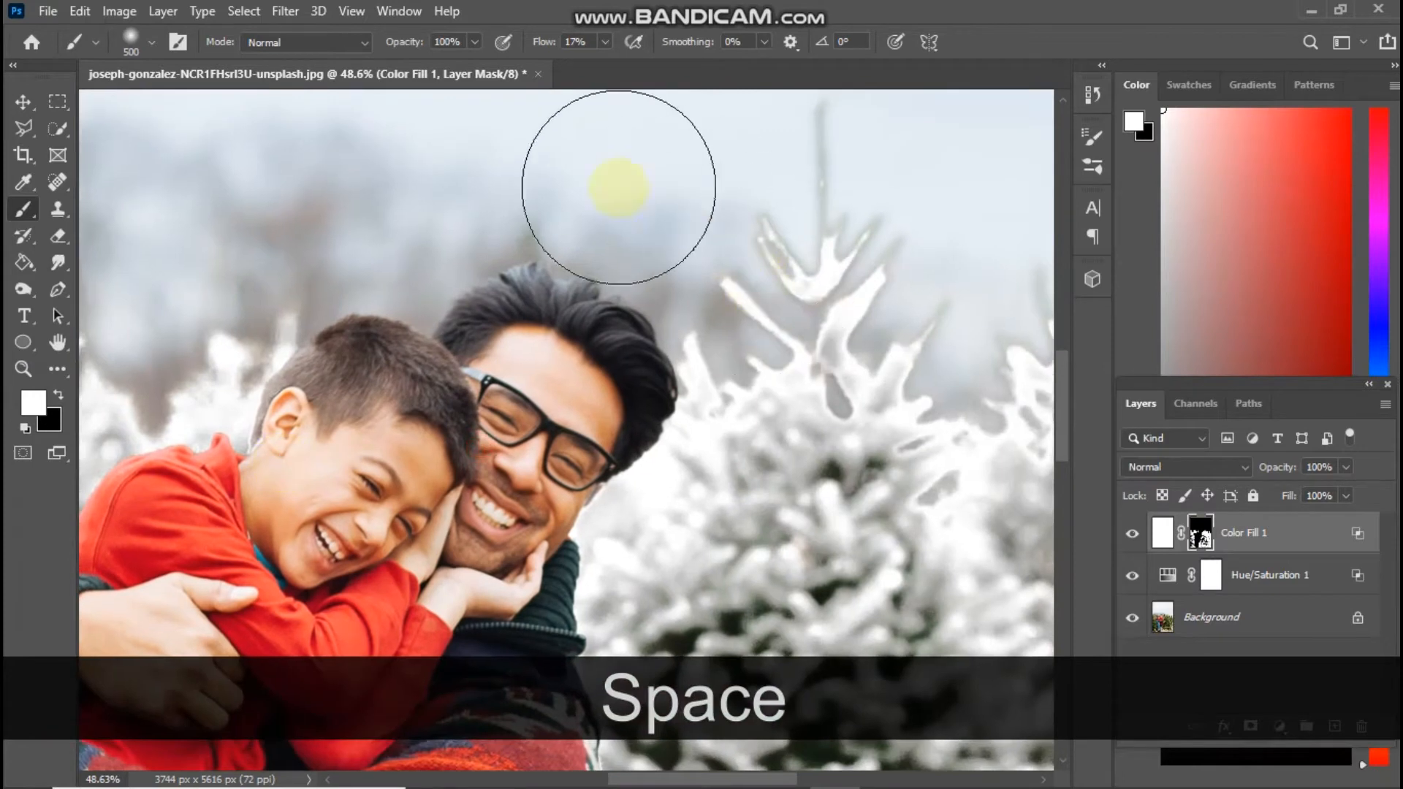
pyautogui.moveTo(617, 188)
pyautogui.mouseDown()
pyautogui.moveTo(670, 287)
pyautogui.moveTo(765, 337)
pyautogui.moveTo(738, 407)
pyautogui.mouseUp()
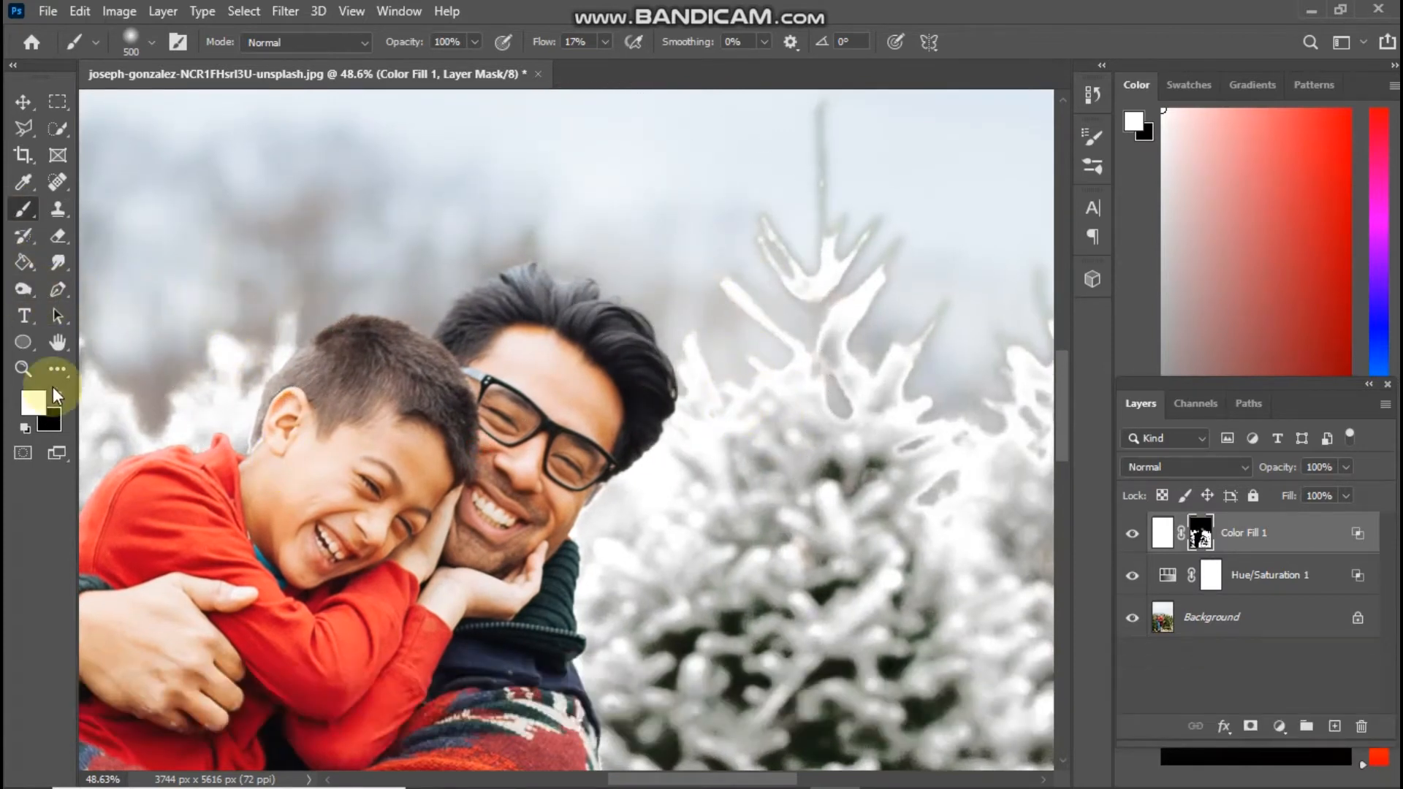
pyautogui.moveTo(761, 402)
pyautogui.mouseDown()
pyautogui.moveTo(667, 431)
pyautogui.moveTo(691, 447)
pyautogui.moveTo(656, 458)
pyautogui.moveTo(680, 437)
pyautogui.moveTo(717, 436)
pyautogui.moveTo(811, 524)
pyautogui.moveTo(806, 504)
pyautogui.moveTo(832, 548)
pyautogui.moveTo(861, 555)
pyautogui.moveTo(880, 536)
pyautogui.moveTo(634, 365)
pyautogui.moveTo(639, 478)
pyautogui.moveTo(537, 383)
pyautogui.moveTo(501, 219)
pyautogui.mouseUp()
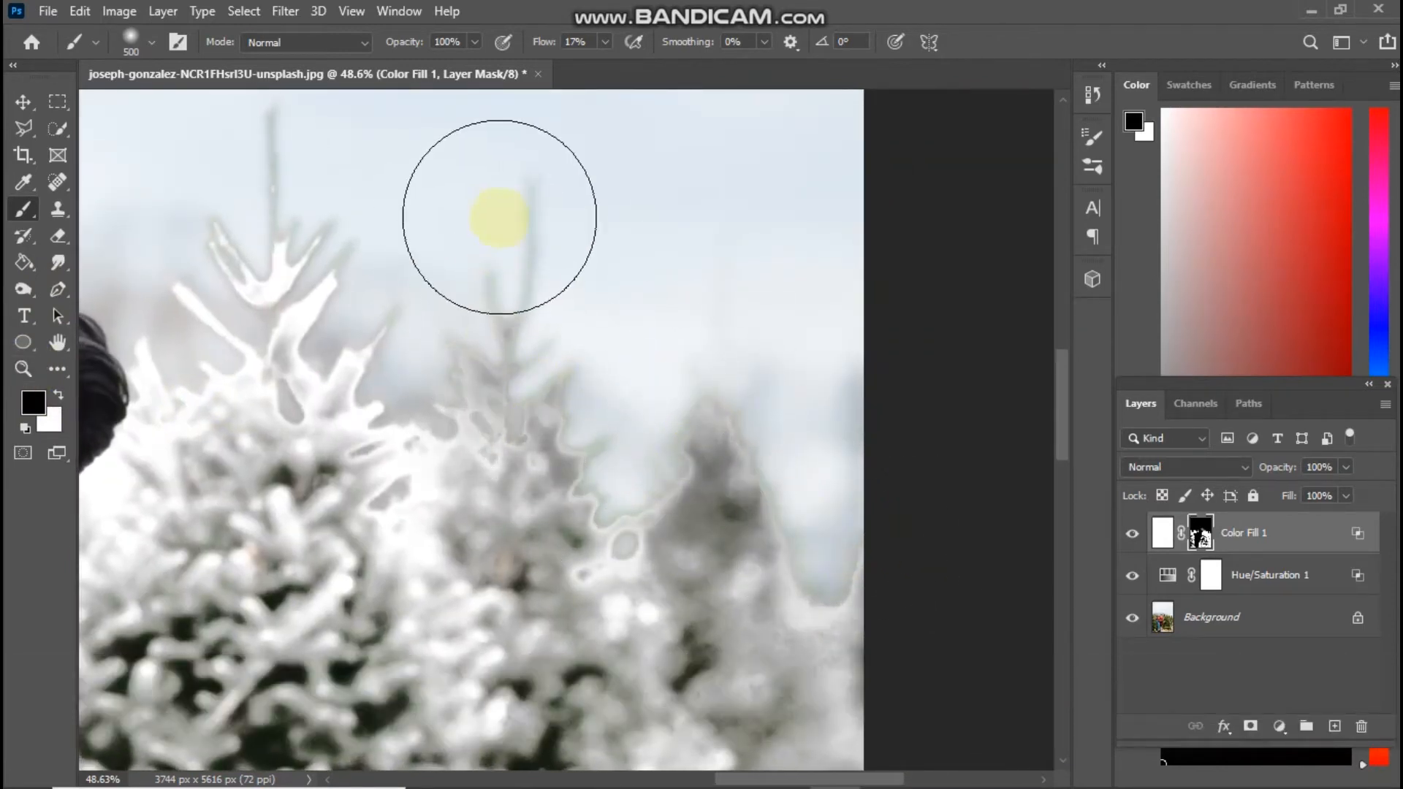
pyautogui.moveTo(337, 297)
pyautogui.mouseDown()
pyautogui.moveTo(564, 395)
pyautogui.moveTo(513, 288)
pyautogui.moveTo(466, 367)
pyautogui.moveTo(556, 302)
pyautogui.moveTo(608, 391)
pyautogui.moveTo(464, 365)
pyautogui.mouseUp()
# - Brush black on Color Fill 1's mask along the treetops on the boy's side to soften their white edges
pyautogui.moveTo(219, 484)
pyautogui.mouseDown()
pyautogui.moveTo(570, 360)
pyautogui.moveTo(877, 289)
pyautogui.mouseUp()
pyautogui.moveTo(579, 392); pyautogui.dragTo(700, 507)
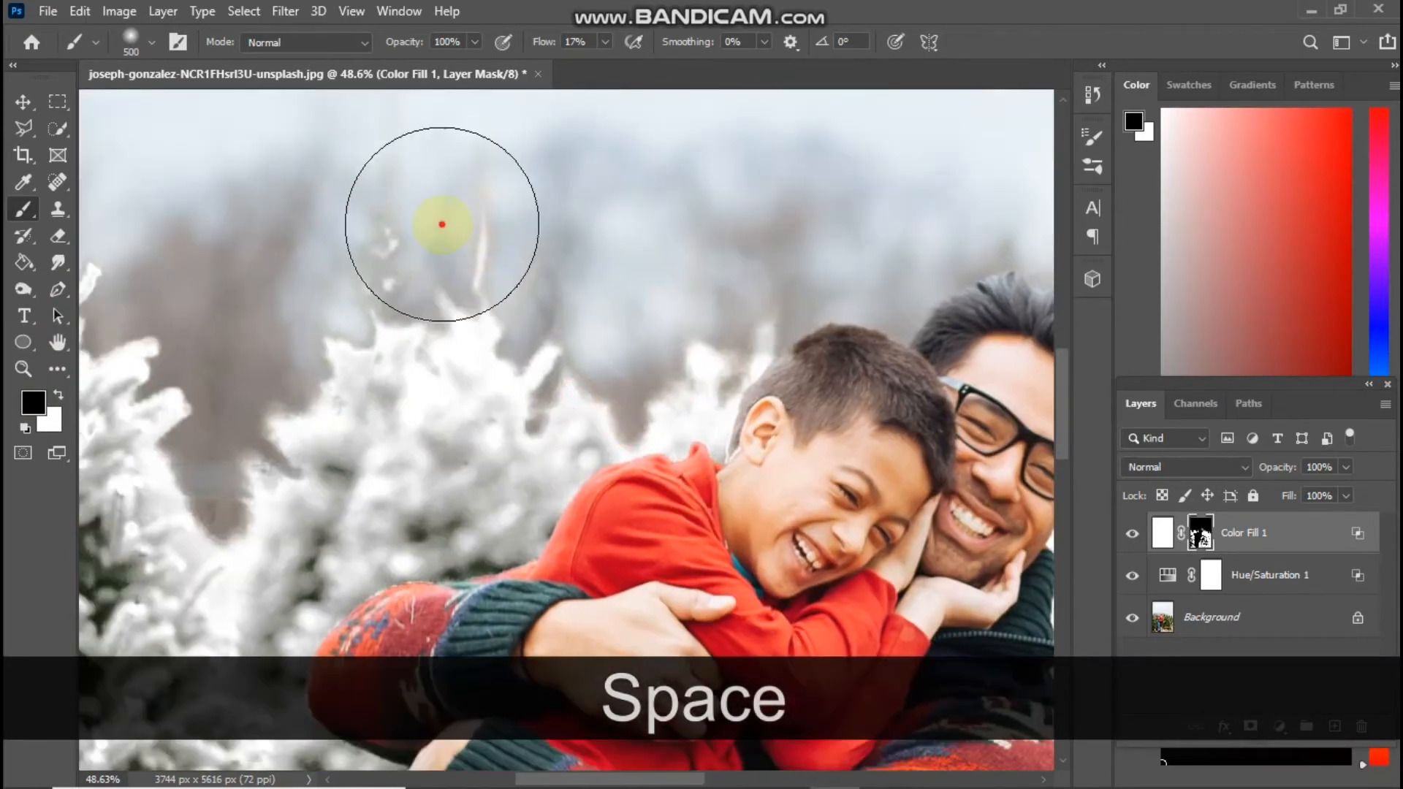
pyautogui.moveTo(441, 222)
pyautogui.mouseDown()
pyautogui.moveTo(470, 272)
pyautogui.moveTo(603, 319)
pyautogui.mouseUp()
pyautogui.moveTo(345, 377)
pyautogui.mouseDown()
pyautogui.moveTo(726, 366)
pyautogui.moveTo(710, 363)
pyautogui.mouseUp()
pyautogui.moveTo(516, 282)
pyautogui.mouseDown()
pyautogui.moveTo(581, 299)
pyautogui.moveTo(132, 332)
pyautogui.mouseUp()
pyautogui.click(23, 368)
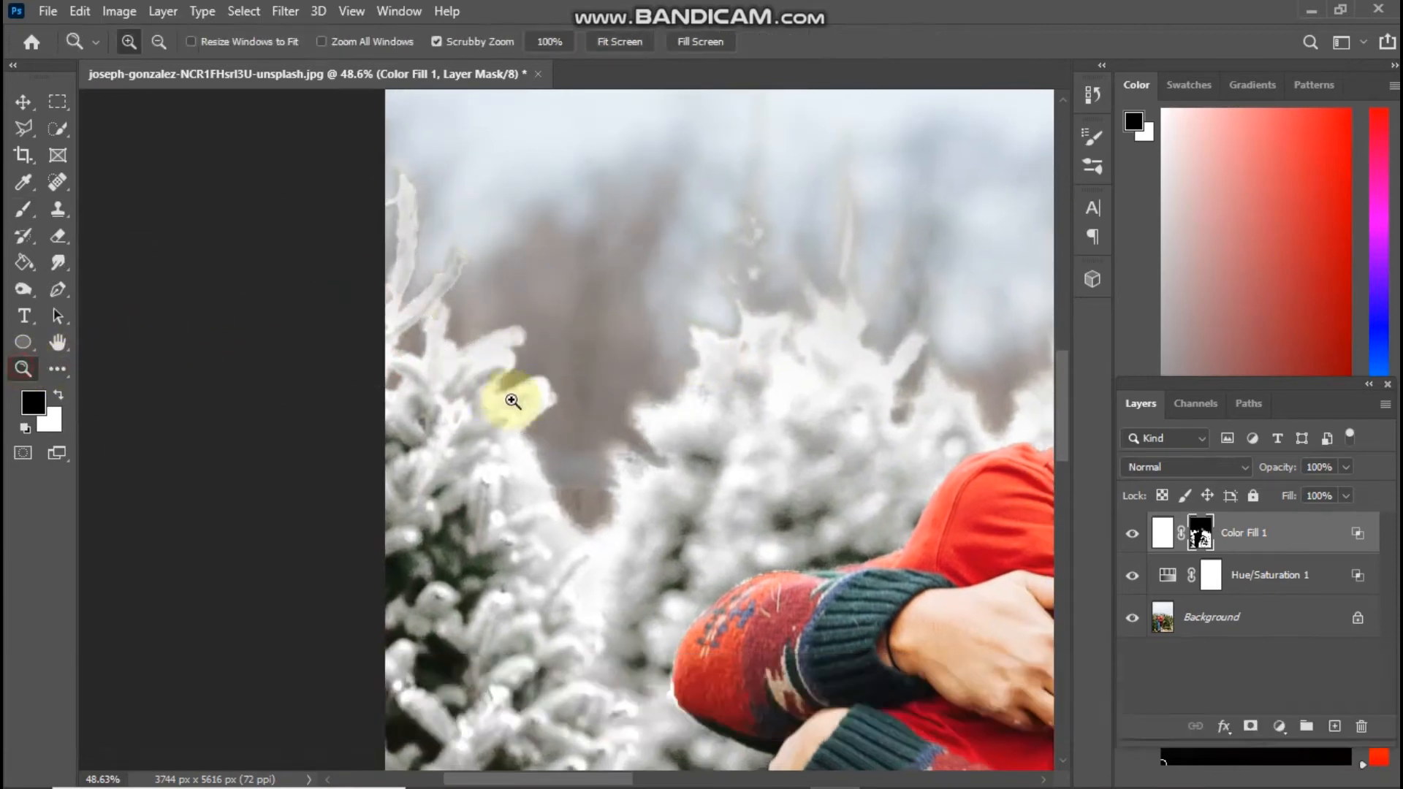
pyautogui.moveTo(501, 391); pyautogui.dragTo(653, 435)
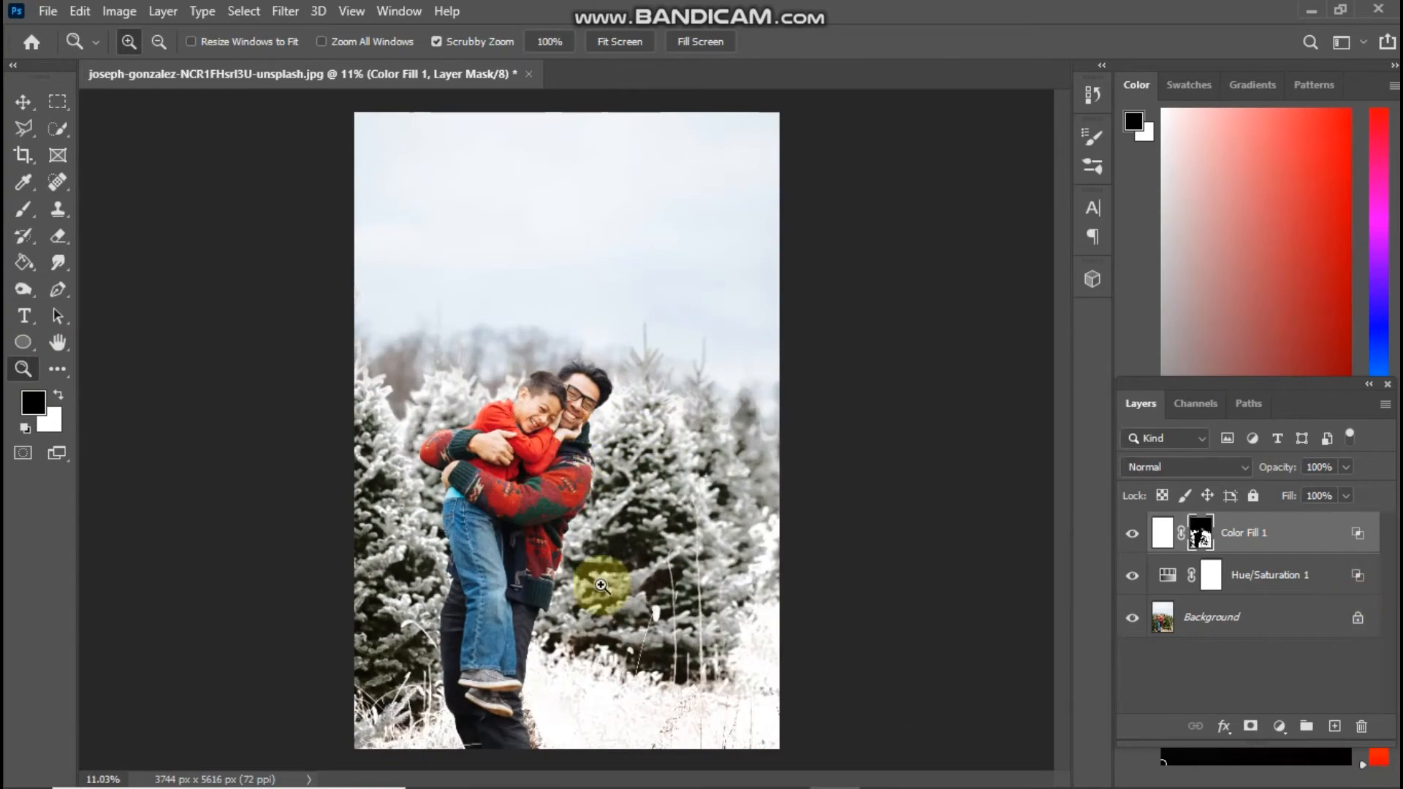
# - Place the christmas-snow-overlay-banner_1048-11097 image from the Videos folder, rotated about -90° and scaled to about 1222% to cover the photo
pyautogui.click(629, 779)
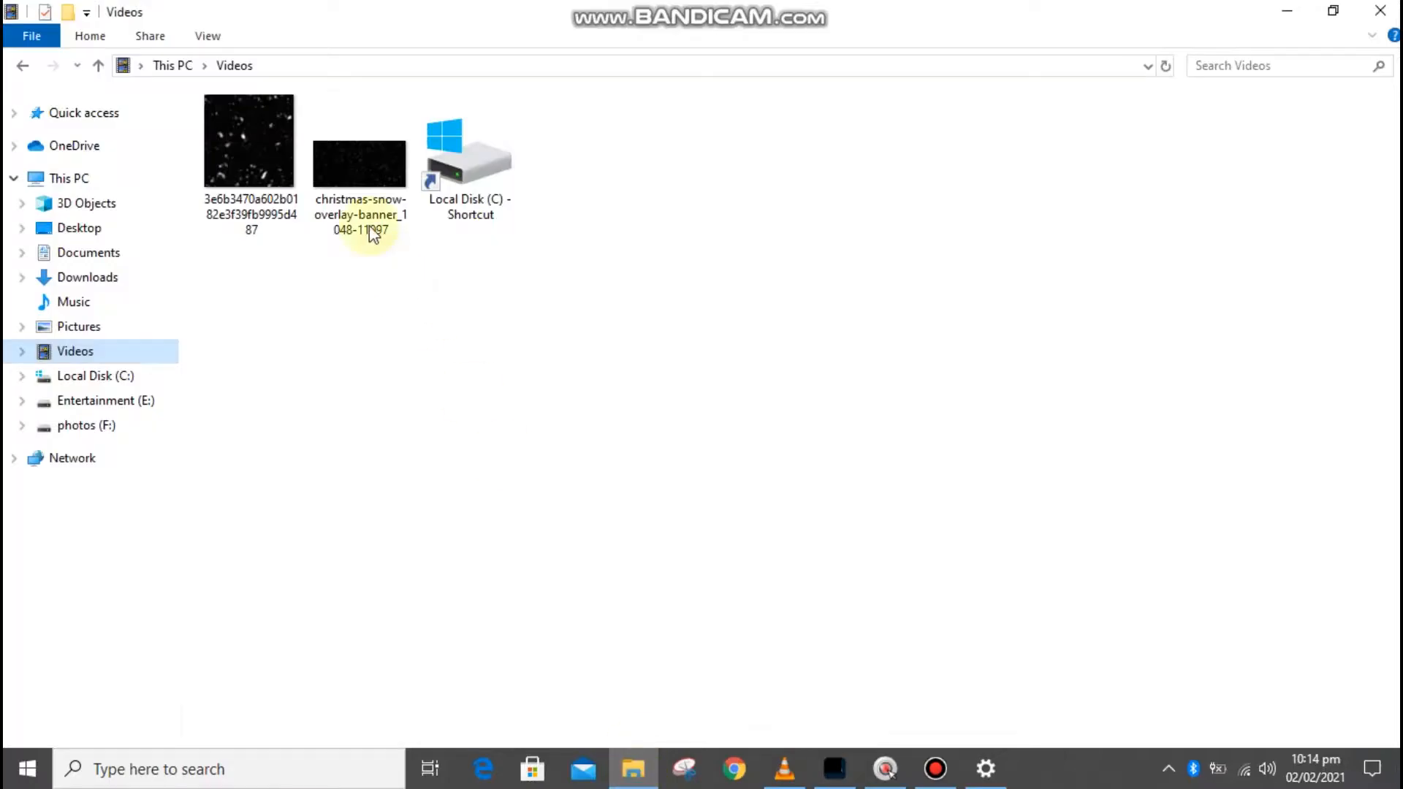
pyautogui.moveTo(370, 229); pyautogui.dragTo(568, 540)
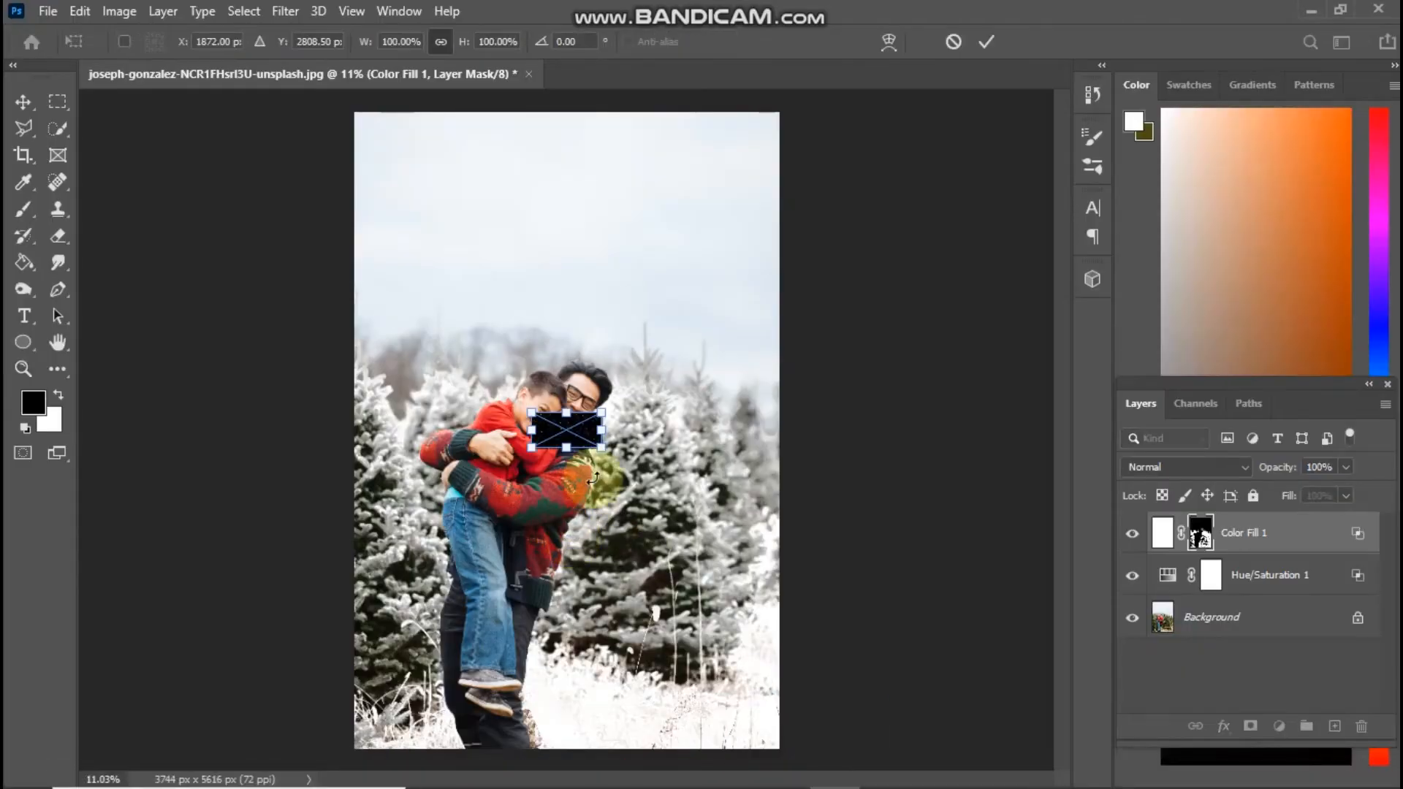
pyautogui.moveTo(643, 471); pyautogui.dragTo(761, 273)
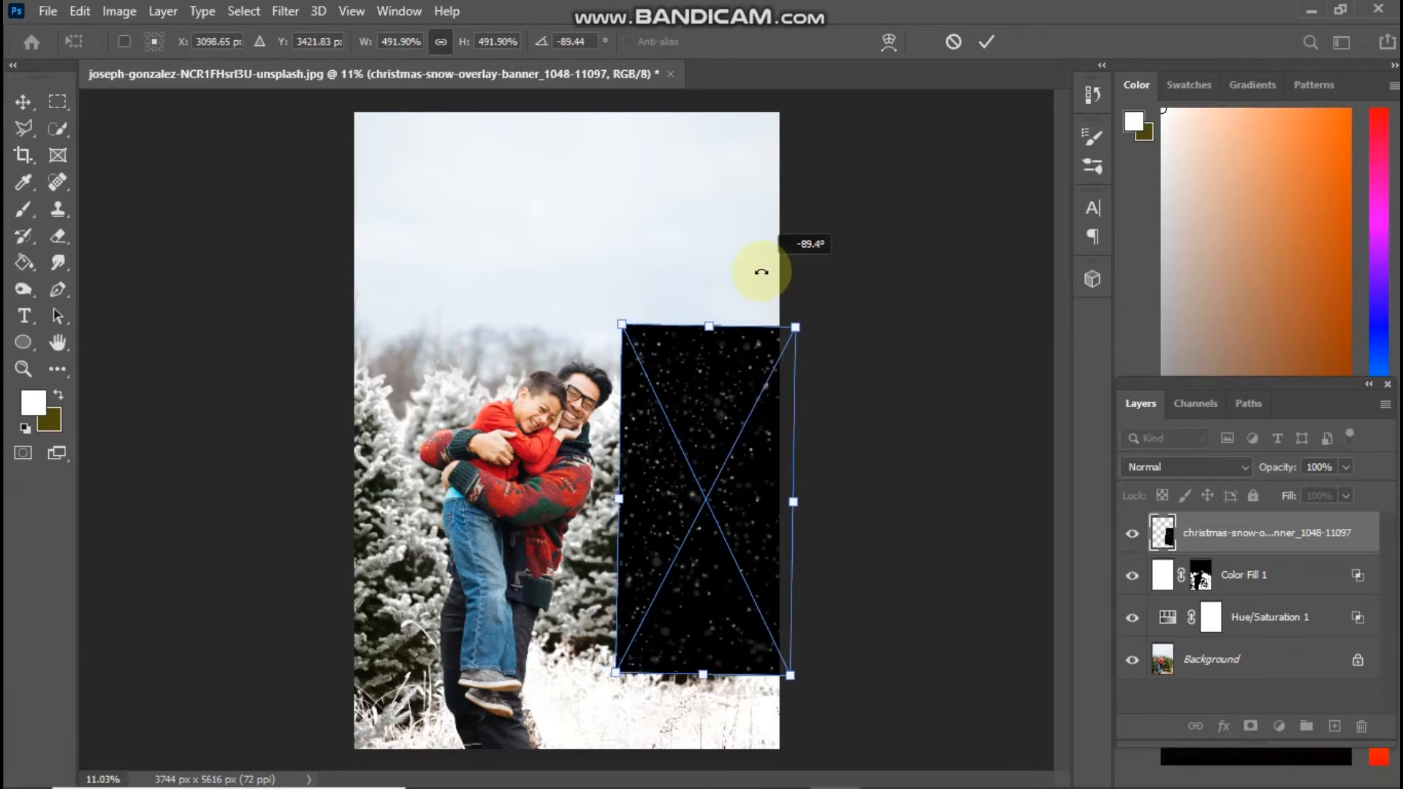
pyautogui.moveTo(619, 505); pyautogui.dragTo(360, 460)
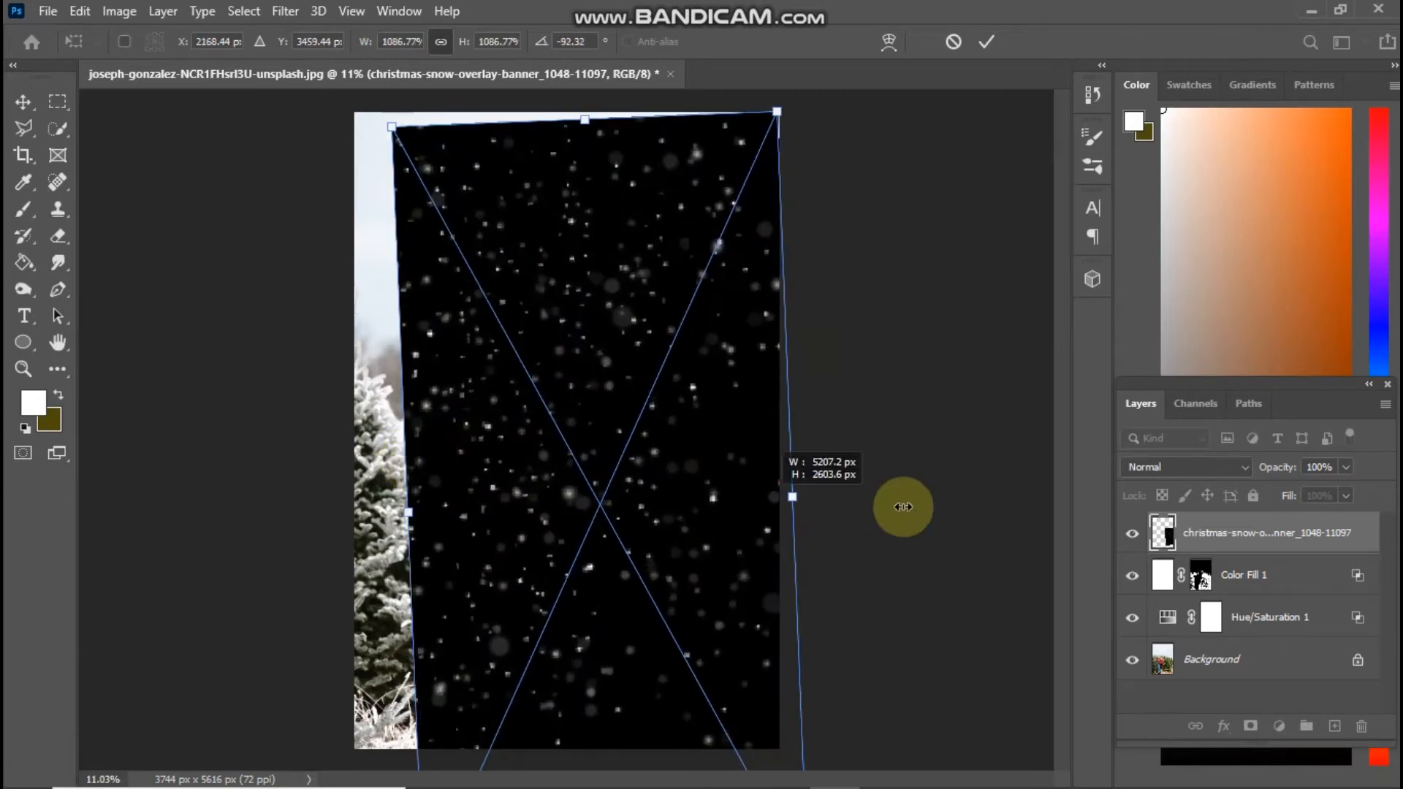
pyautogui.moveTo(898, 504); pyautogui.dragTo(983, 460)
pyautogui.moveTo(743, 551); pyautogui.dragTo(614, 526)
pyautogui.moveTo(599, 518); pyautogui.dragTo(579, 511)
pyautogui.moveTo(781, 470); pyautogui.dragTo(717, 494)
pyautogui.moveTo(372, 485); pyautogui.dragTo(344, 477)
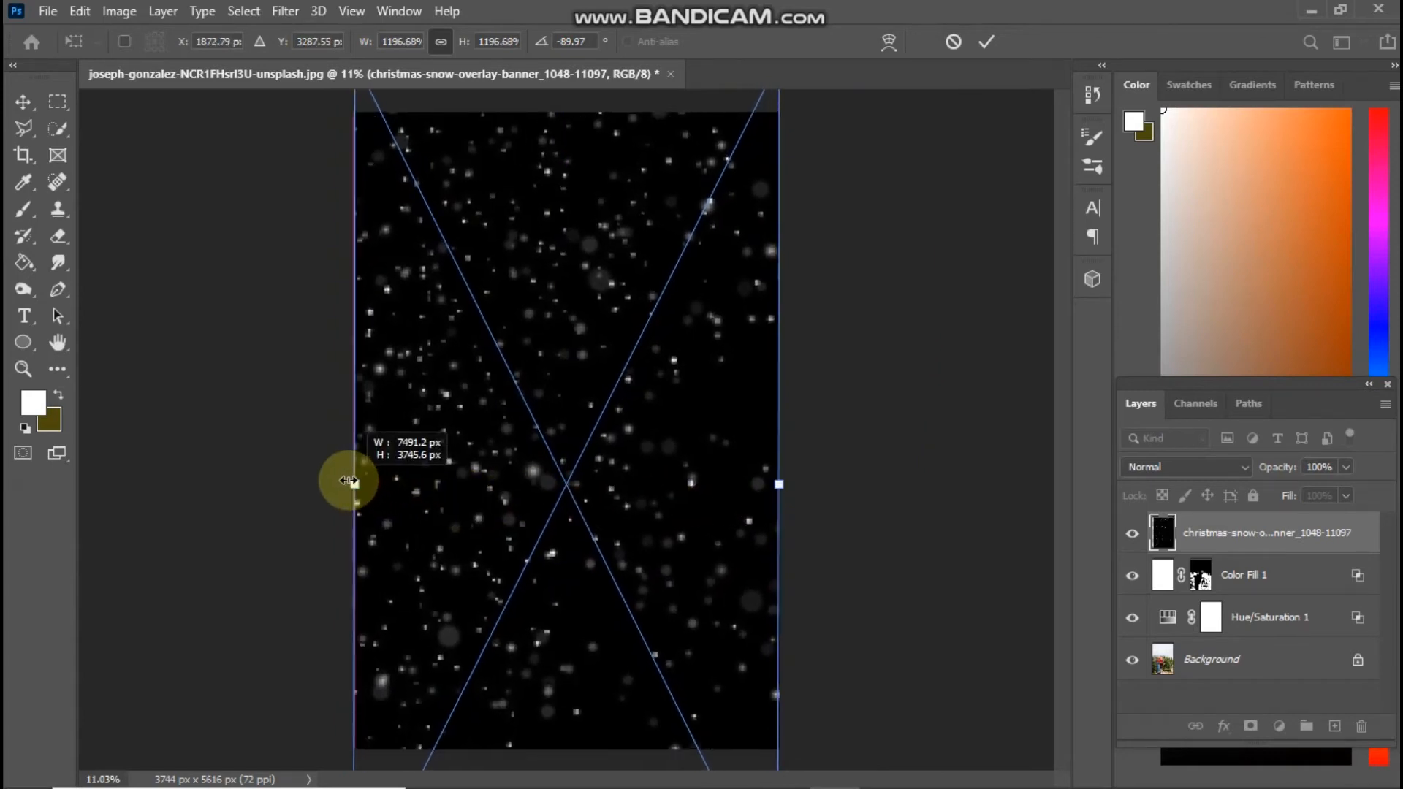
pyautogui.click(988, 49)
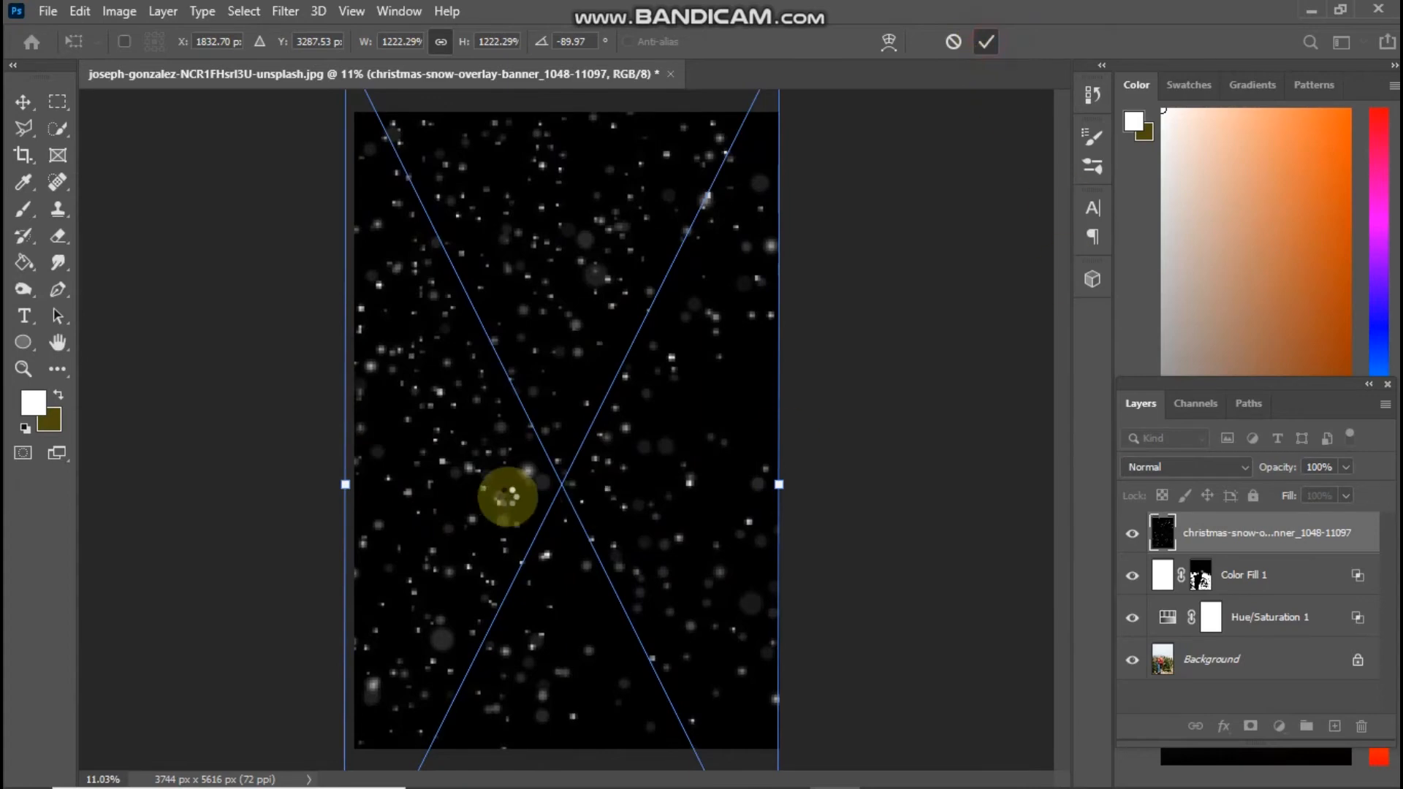
# - Commit the placed christmas-snow overlay and set its blending mode to Screen
pyautogui.press('z')
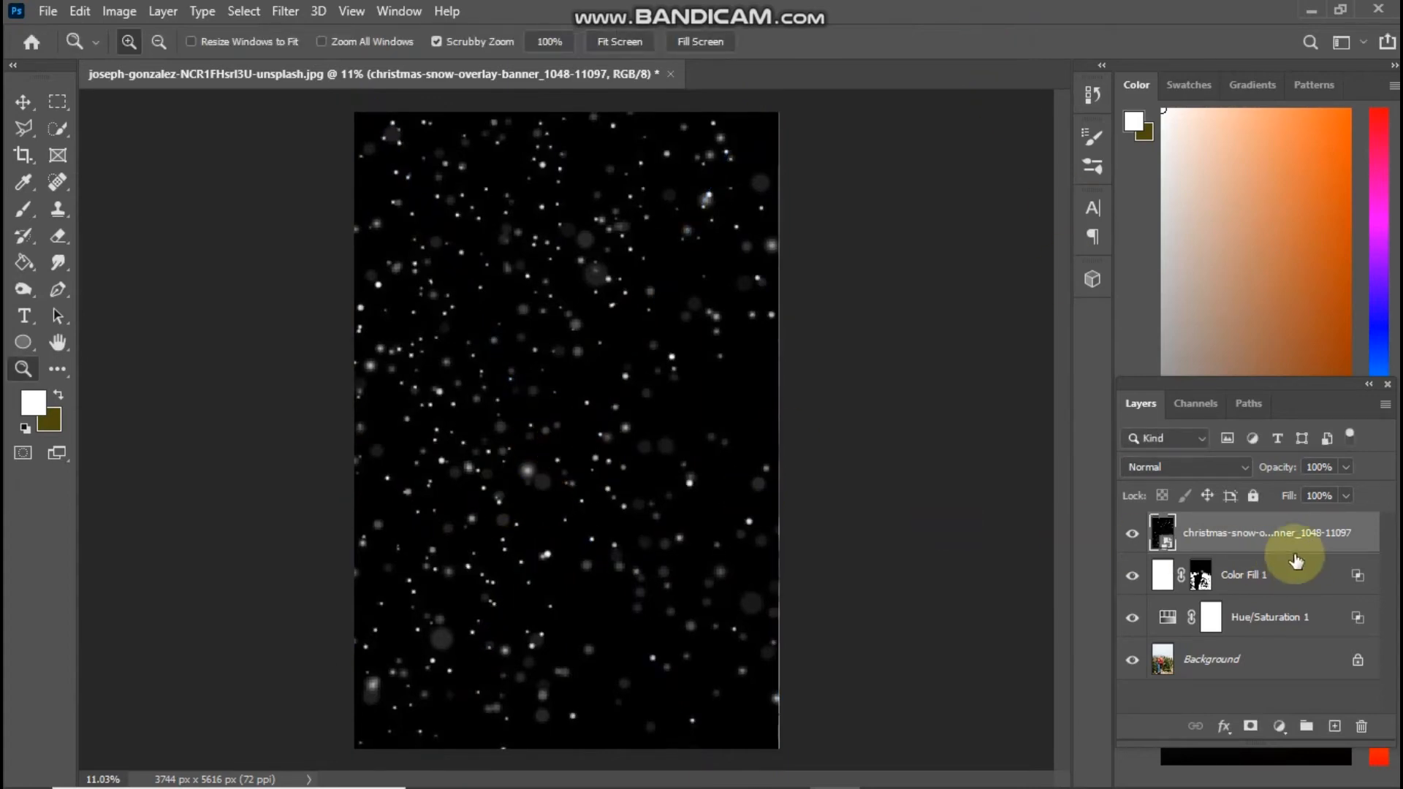
pyautogui.click(1161, 468)
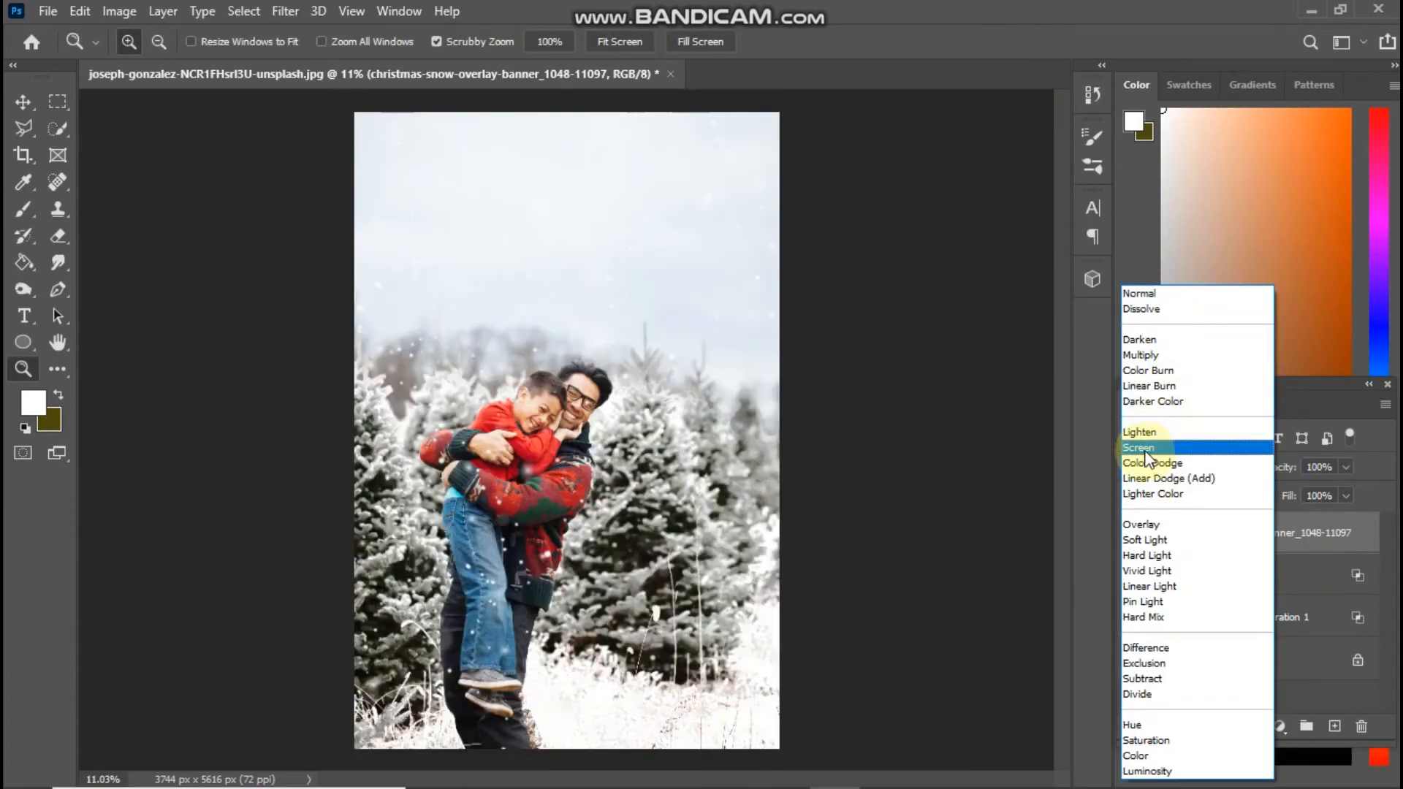
pyautogui.click(1147, 448)
pyautogui.moveTo(512, 428)
pyautogui.mouseDown()
pyautogui.moveTo(633, 502)
pyautogui.moveTo(537, 432)
pyautogui.mouseUp()
pyautogui.moveTo(639, 485); pyautogui.dragTo(614, 468)
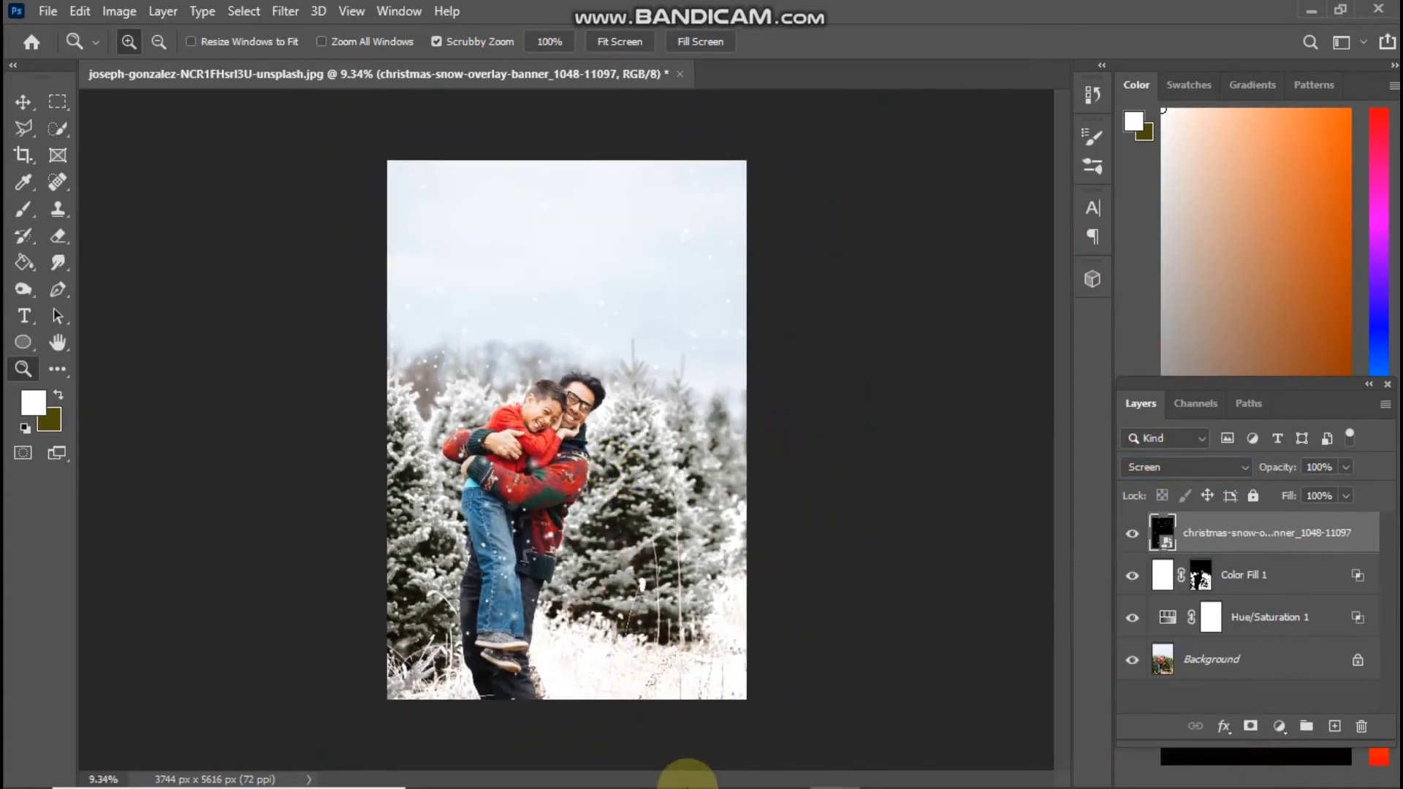
# - Place the snow image 3e6b3470a602b0182e3f39fb9995d487 and scale it to about 1806% so it covers the whole photo
pyautogui.click(639, 768)
pyautogui.moveTo(283, 169); pyautogui.dragTo(908, 683)
pyautogui.moveTo(708, 533); pyautogui.dragTo(548, 345)
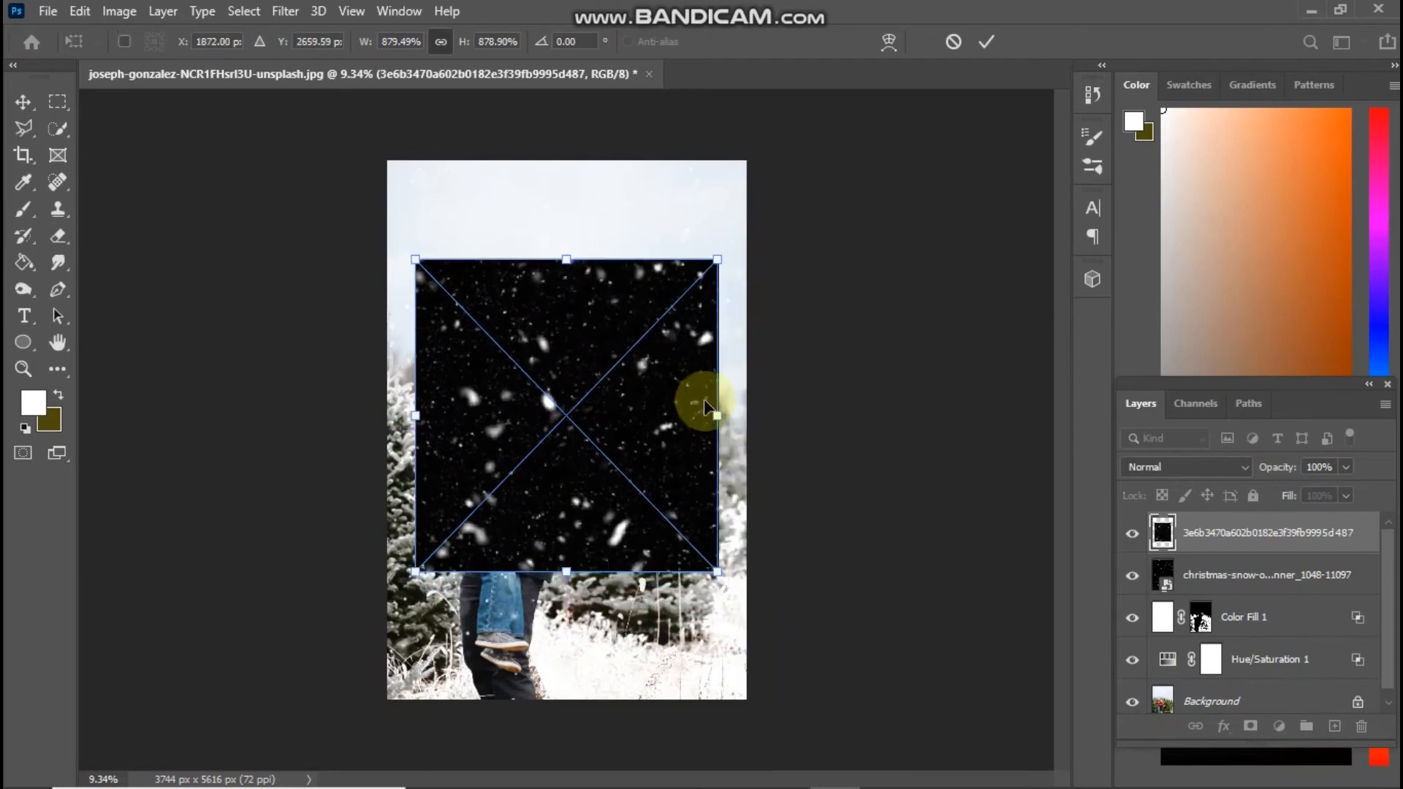
pyautogui.moveTo(716, 422); pyautogui.dragTo(1036, 477)
pyautogui.moveTo(821, 487); pyautogui.dragTo(711, 499)
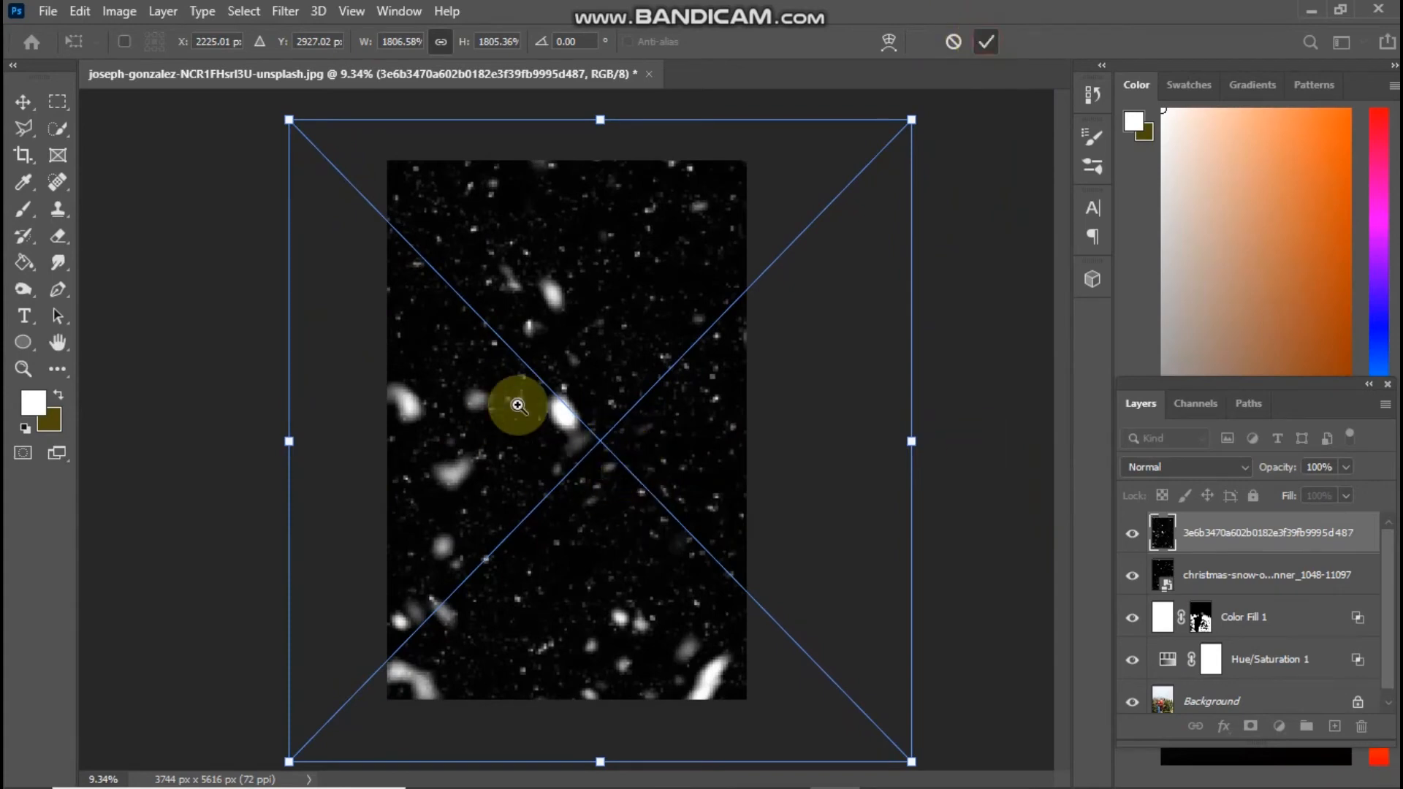
# - Set the blending mode of the 3e6b3470a602b0182e3f39fb9995d487 snow layer to Screen
pyautogui.scroll(4, 544, 406)
pyautogui.scroll(-3, 572, 440)
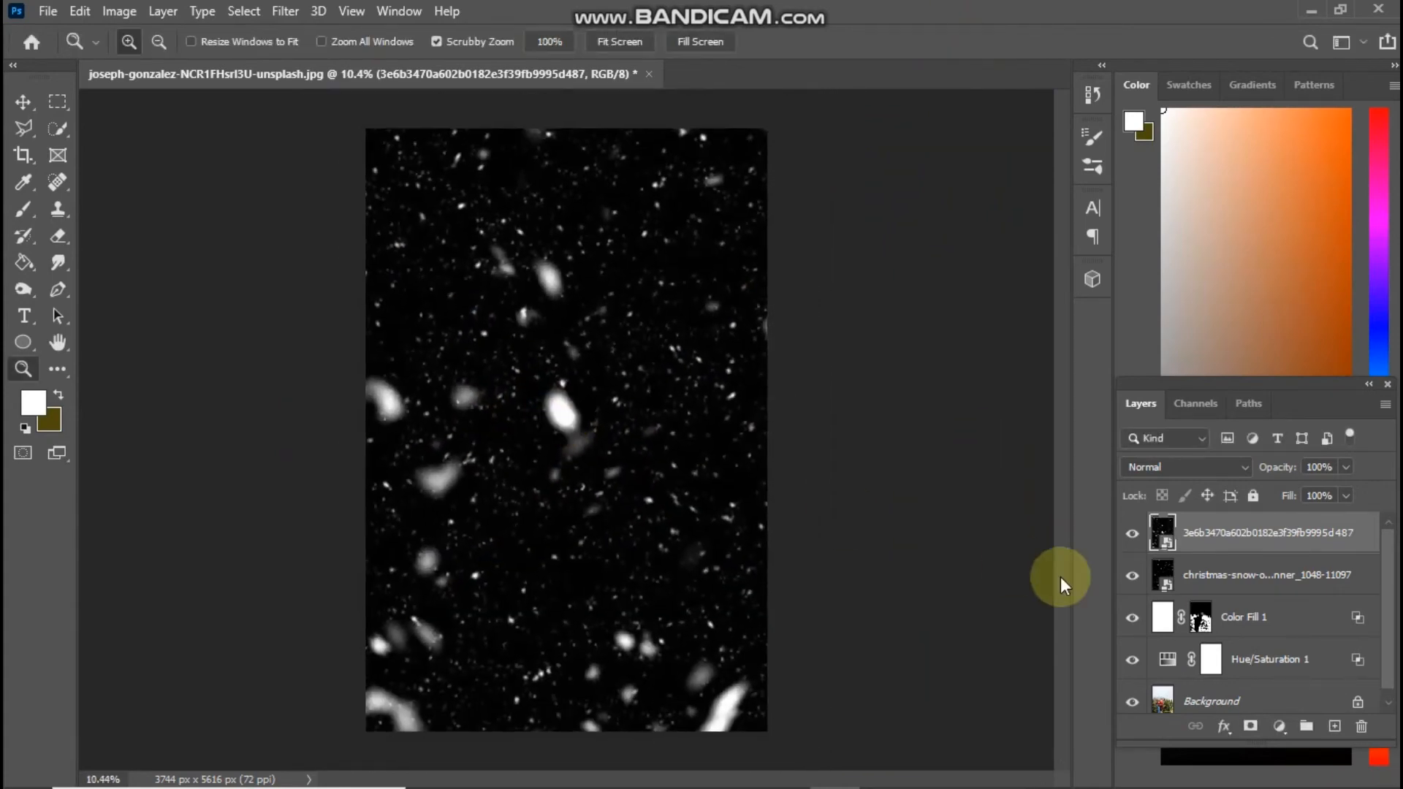
pyautogui.click(1162, 466)
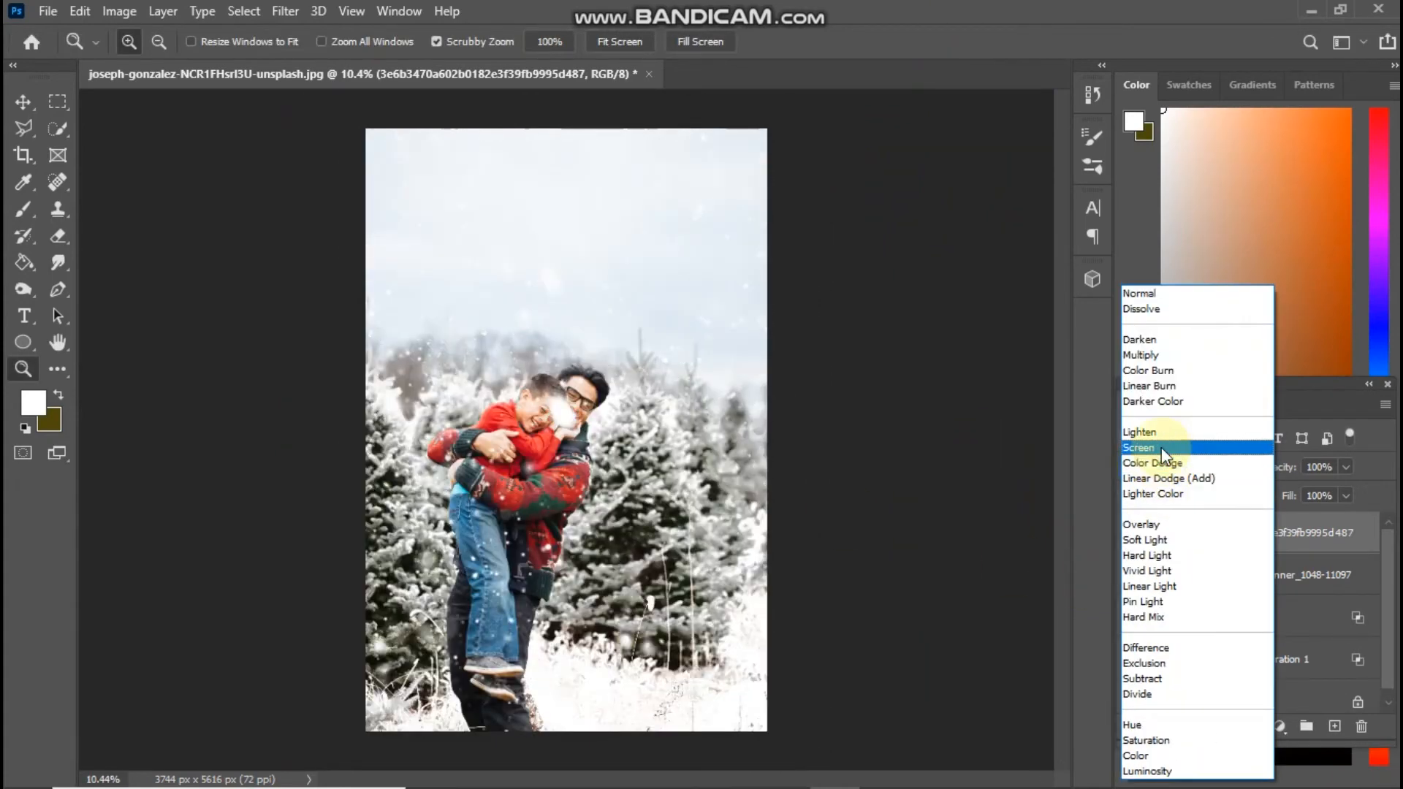
pyautogui.click(1164, 448)
# - Rasterize the 3e6b3470a602b0182e3f39fb9995d487 layer and erase its large snowflake over the two faces with a soft 190 px Eraser
pyautogui.moveTo(576, 425); pyautogui.dragTo(673, 591)
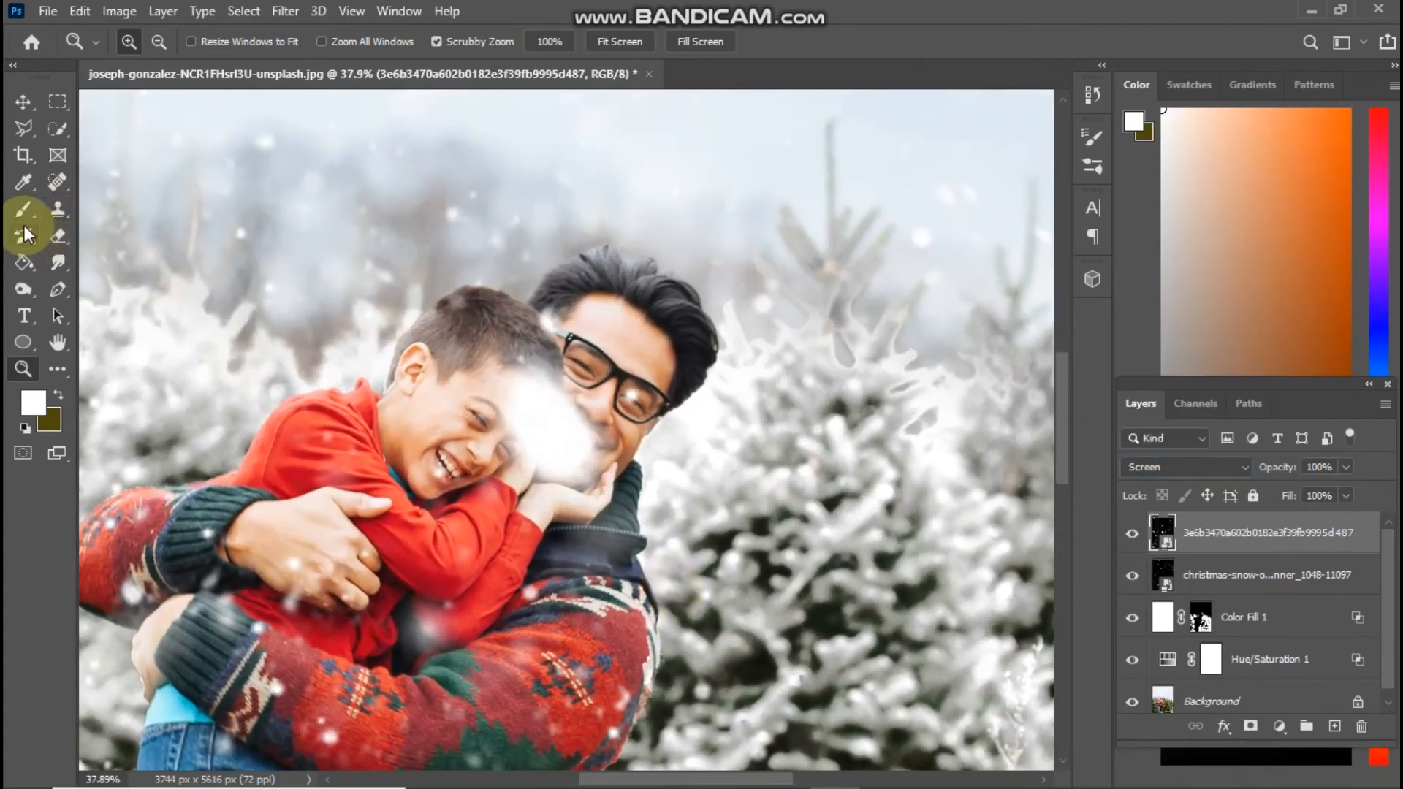
pyautogui.click(59, 241)
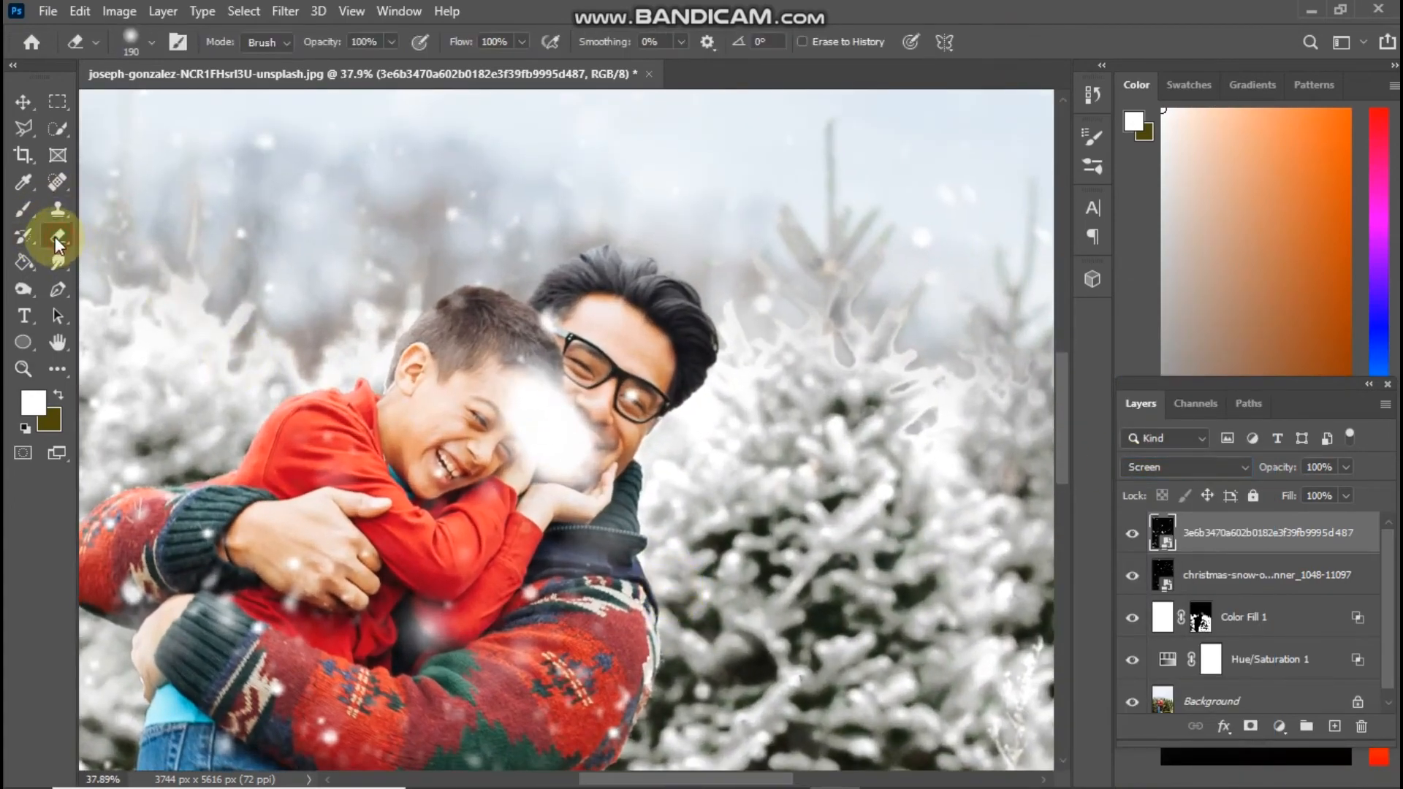
pyautogui.click(641, 361)
pyautogui.click(689, 326)
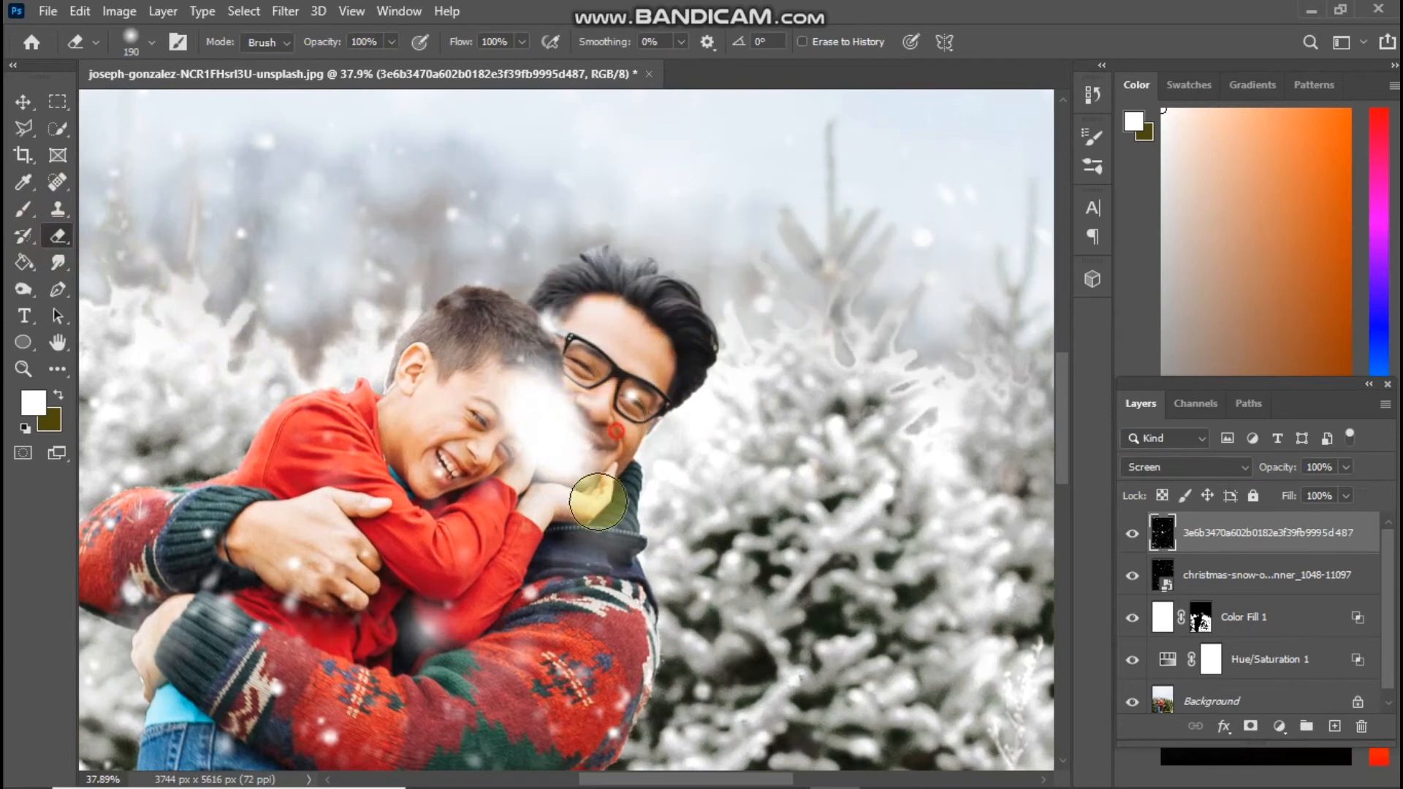
pyautogui.moveTo(564, 386)
pyautogui.mouseDown()
pyautogui.moveTo(533, 439)
pyautogui.moveTo(617, 392)
pyautogui.moveTo(502, 384)
pyautogui.mouseUp()
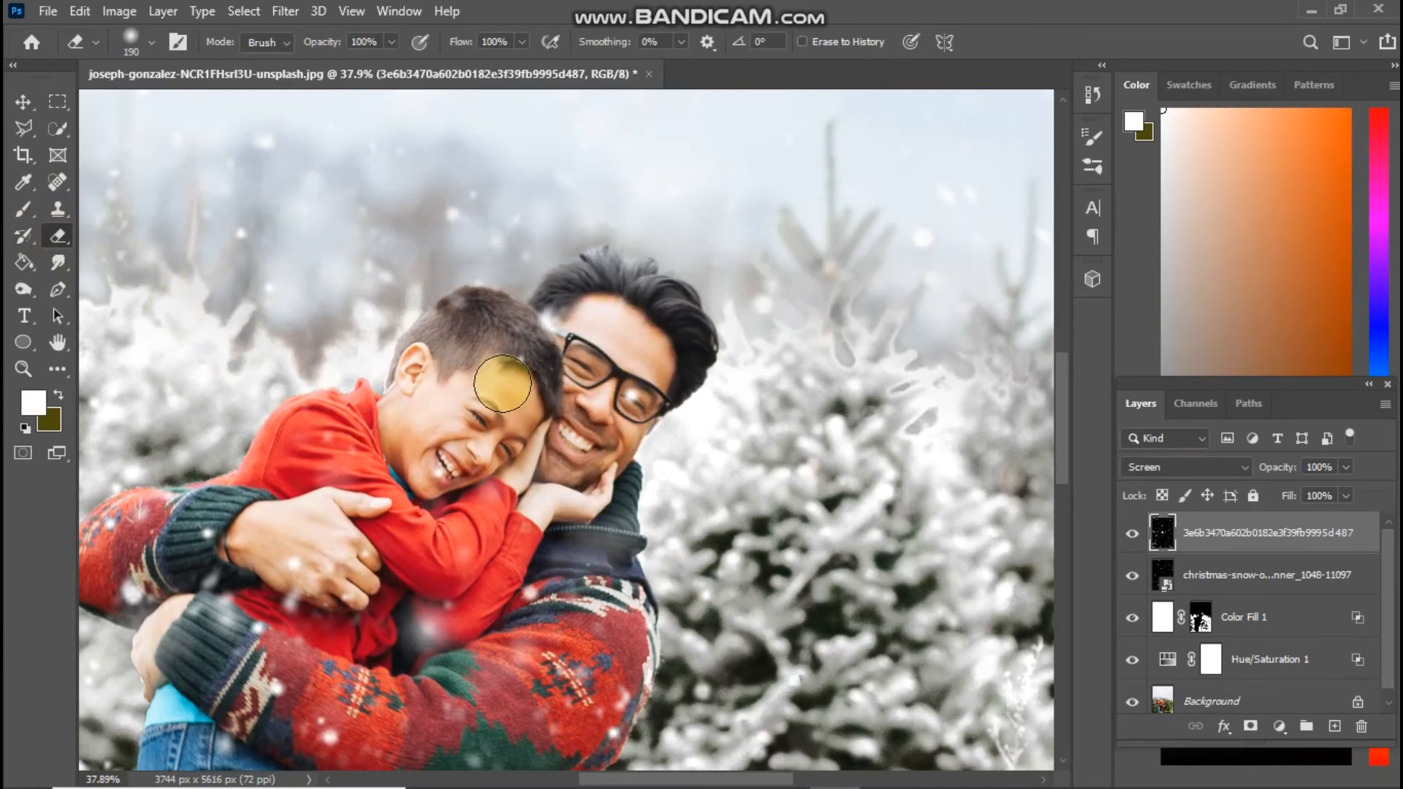
# - Rasterize the christmas-snow-overlay-banner_1048-11097 layer so it can be erased as well
pyautogui.click(1232, 580)
pyautogui.click(653, 405)
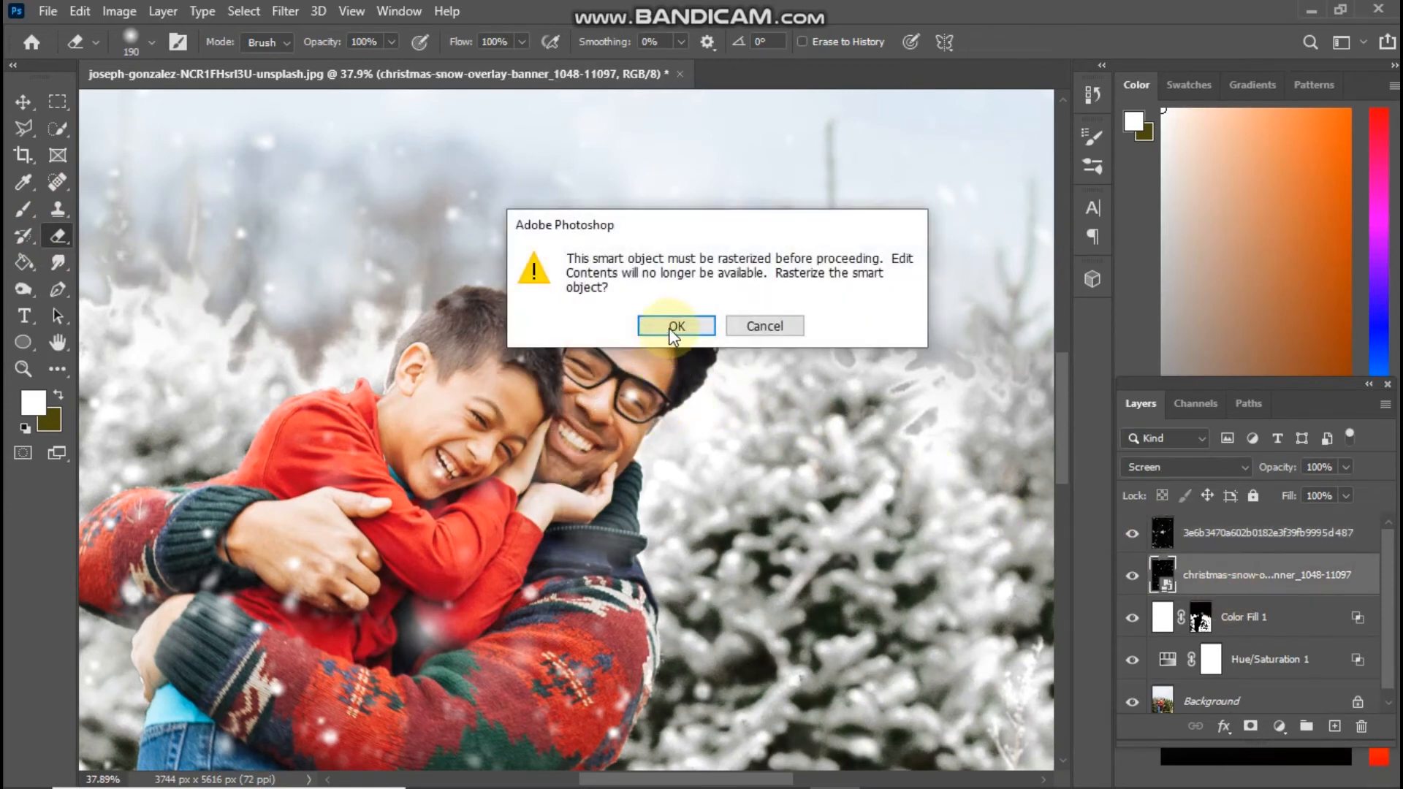
pyautogui.click(675, 327)
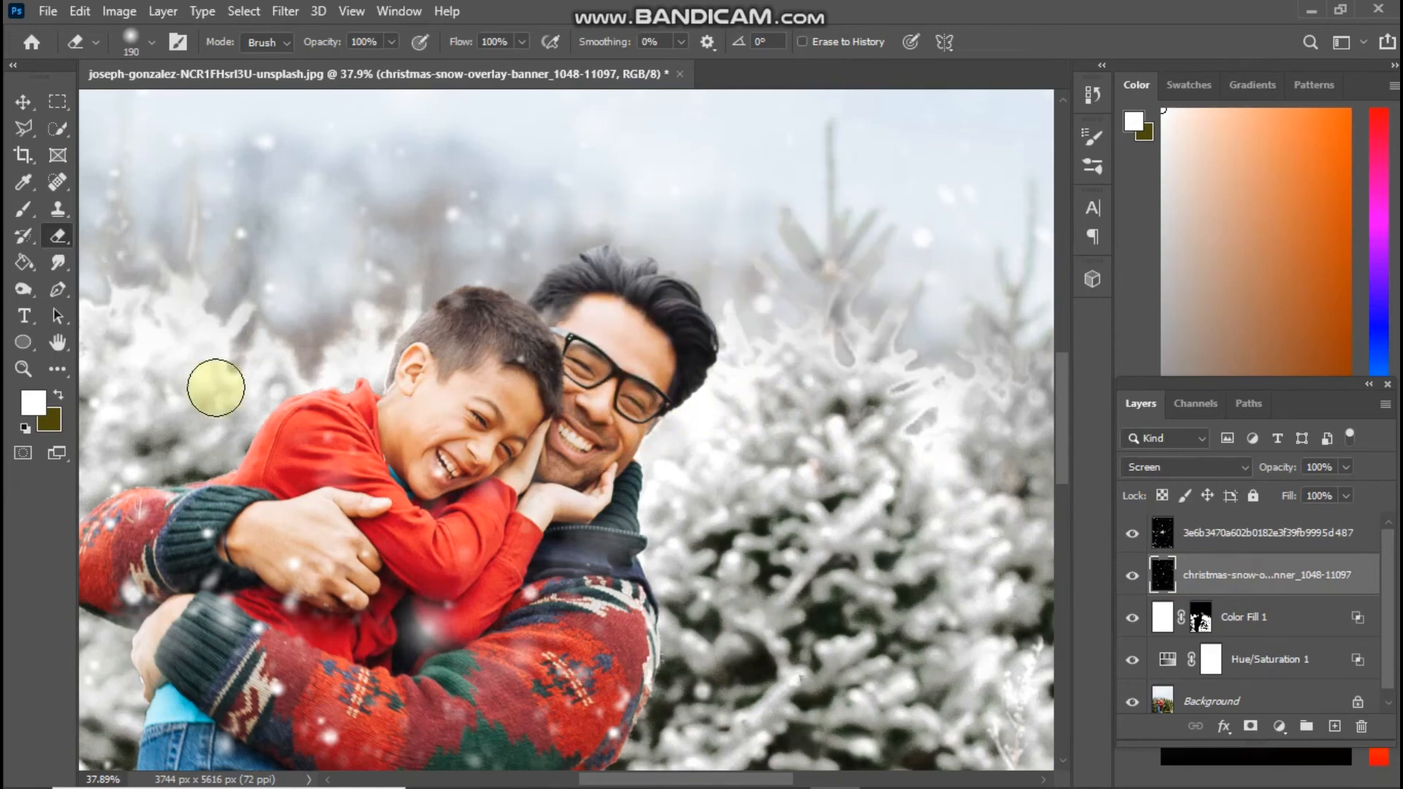
# - Group the two snow overlay layers with Color Fill 1 and Hue/Saturation 1, undoing a trial merge of them first
pyautogui.click(22, 369)
pyautogui.moveTo(585, 504); pyautogui.dragTo(535, 509)
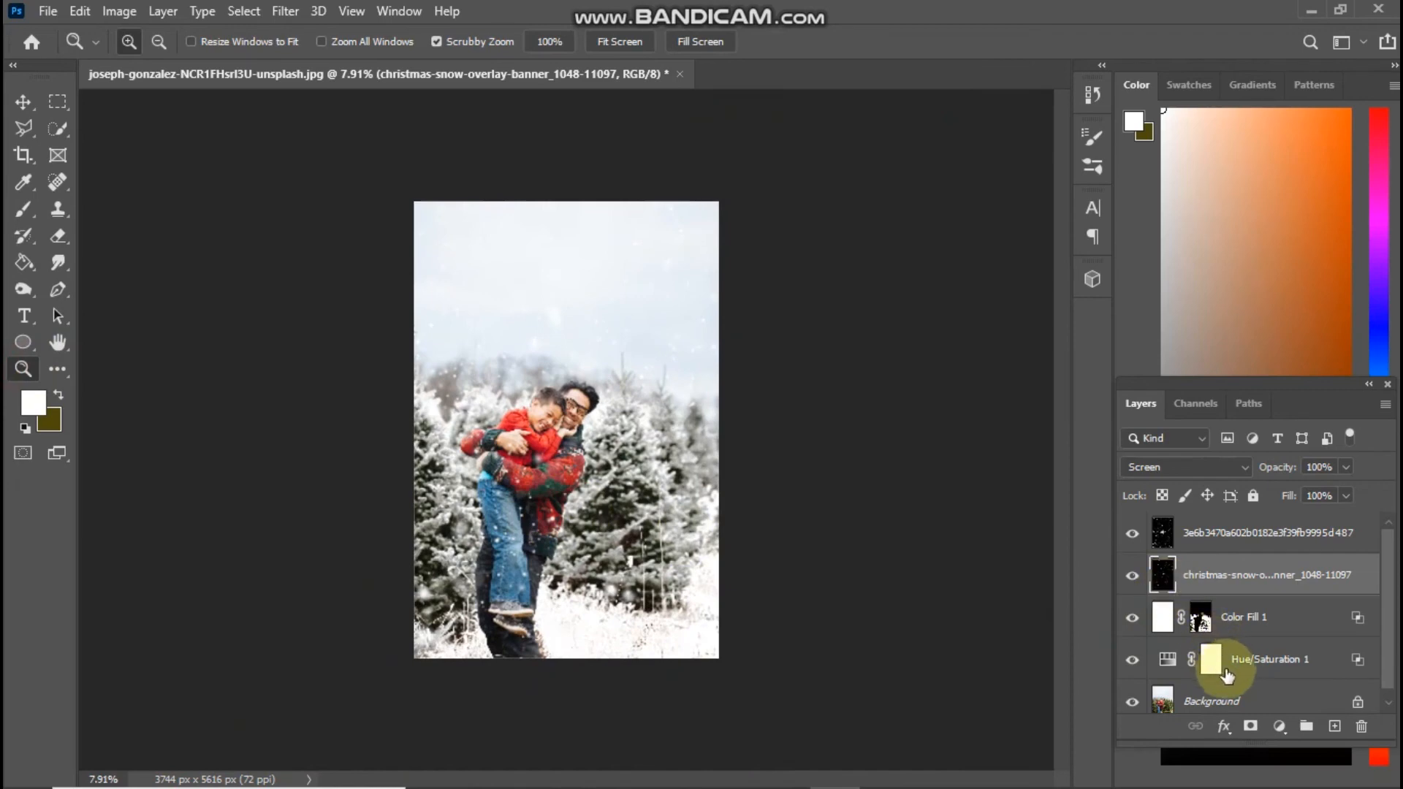
pyautogui.keyDown('ctrl'); pyautogui.click(1246, 664); pyautogui.keyUp('ctrl')
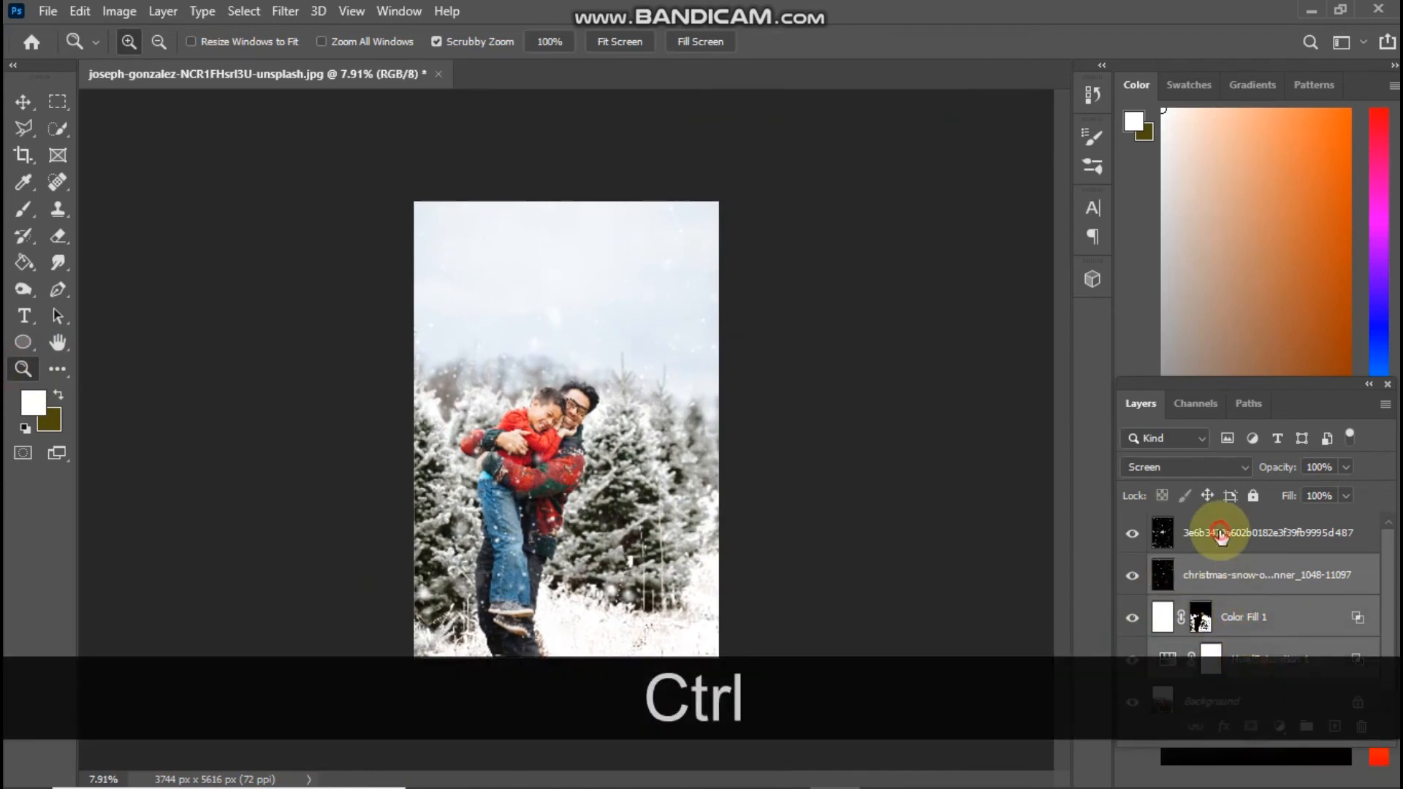
pyautogui.keyDown('ctrl'); pyautogui.click(1221, 534); pyautogui.keyUp('ctrl')
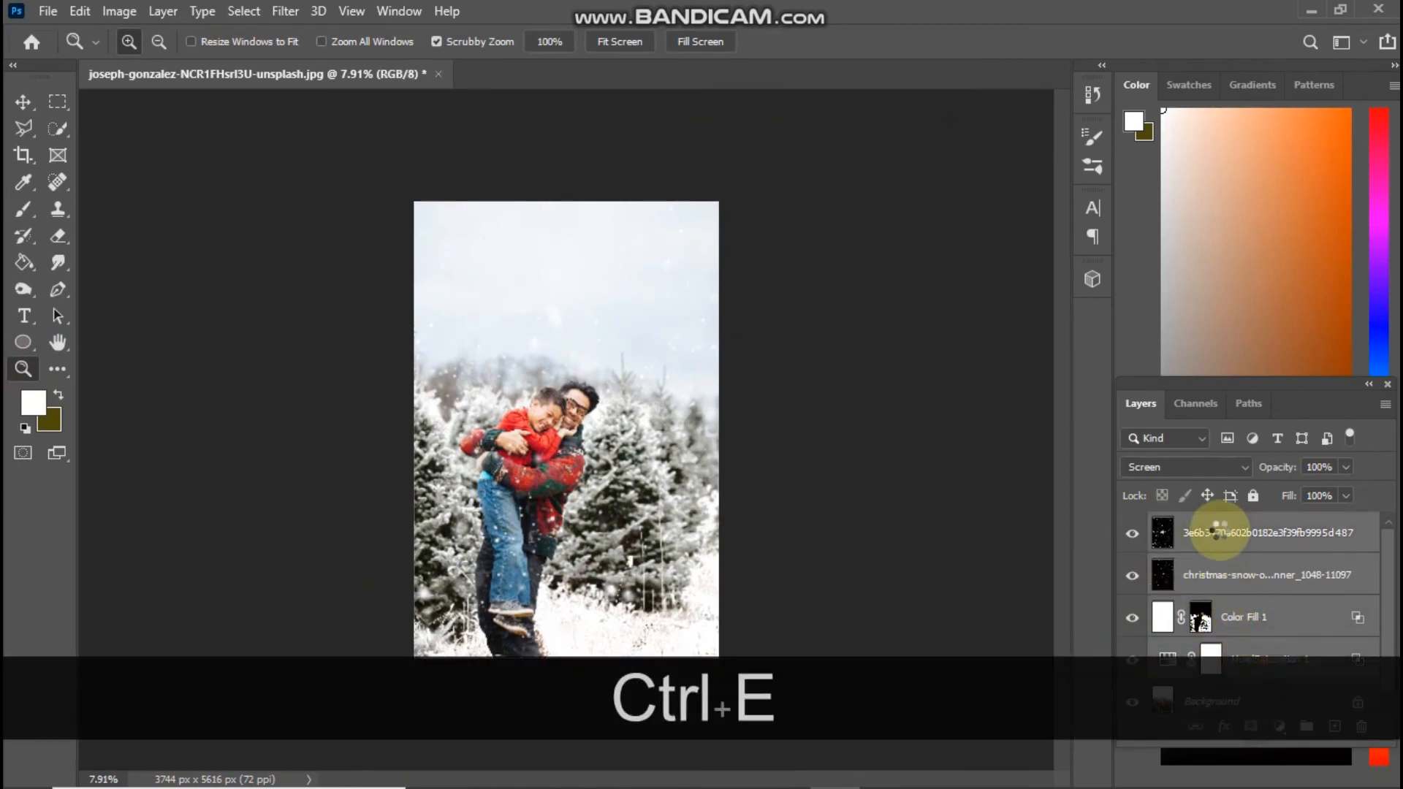
pyautogui.hotkey('ctrl', 'e')
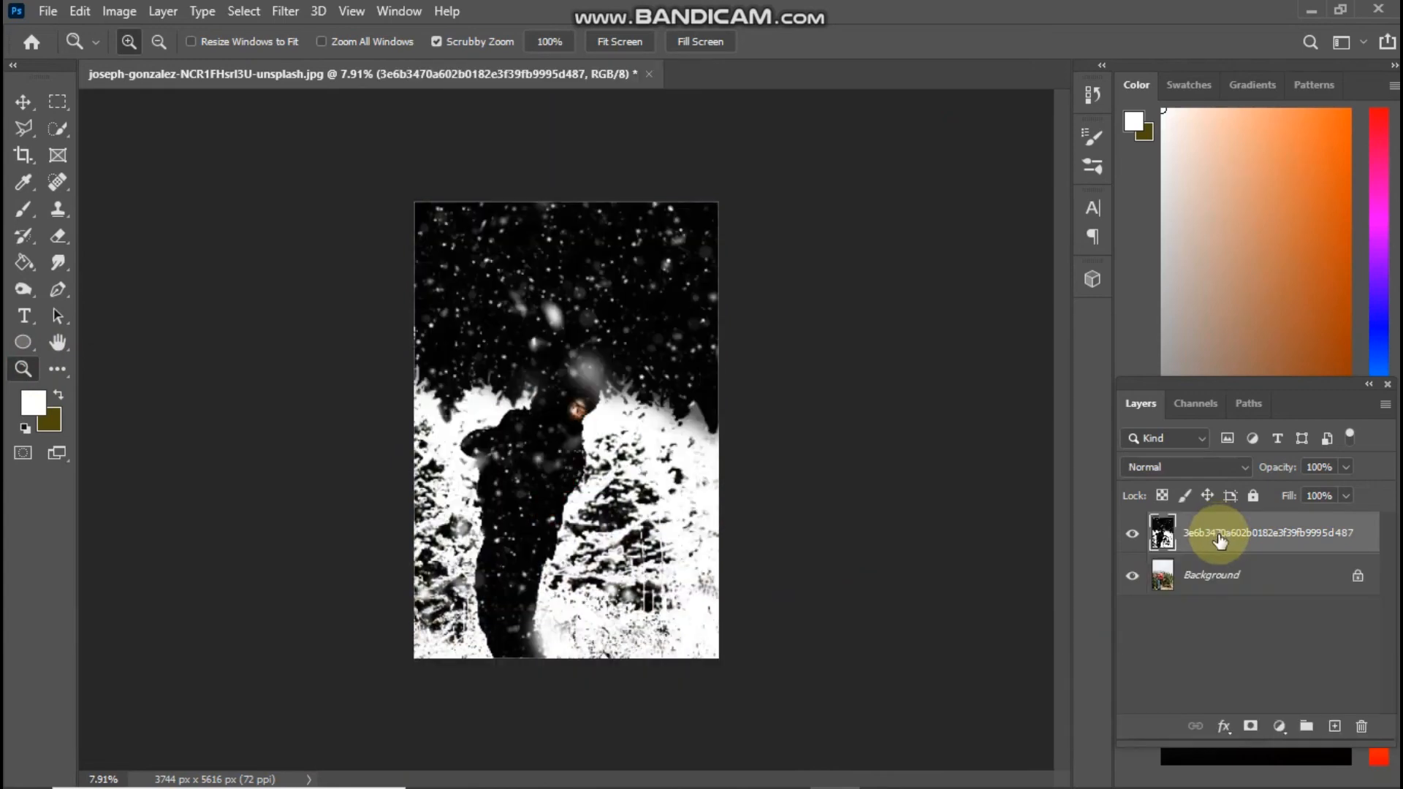
pyautogui.hotkey('ctrl', 'z')
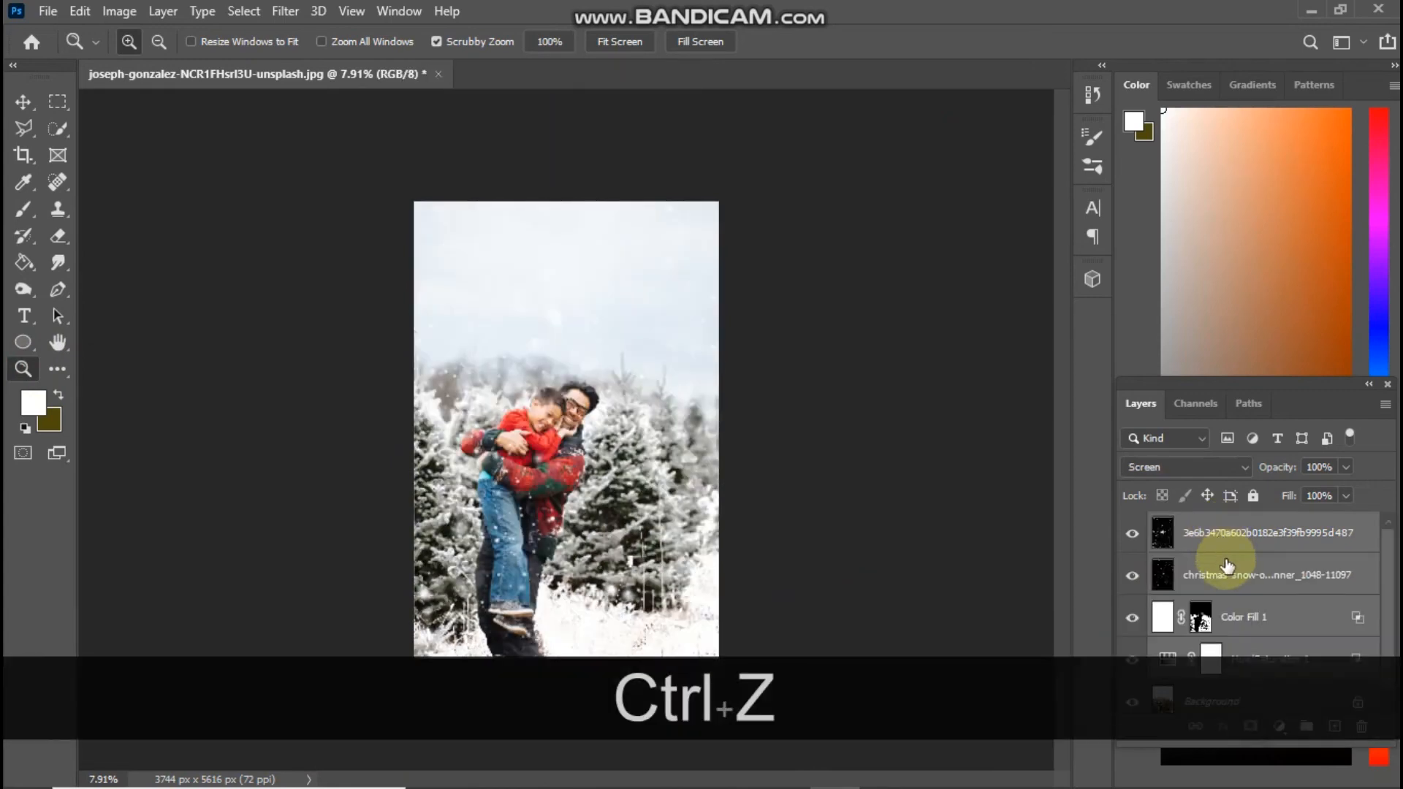
pyautogui.hotkey('ctrl', 'g')
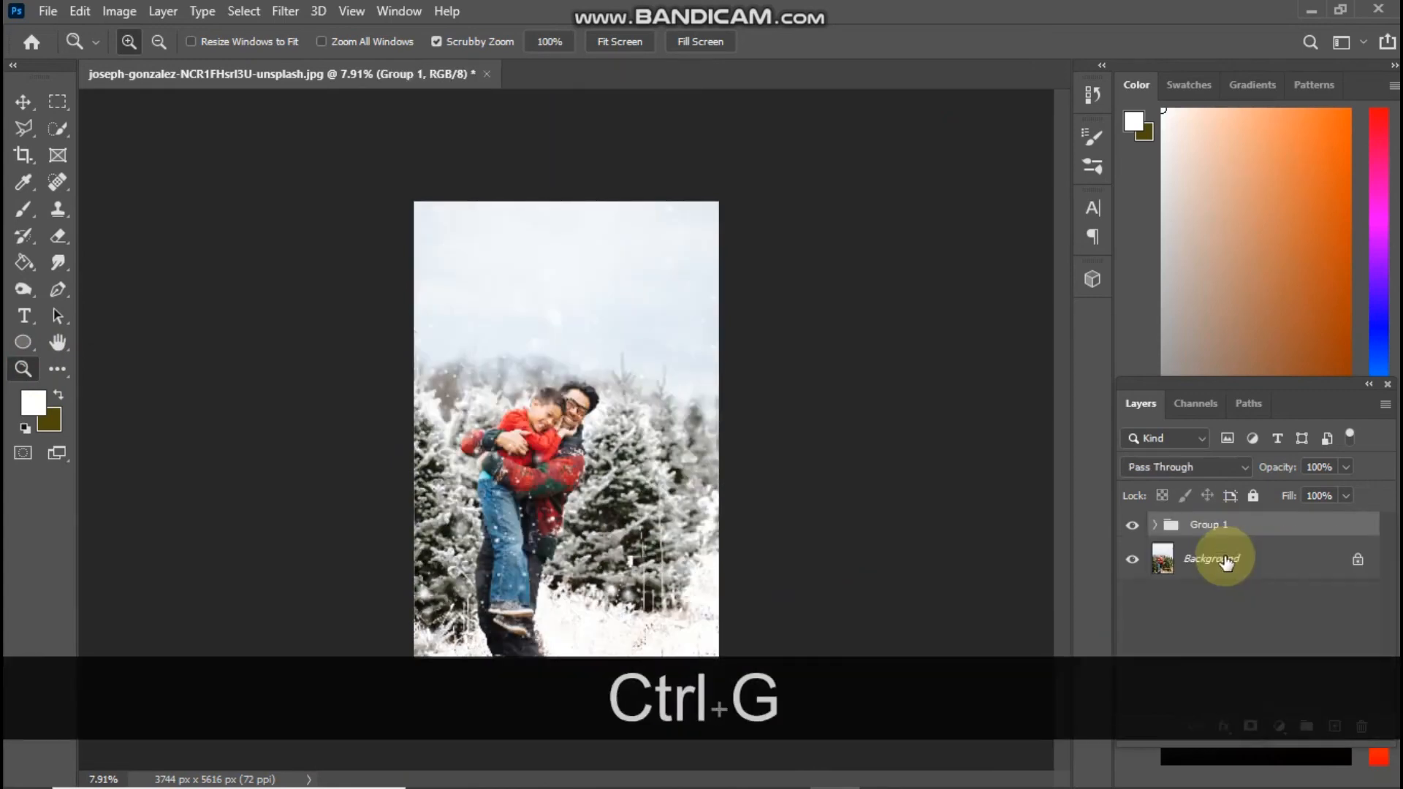
# - Compare the photo before and after the snow effect by toggling the visibility of Group 1, leaving the group shown
pyautogui.click(1135, 525)
pyautogui.moveTo(558, 494); pyautogui.dragTo(521, 488)
pyautogui.scroll(1, 567, 498)
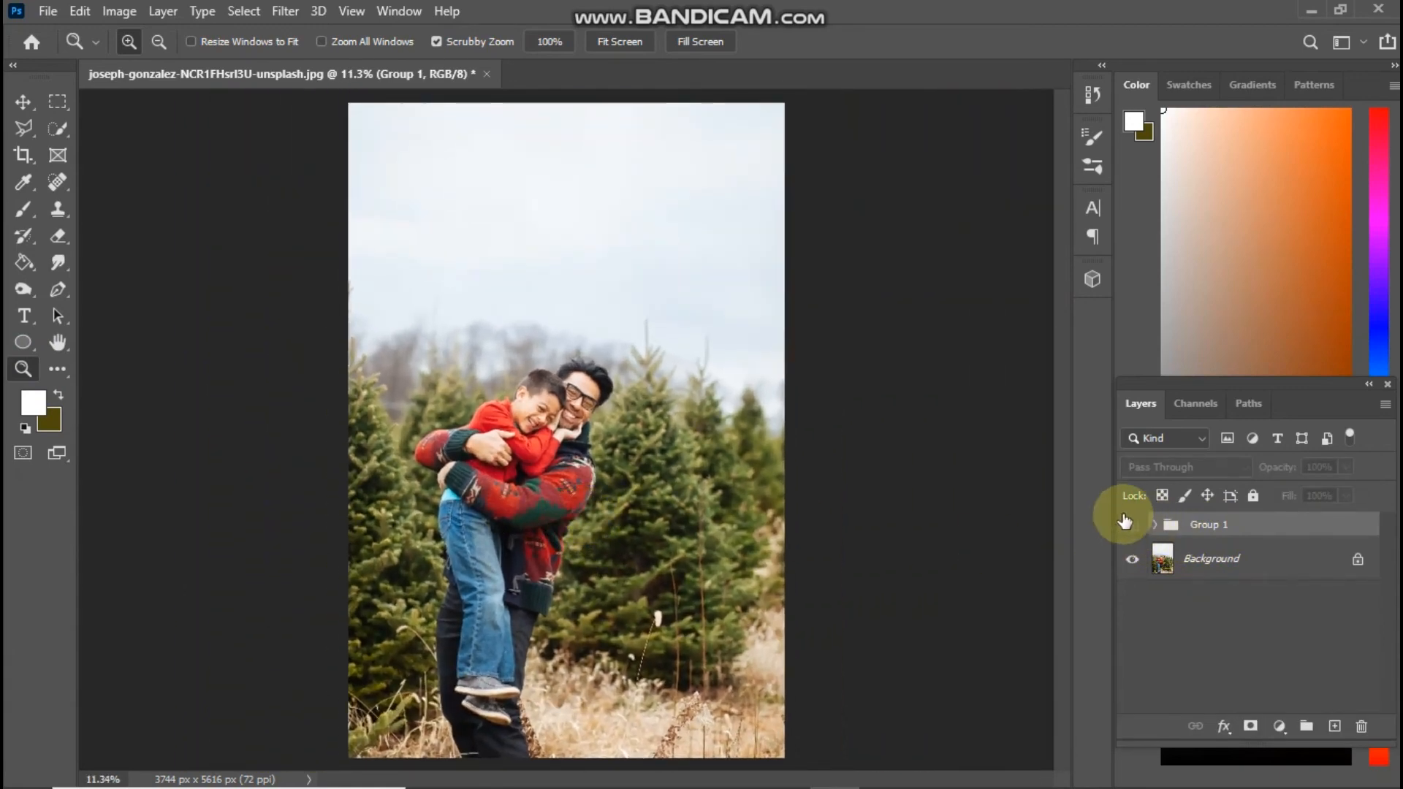
pyautogui.click(1130, 526)
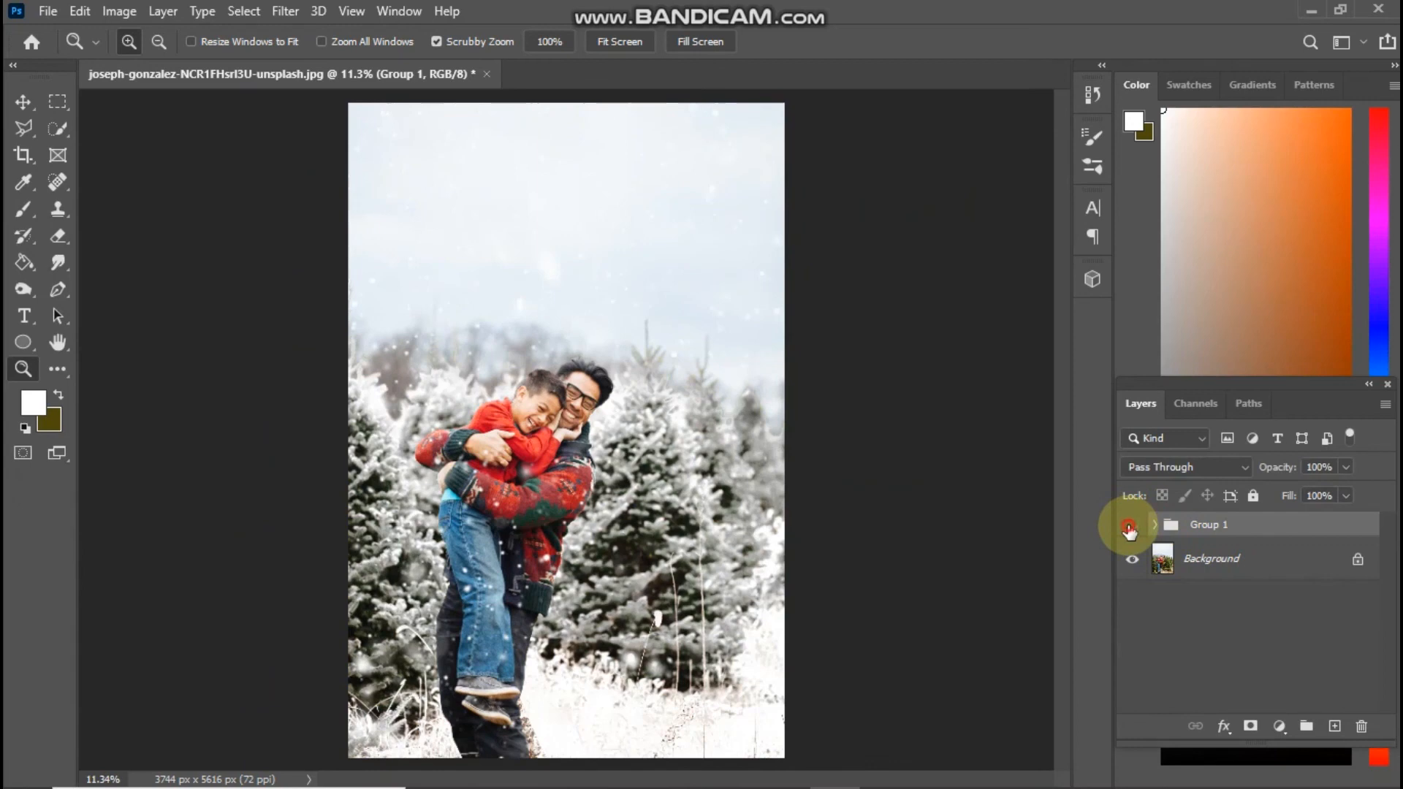
pyautogui.click(1131, 526)
pyautogui.click(1130, 527)
pyautogui.click(1131, 526)
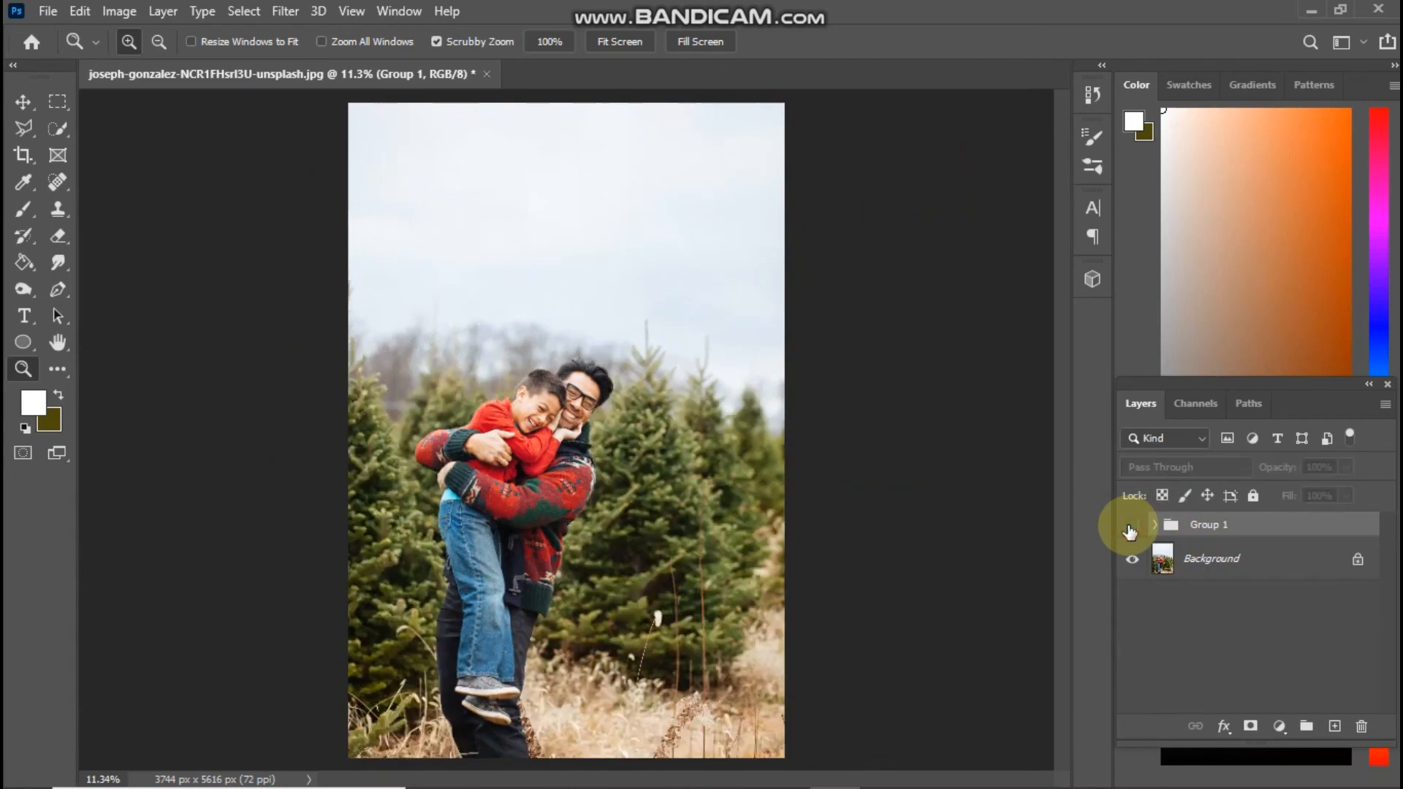
pyautogui.click(1130, 526)
pyautogui.moveTo(559, 500)
pyautogui.mouseDown()
pyautogui.moveTo(629, 500)
pyautogui.moveTo(541, 501)
pyautogui.moveTo(567, 490)
pyautogui.mouseUp()
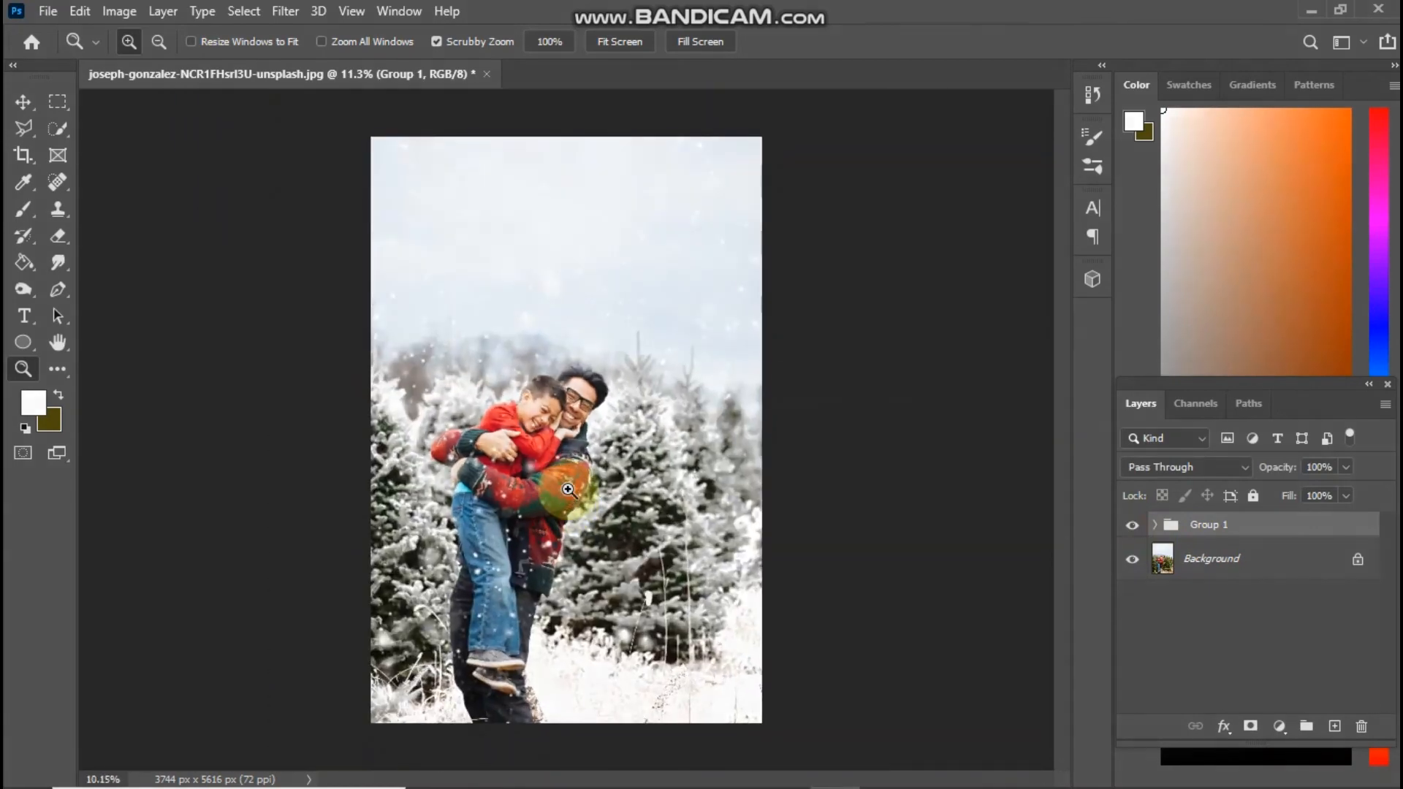